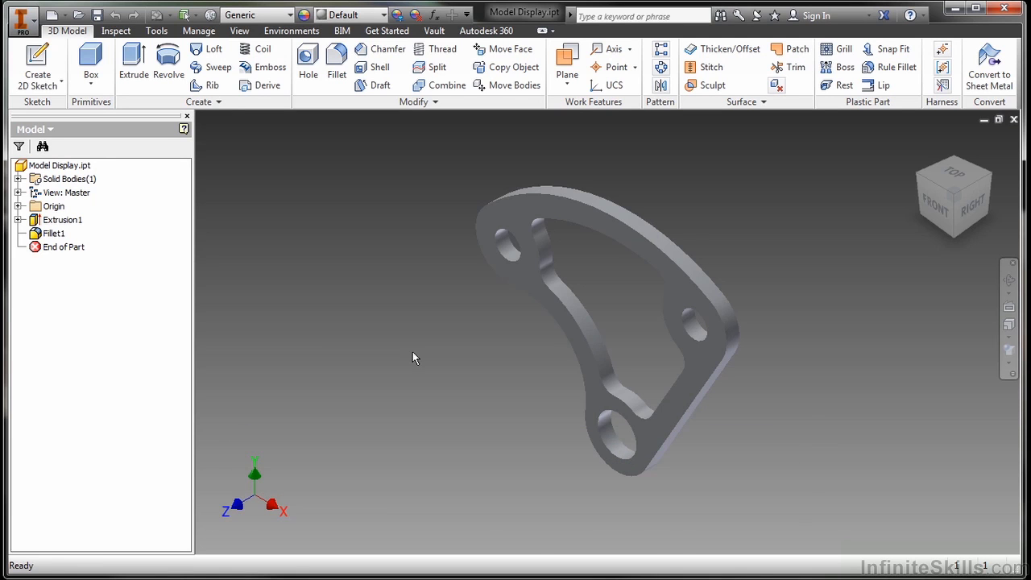
# - Orbit the bracket to a flatter, near top-down view showing all three holes
pyautogui.moveTo(412, 358)
pyautogui.keyDown('shift'); pyautogui.mouseDown(button='middle')
pyautogui.moveTo(617, 299)
pyautogui.moveTo(637, 266)
pyautogui.moveTo(631, 226)
pyautogui.moveTo(599, 226)
pyautogui.moveTo(585, 249)
pyautogui.moveTo(617, 279)
pyautogui.moveTo(629, 246)
pyautogui.moveTo(593, 228)
pyautogui.moveTo(561, 230)
pyautogui.moveTo(588, 258)
pyautogui.mouseUp(button='middle'); pyautogui.keyUp('shift')
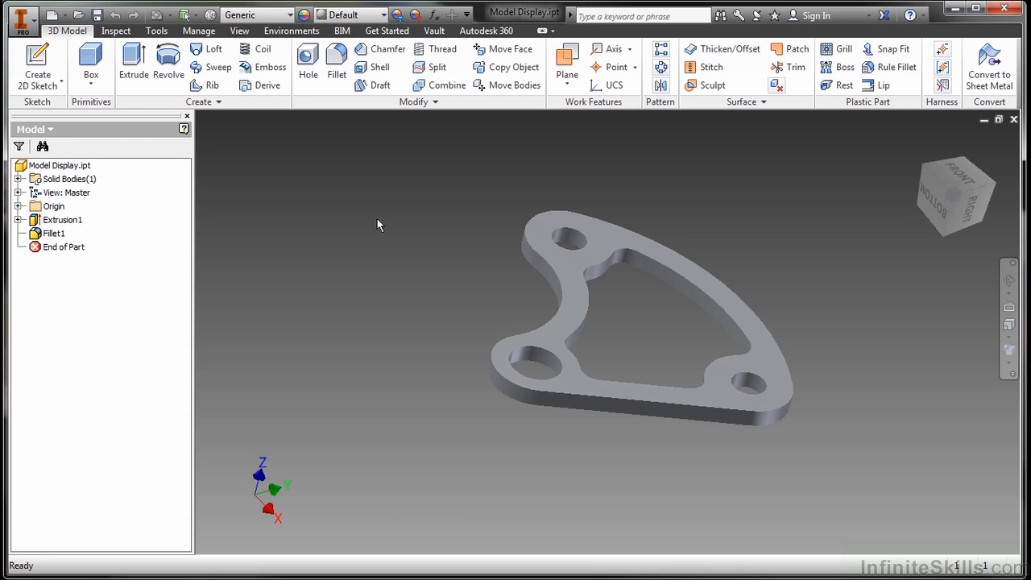
# - Give the bracket the Cadet Blue appearance from the Quick Access appearance list
pyautogui.click(385, 17)
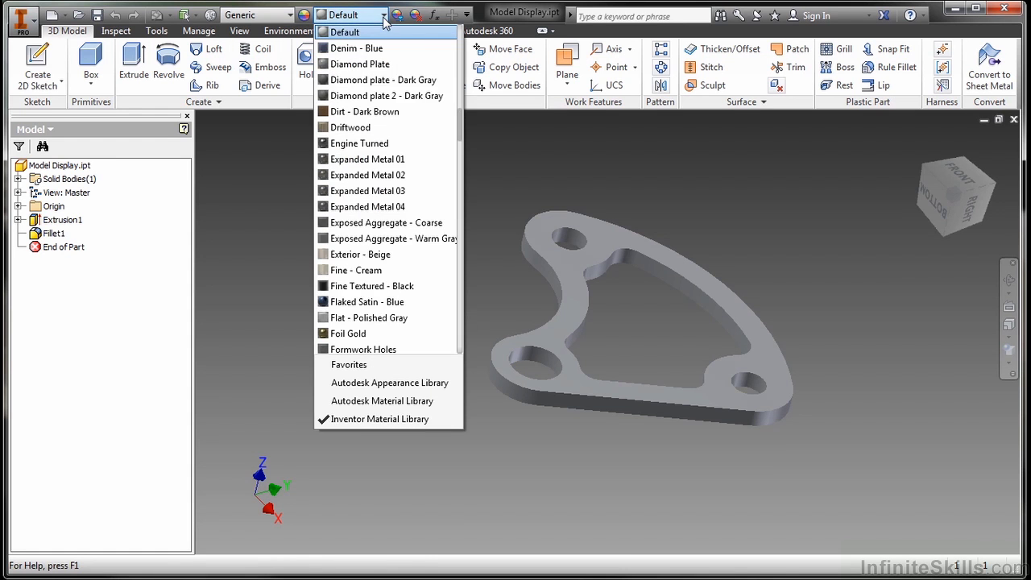
pyautogui.scroll(10, 386, 211)
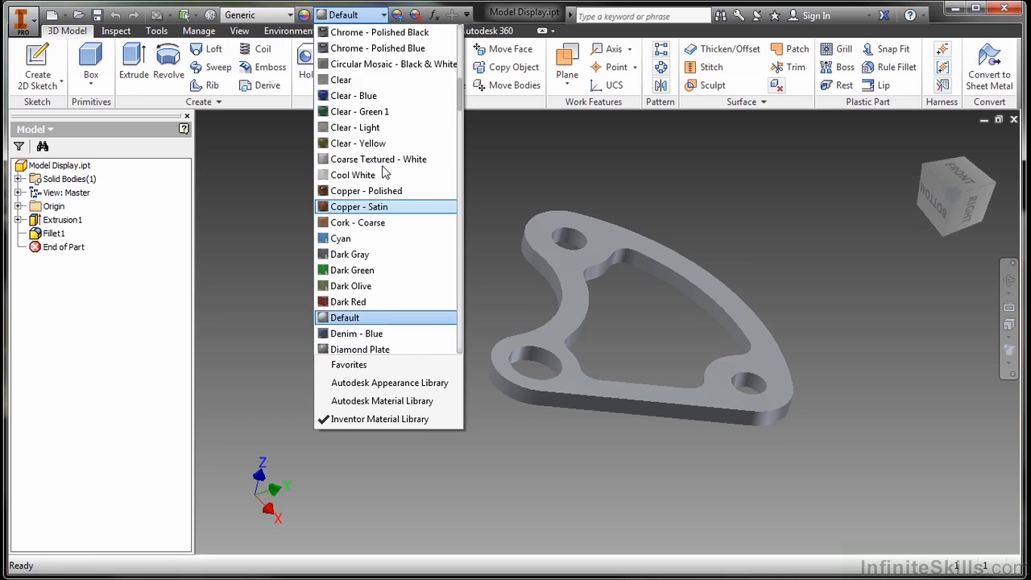
pyautogui.scroll(1, 384, 172)
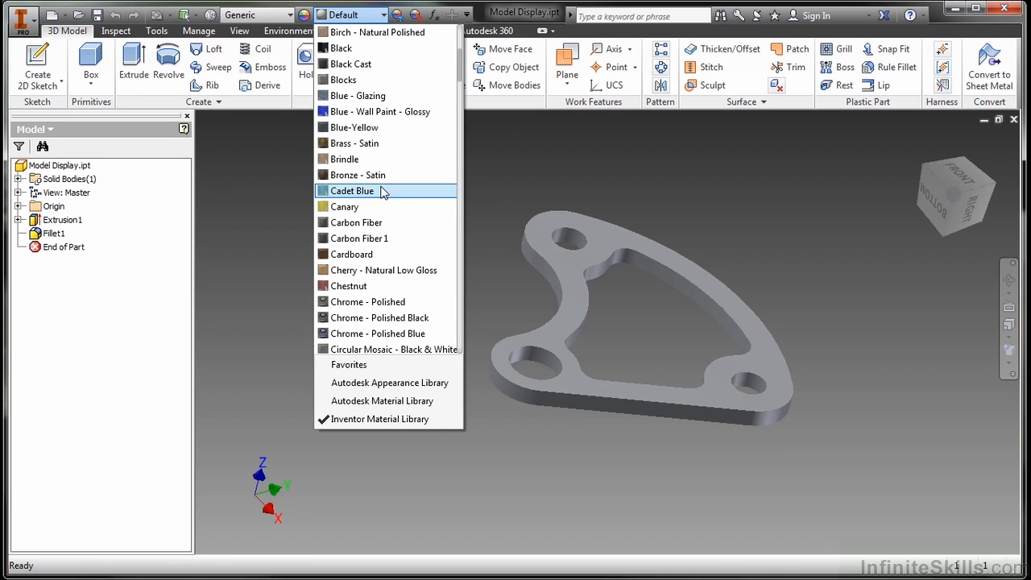
pyautogui.click(384, 191)
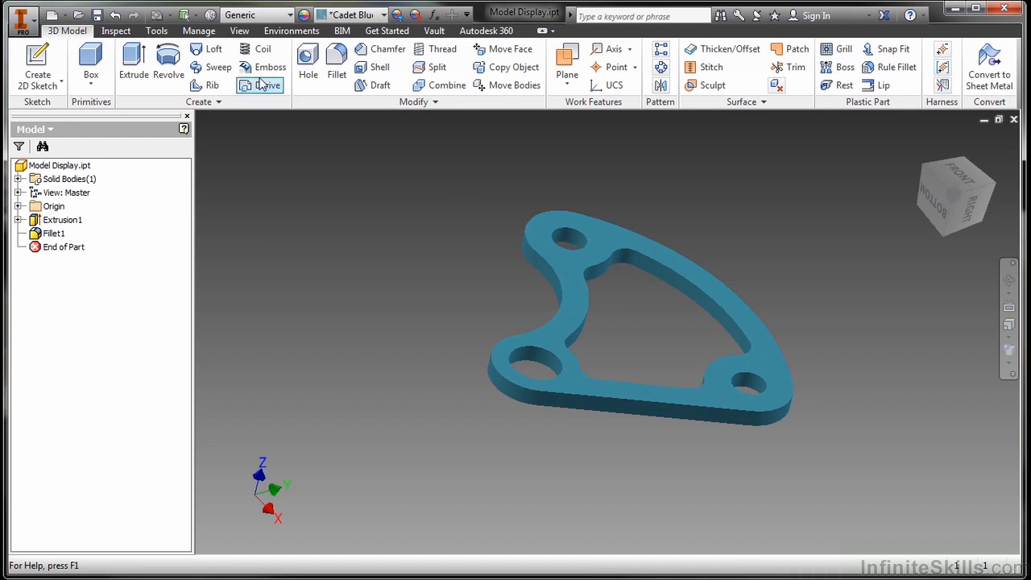
pyautogui.click(240, 31)
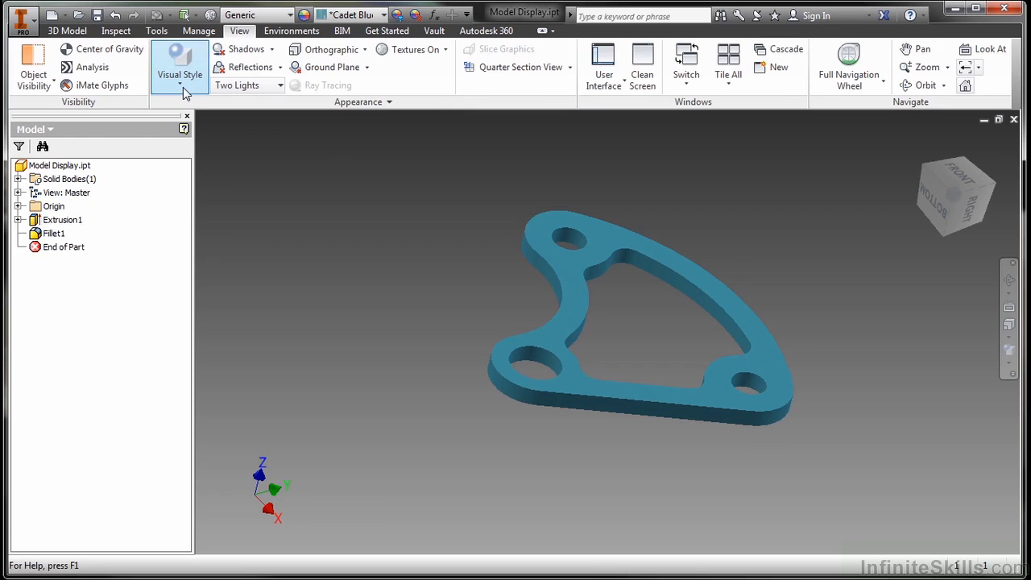
pyautogui.click(61, 33)
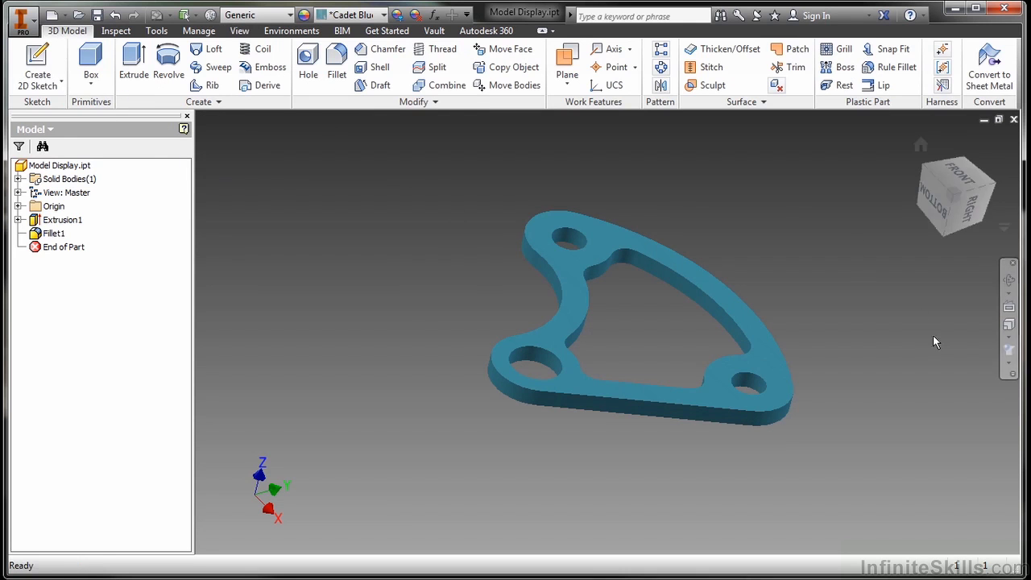
pyautogui.click(1012, 375)
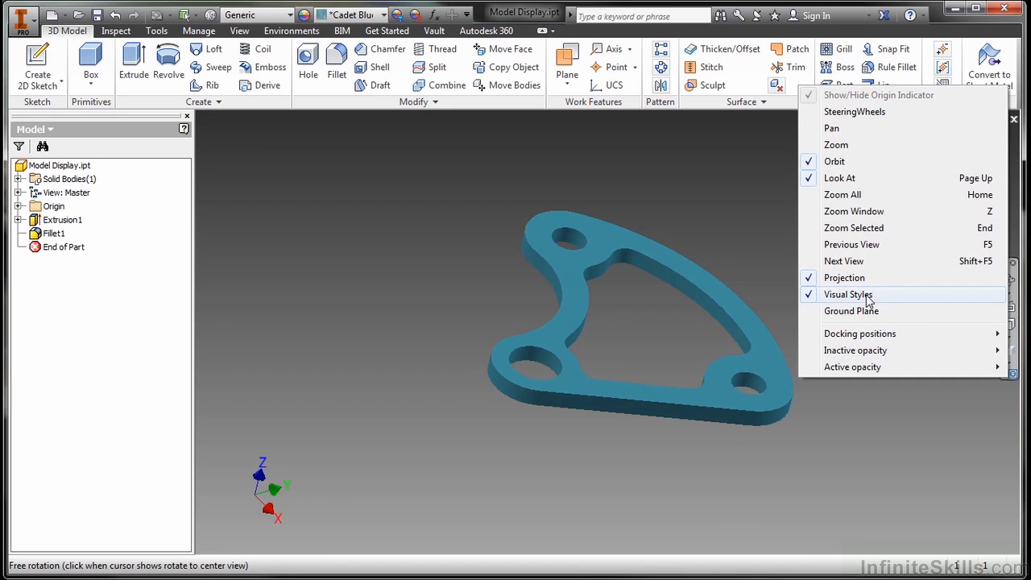
pyautogui.click(879, 452)
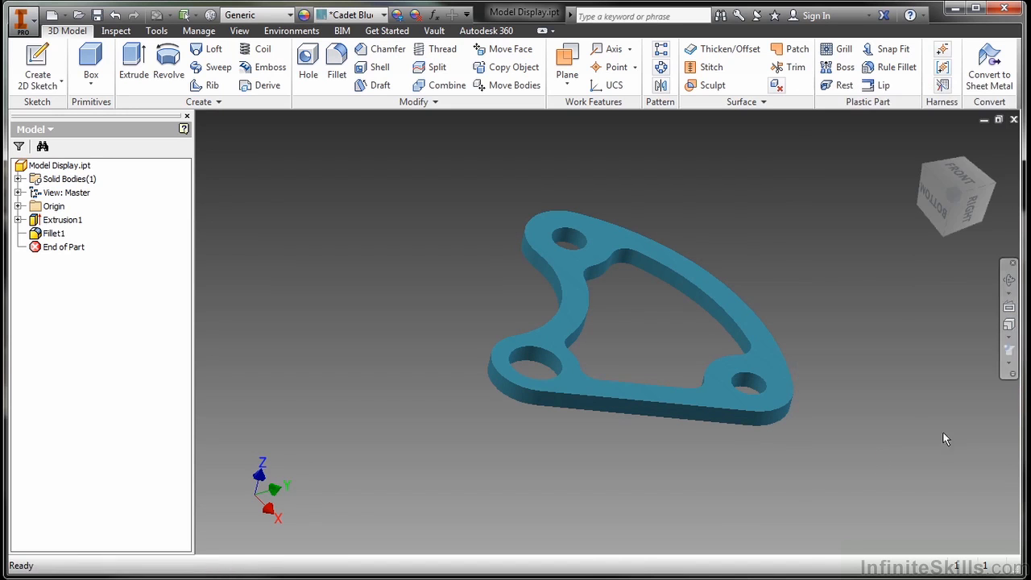
# - Try Shaded with Edges, then Shaded with Hidden Edges, orbiting the bracket slightly
pyautogui.click(1011, 370)
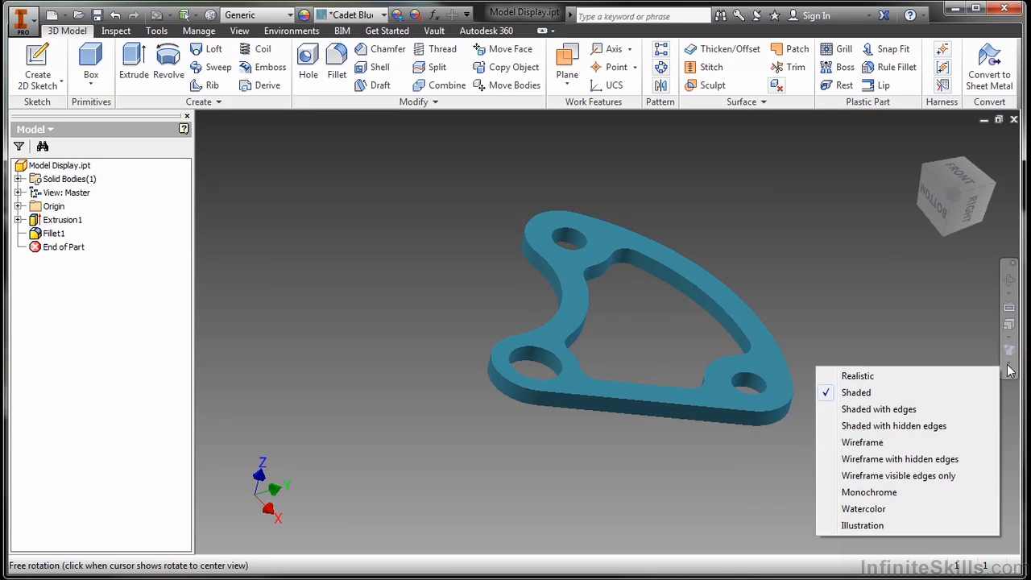
pyautogui.click(920, 411)
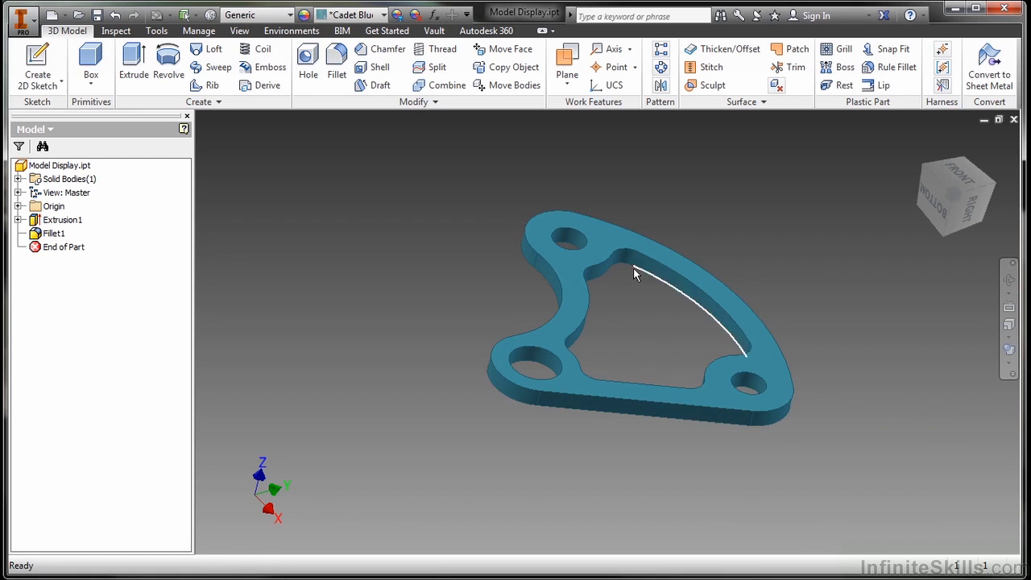
pyautogui.keyDown('shift'); pyautogui.moveTo(708, 429); pyautogui.dragTo(754, 395, button='middle'); pyautogui.keyUp('shift')
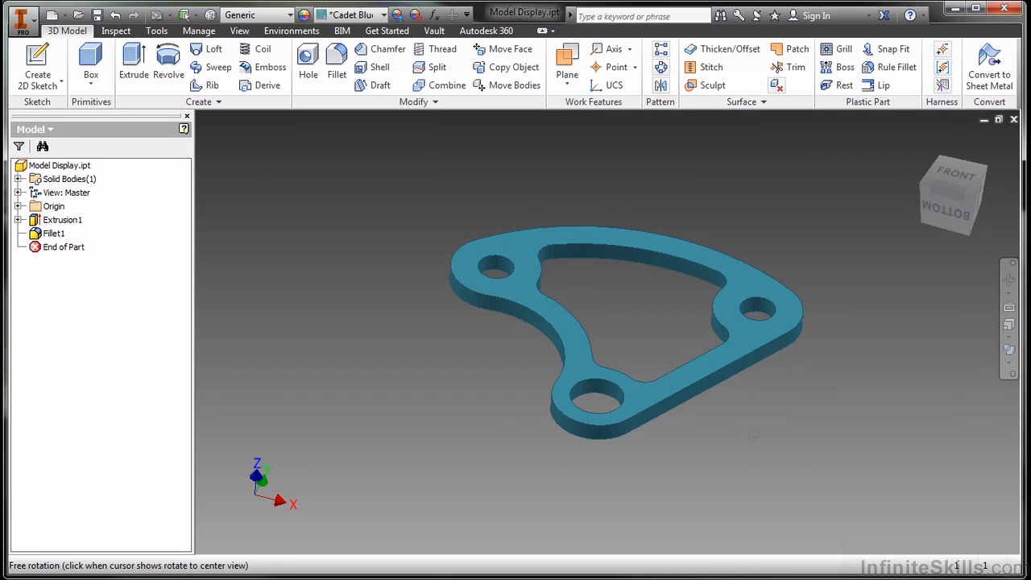
pyautogui.click(1009, 363)
pyautogui.click(923, 426)
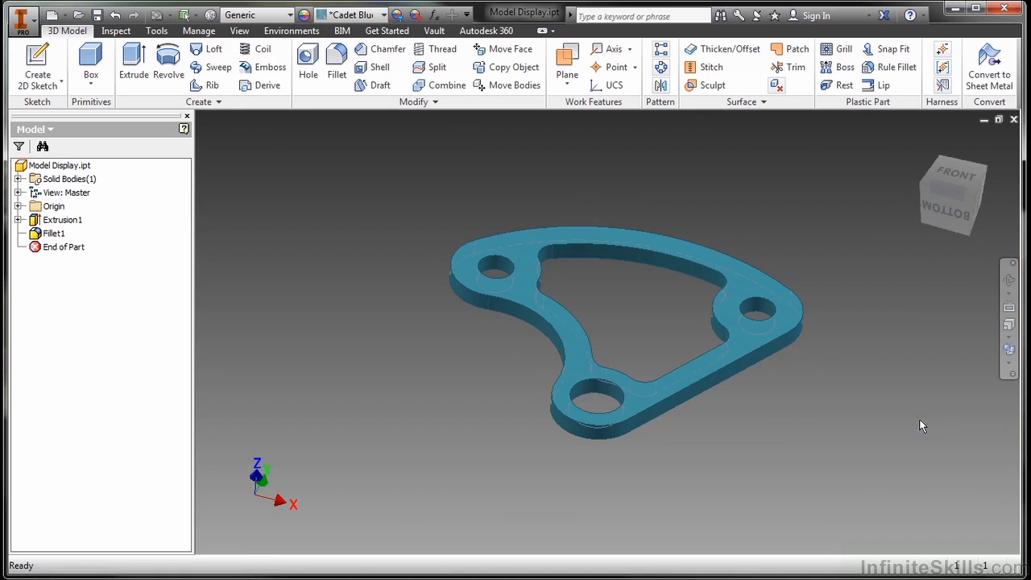
pyautogui.moveTo(902, 382)
pyautogui.keyDown('shift'); pyautogui.mouseDown(button='middle')
pyautogui.moveTo(912, 369)
pyautogui.moveTo(886, 375)
pyautogui.mouseUp(button='middle'); pyautogui.keyUp('shift')
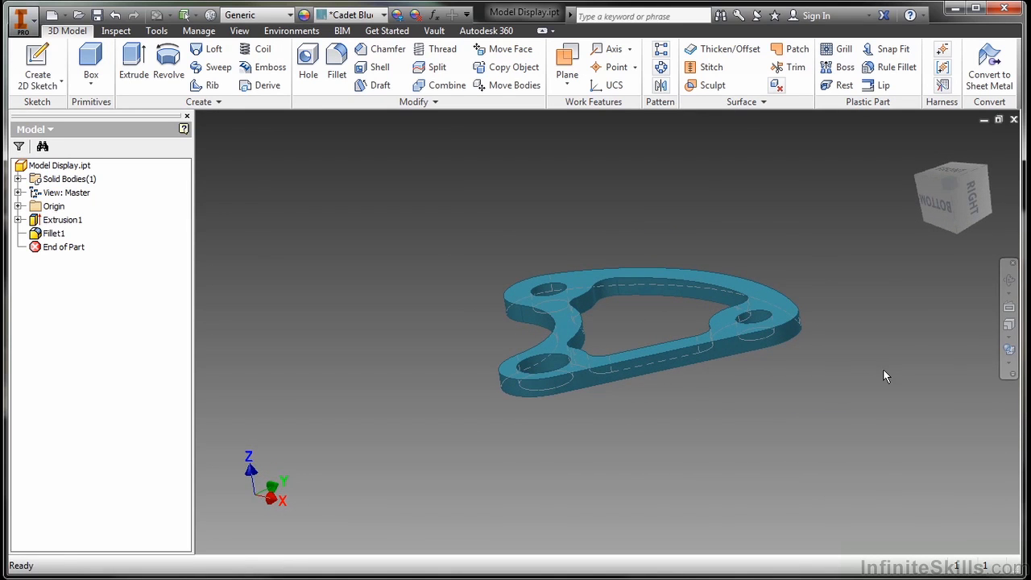
# - Switch the bracket to the Wireframe visual style and orbit it to a new angle
pyautogui.click(1010, 350)
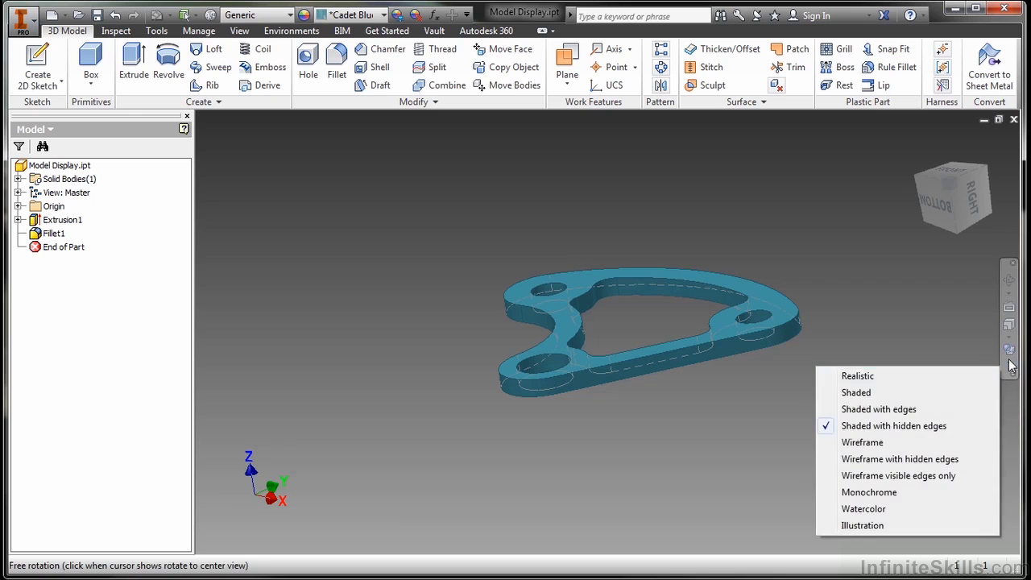
pyautogui.click(910, 442)
pyautogui.keyDown('shift'); pyautogui.moveTo(794, 355); pyautogui.dragTo(832, 378, button='middle'); pyautogui.keyUp('shift')
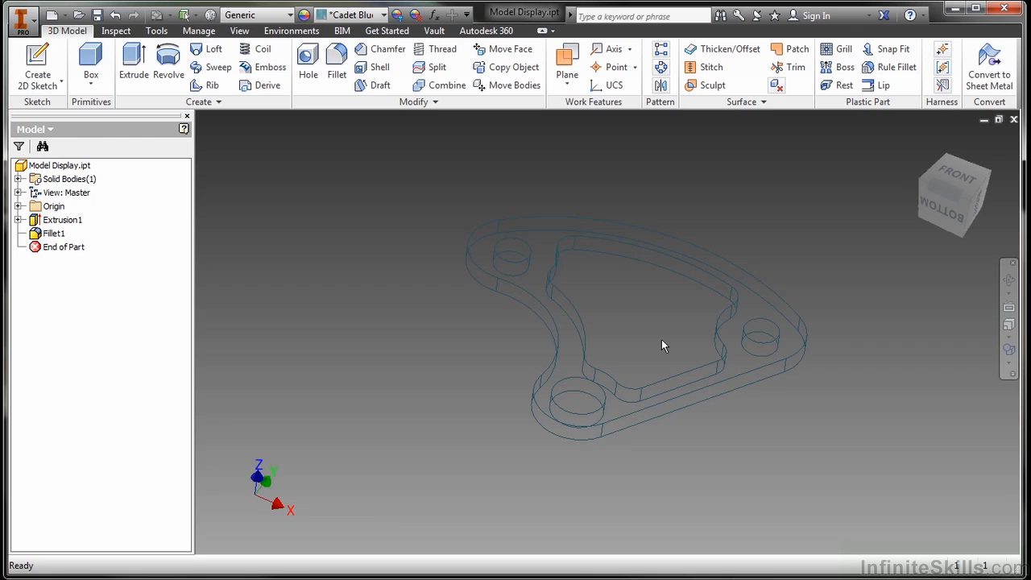
# - Show the part as Wireframe with Hidden Edges, then Wireframe with Visible Edges Only
pyautogui.click(1009, 354)
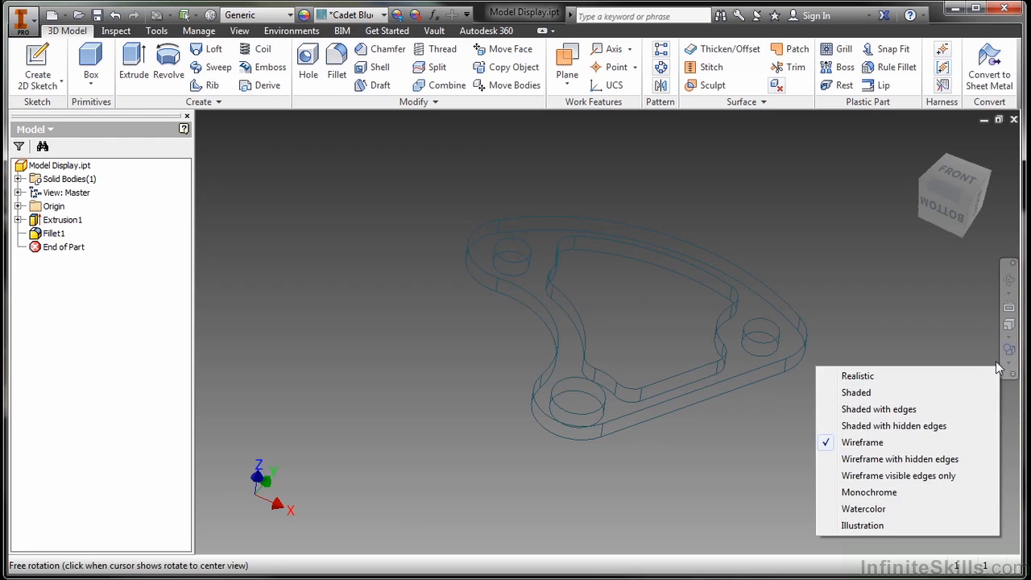
pyautogui.click(918, 459)
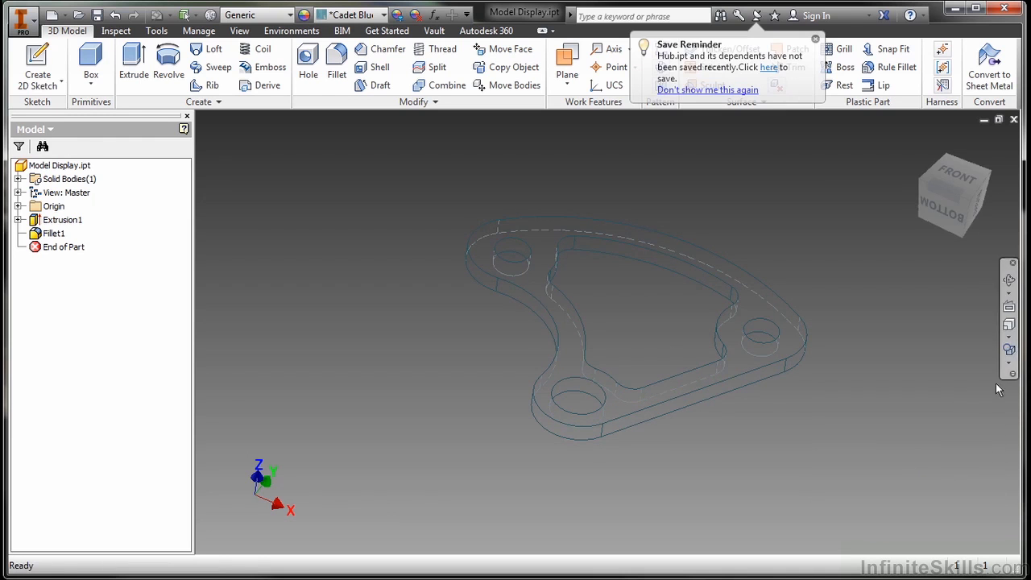
pyautogui.click(1009, 364)
pyautogui.click(890, 477)
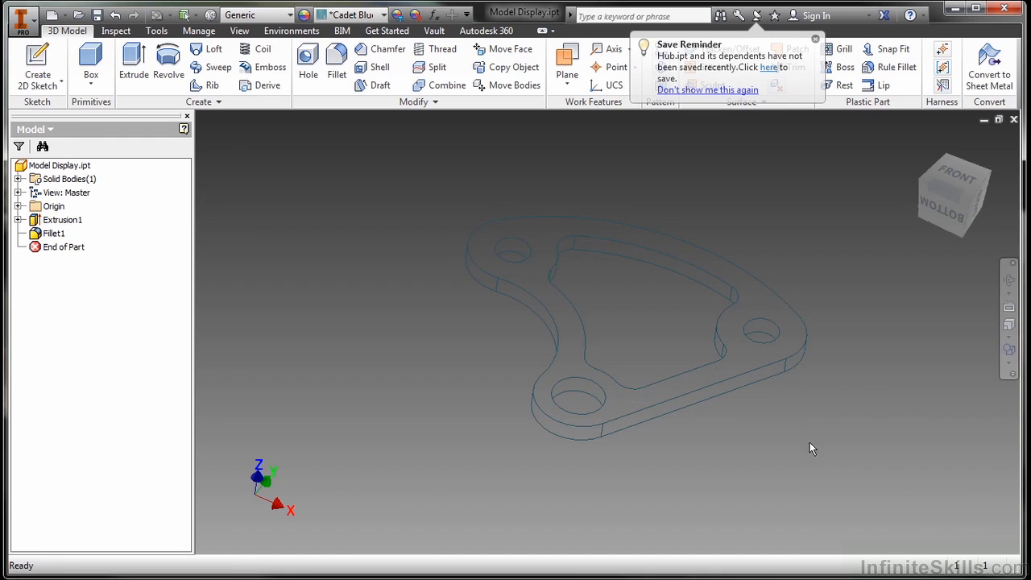
pyautogui.moveTo(780, 435)
pyautogui.mouseDown()
pyautogui.moveTo(774, 387)
pyautogui.moveTo(757, 419)
pyautogui.moveTo(774, 379)
pyautogui.moveTo(782, 437)
pyautogui.moveTo(769, 394)
pyautogui.moveTo(761, 419)
pyautogui.moveTo(778, 439)
pyautogui.mouseUp()
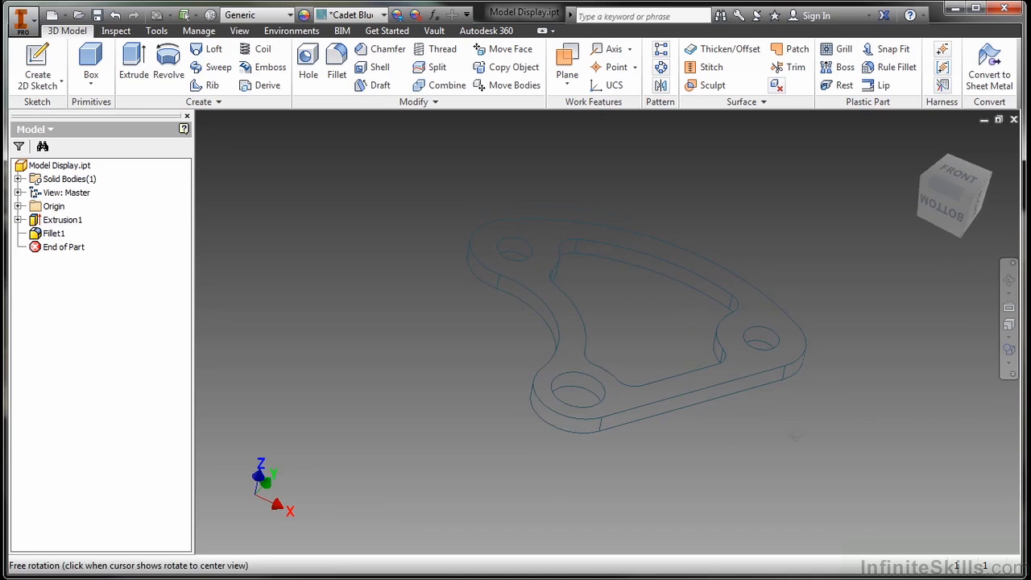
pyautogui.press('Escape')
# - Render the part in the Monochrome style and orbit it to another angle
pyautogui.click(1010, 362)
pyautogui.click(896, 488)
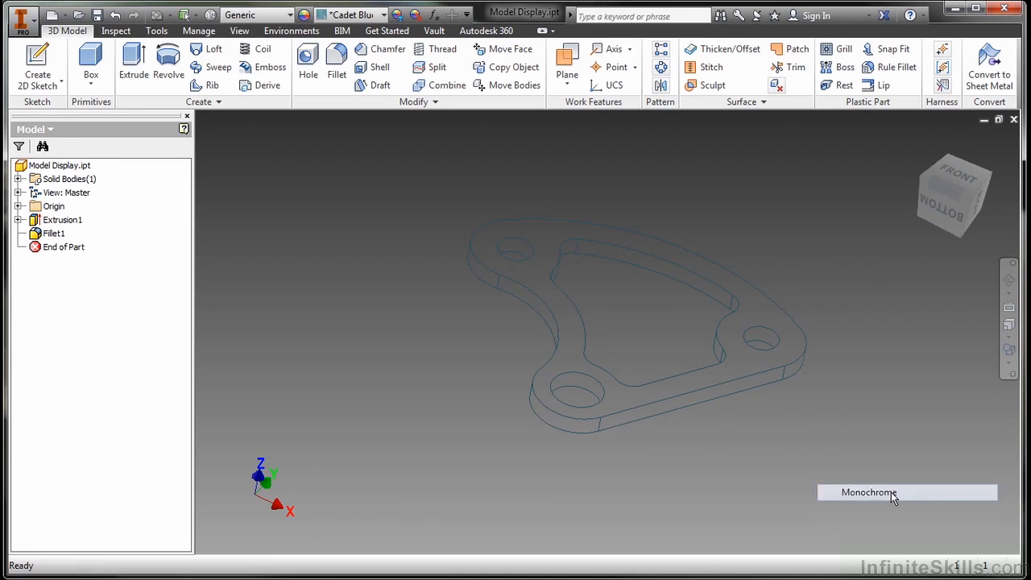
pyautogui.press('F4')
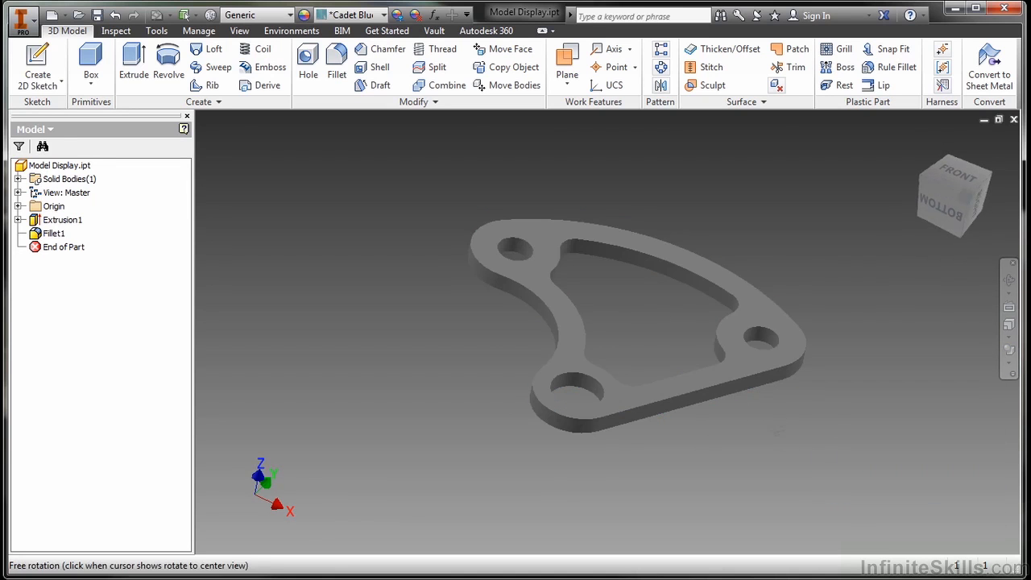
pyautogui.moveTo(736, 414); pyautogui.dragTo(787, 438)
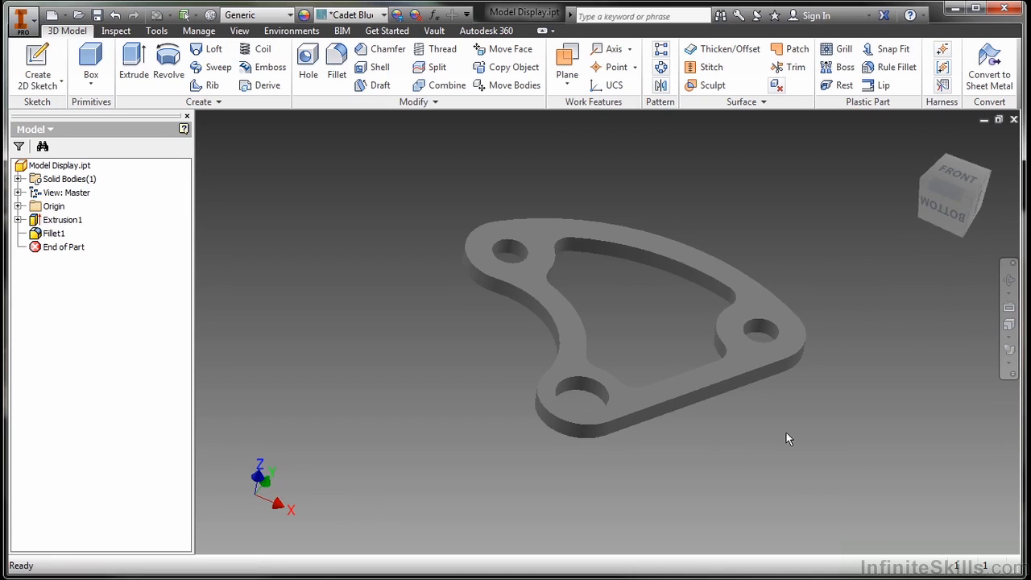
# - Try the Watercolor and then the Illustration visual styles on the part
pyautogui.click(1010, 363)
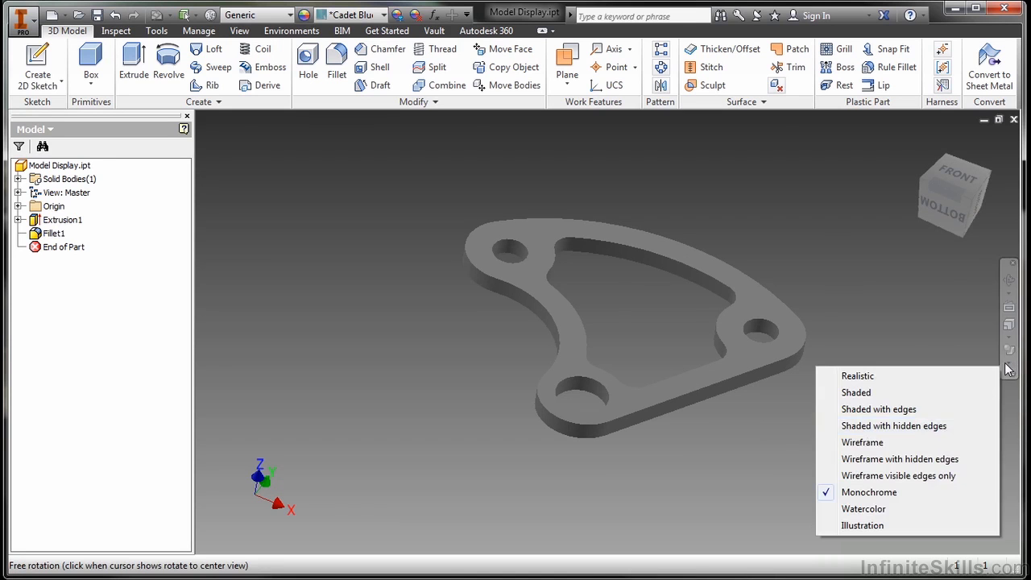
pyautogui.click(864, 510)
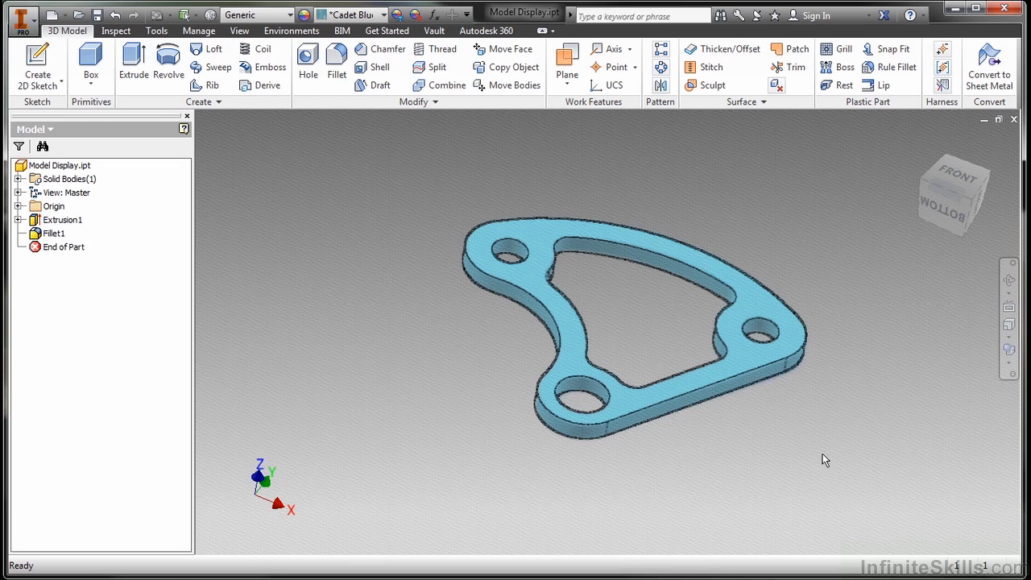
pyautogui.click(1009, 354)
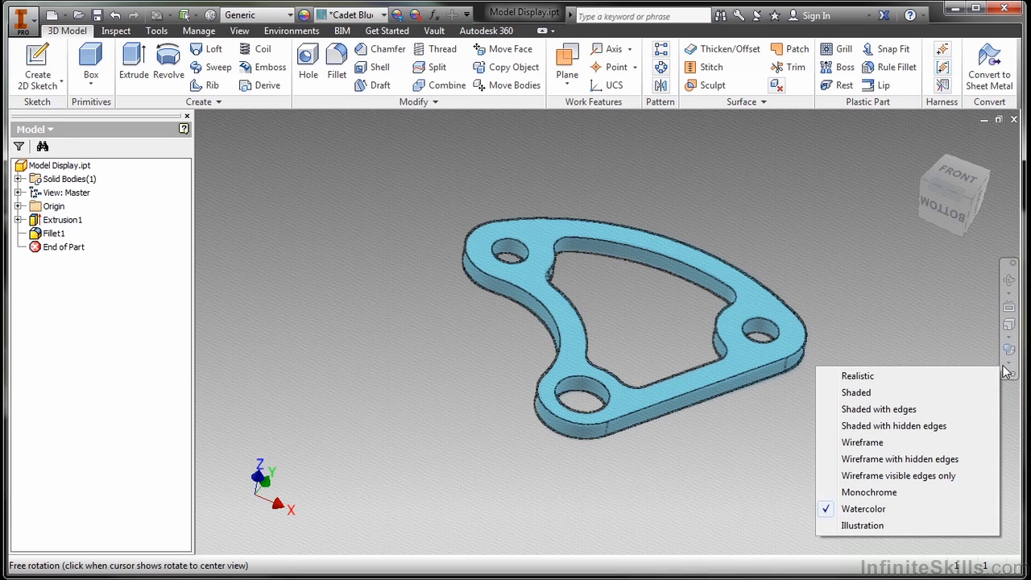
pyautogui.click(862, 526)
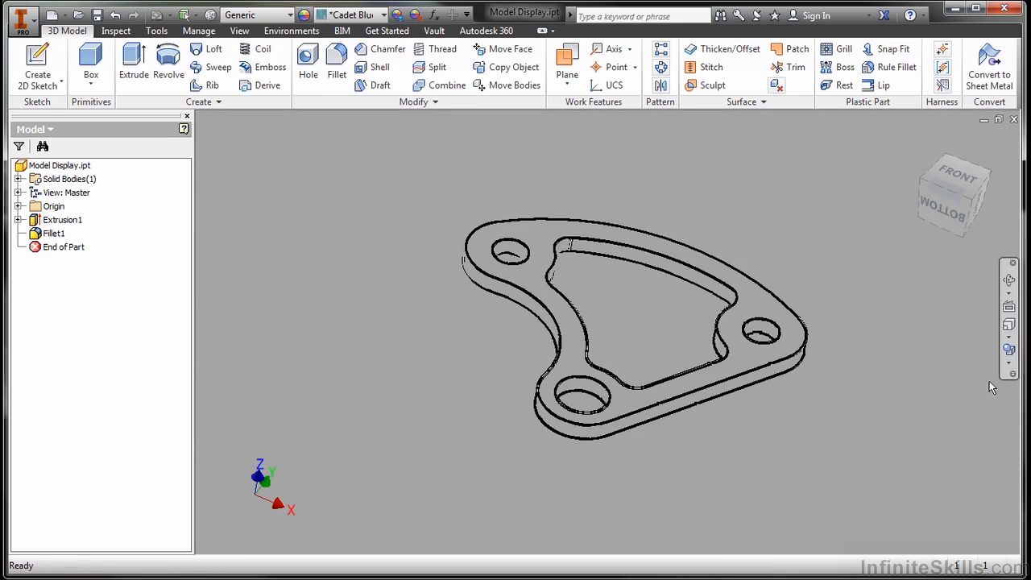
pyautogui.click(1009, 355)
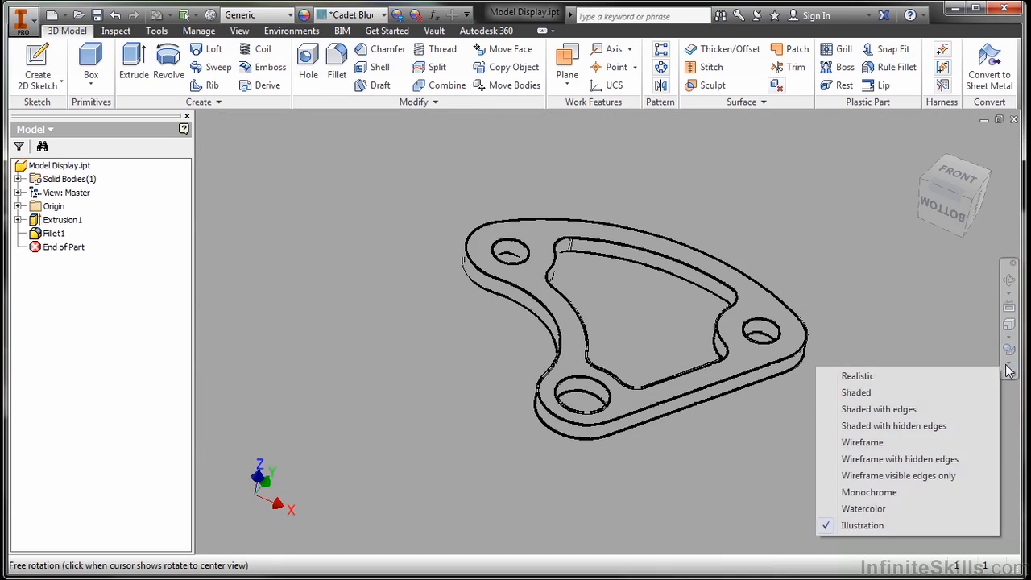
# - Set Realistic visual style, orbit to a low side view, and turn on Ray Tracing
pyautogui.click(884, 382)
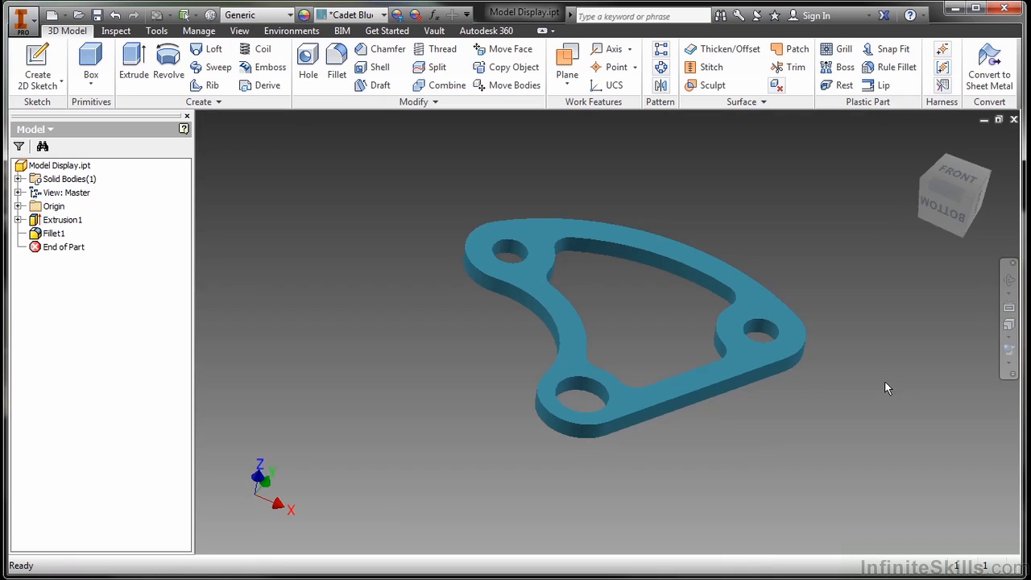
pyautogui.keyDown('shift'); pyautogui.moveTo(773, 368); pyautogui.dragTo(653, 325, button='middle'); pyautogui.keyUp('shift')
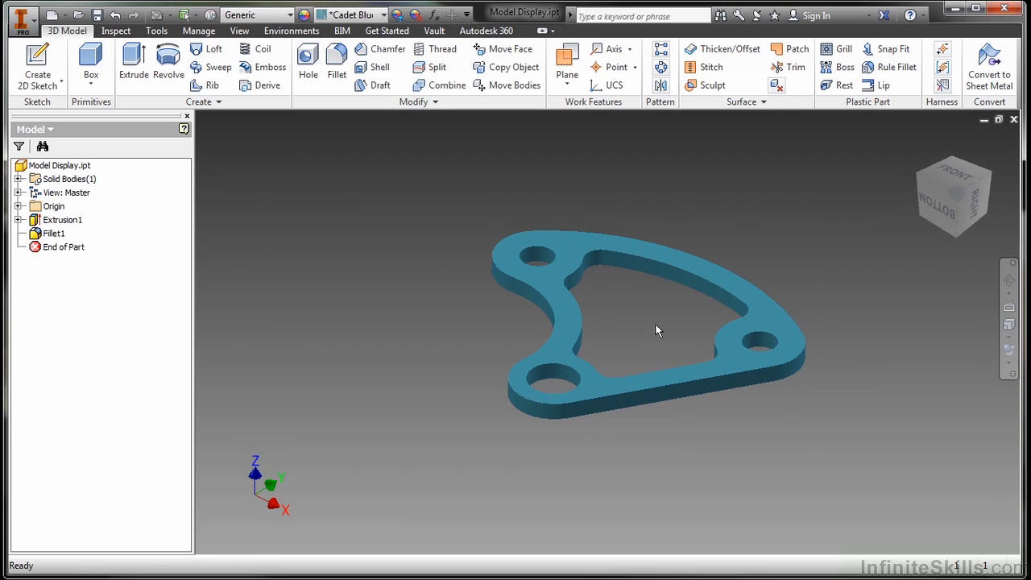
pyautogui.click(239, 31)
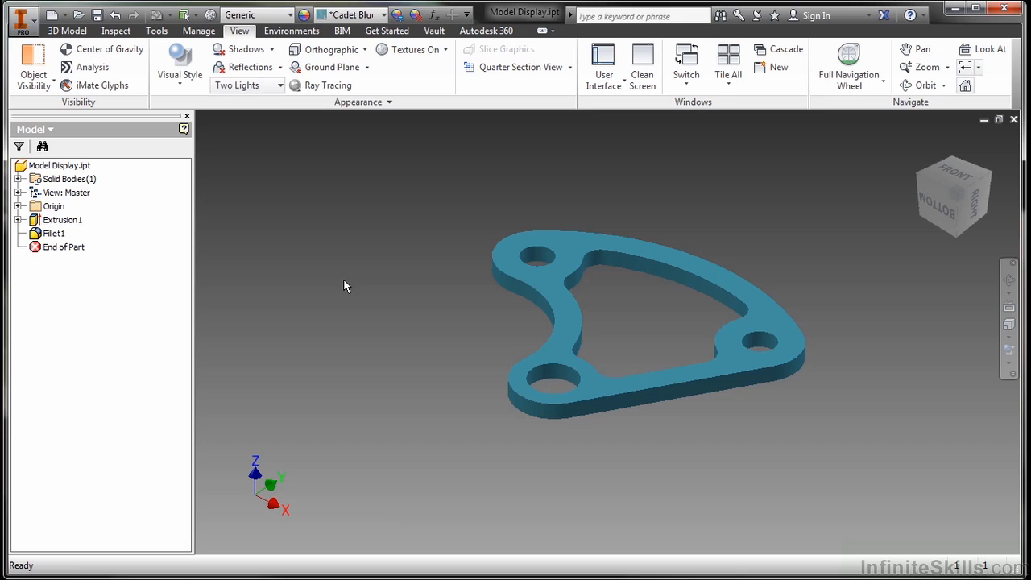
pyautogui.click(322, 84)
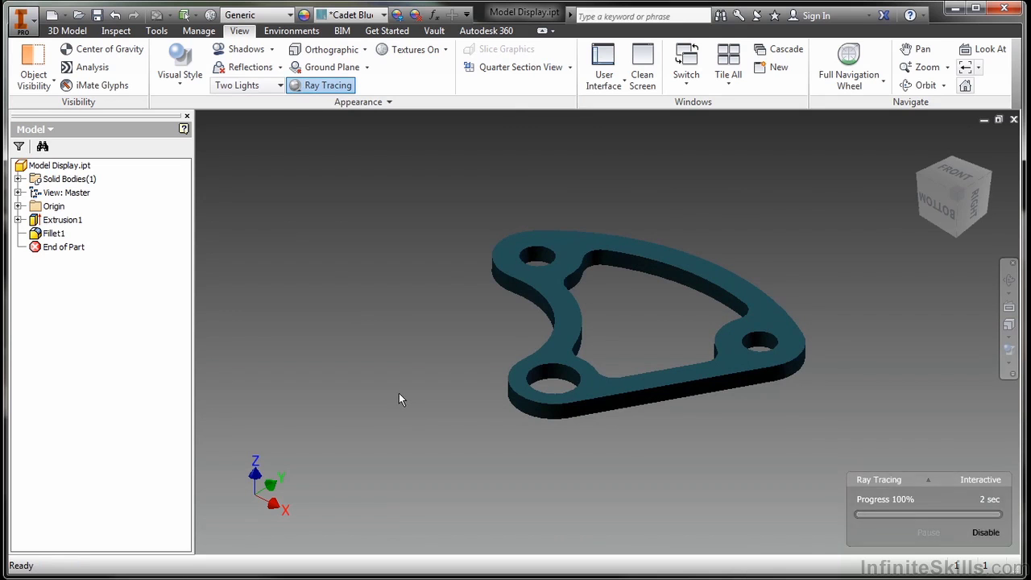
# - Apply the Chrome - Polished Blue appearance, then switch to Shaded with Edges style
pyautogui.click(384, 15)
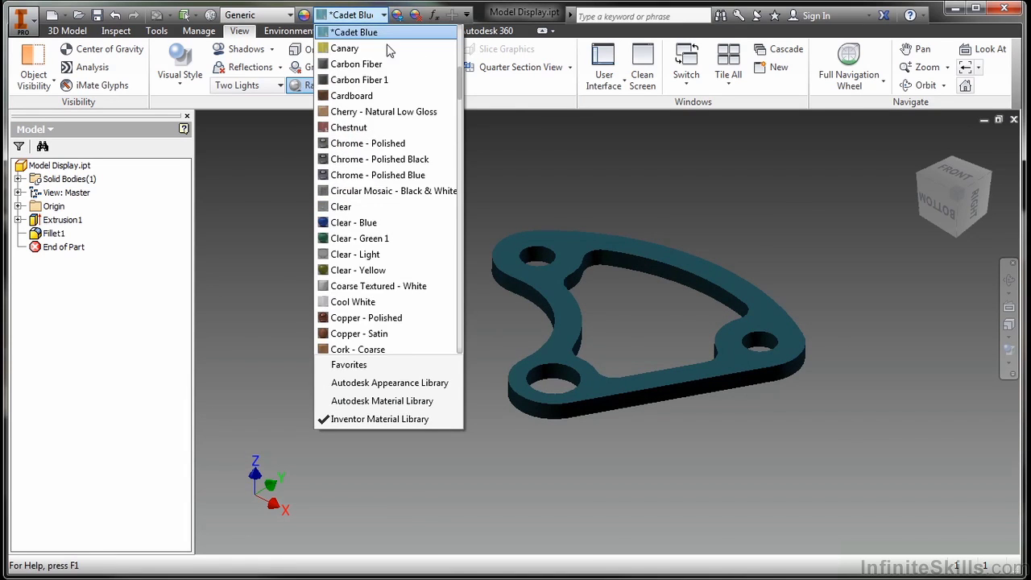
pyautogui.click(402, 175)
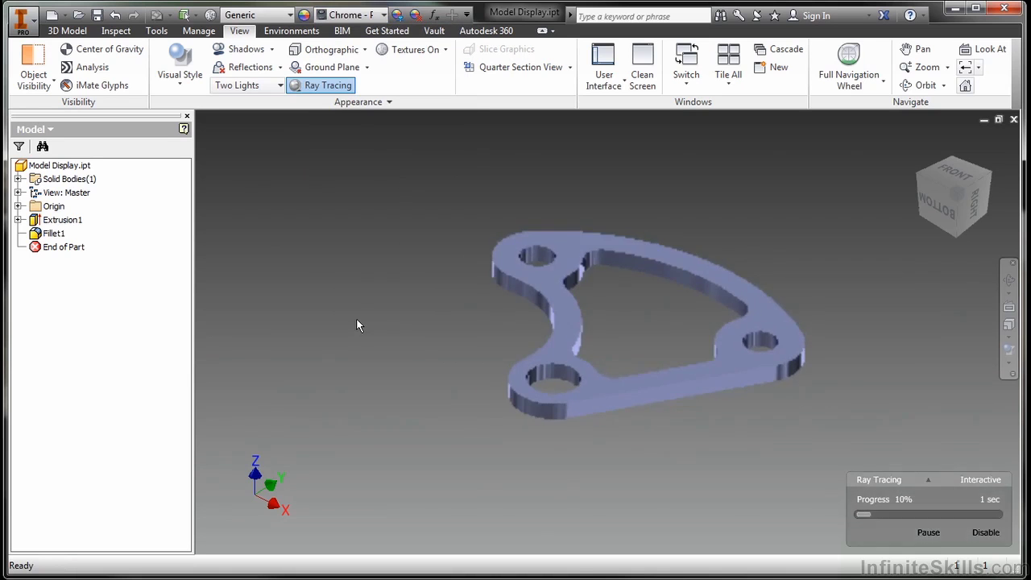
pyautogui.moveTo(628, 339)
pyautogui.keyDown('shift'); pyautogui.mouseDown(button='middle')
pyautogui.moveTo(626, 317)
pyautogui.moveTo(650, 314)
pyautogui.moveTo(641, 338)
pyautogui.mouseUp(button='middle'); pyautogui.keyUp('shift')
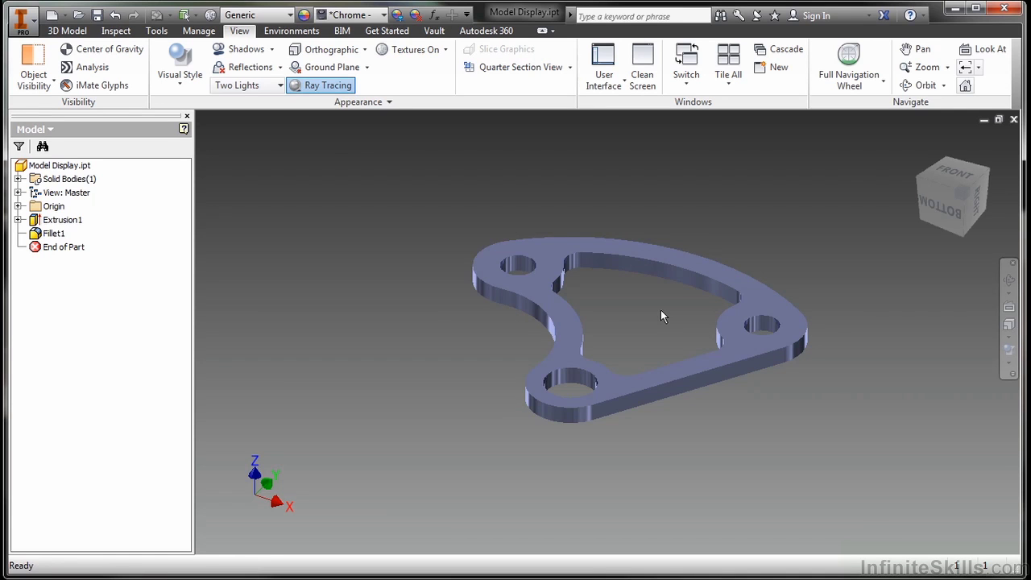
pyautogui.click(1008, 363)
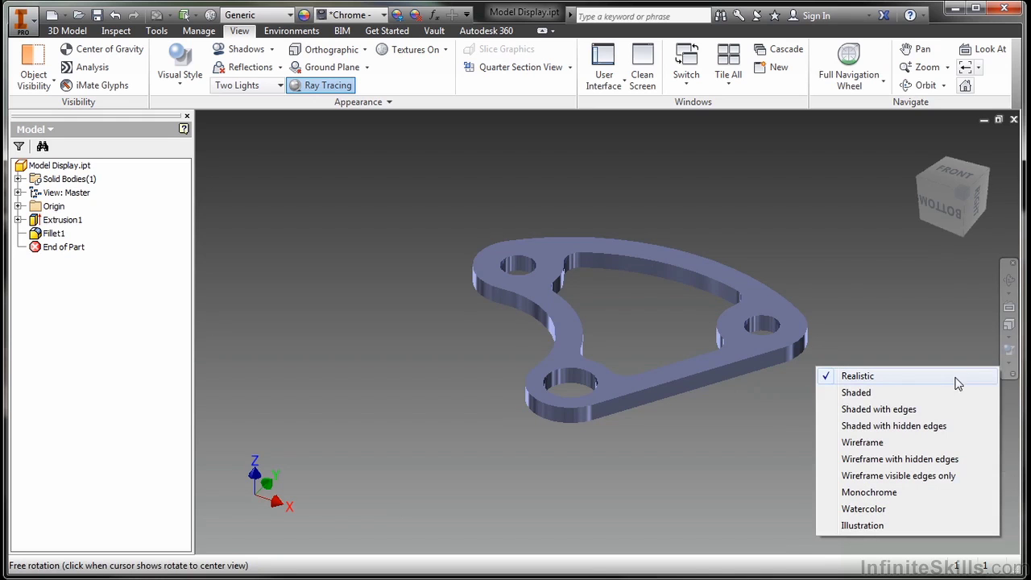
pyautogui.click(921, 410)
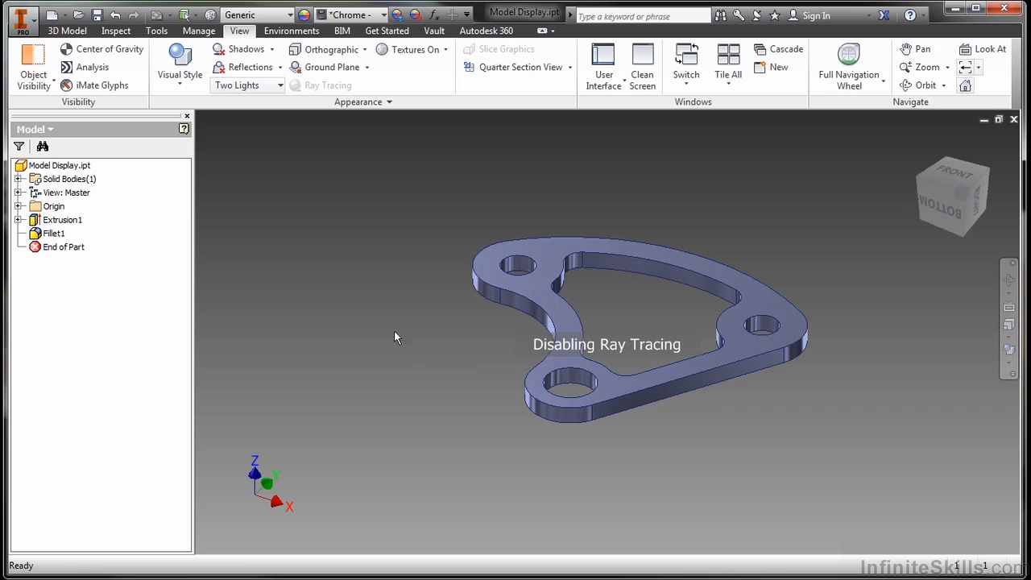
# - Apply the Presentation colour scheme with a 1 Color background in Application Options
pyautogui.click(31, 26)
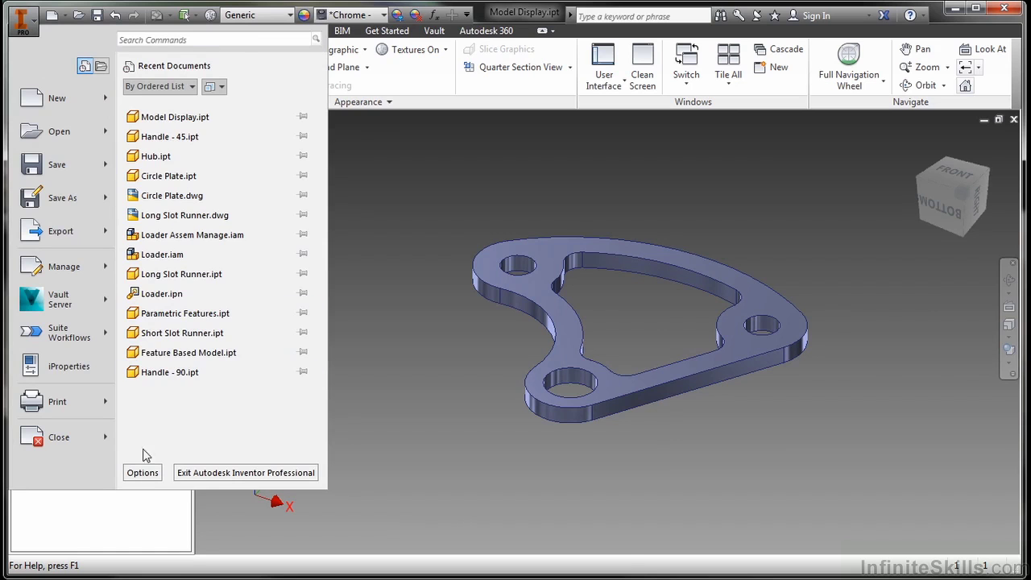
pyautogui.click(144, 474)
pyautogui.click(390, 58)
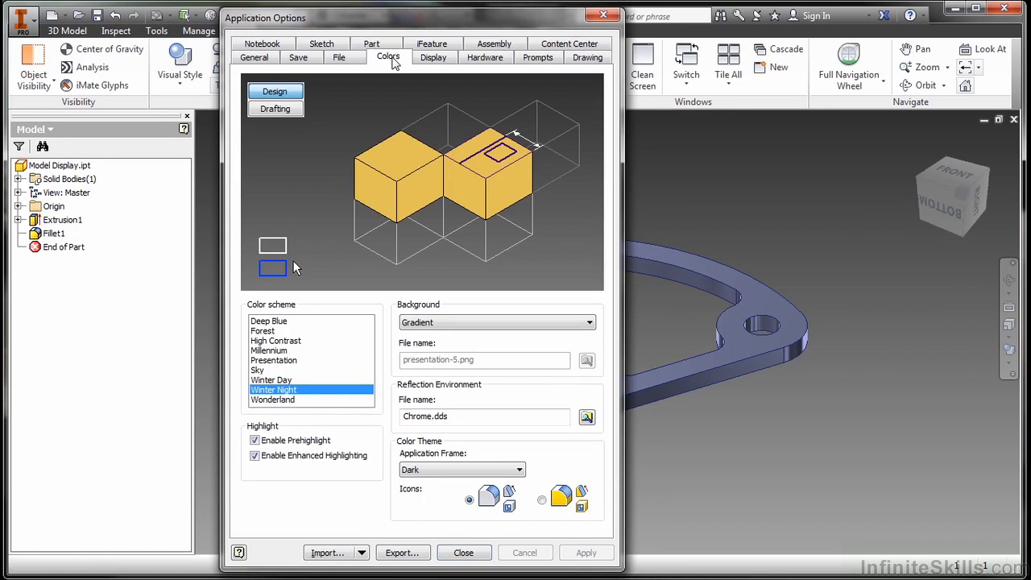
pyautogui.click(288, 361)
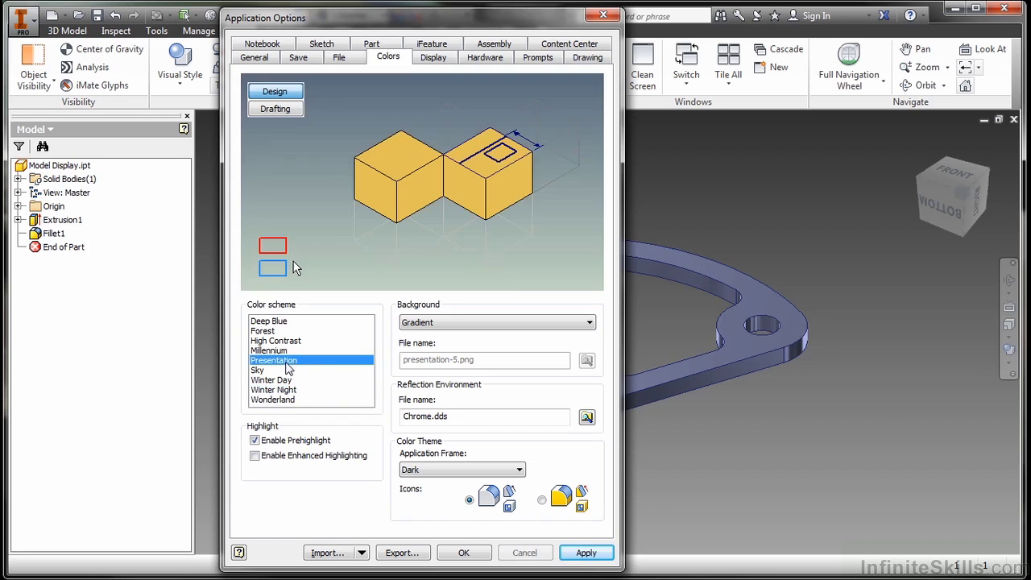
pyautogui.click(449, 324)
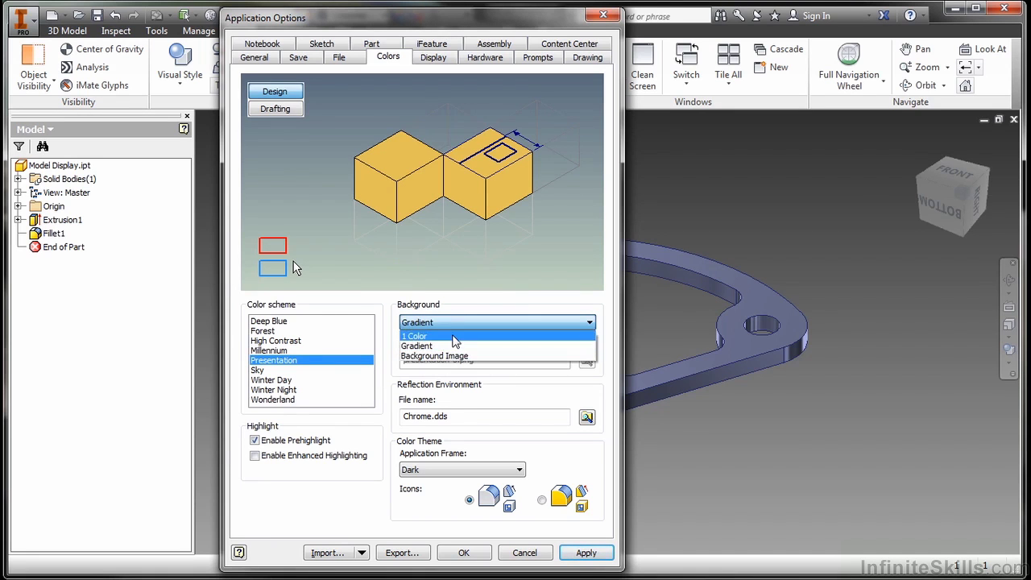
pyautogui.click(454, 337)
pyautogui.click(587, 554)
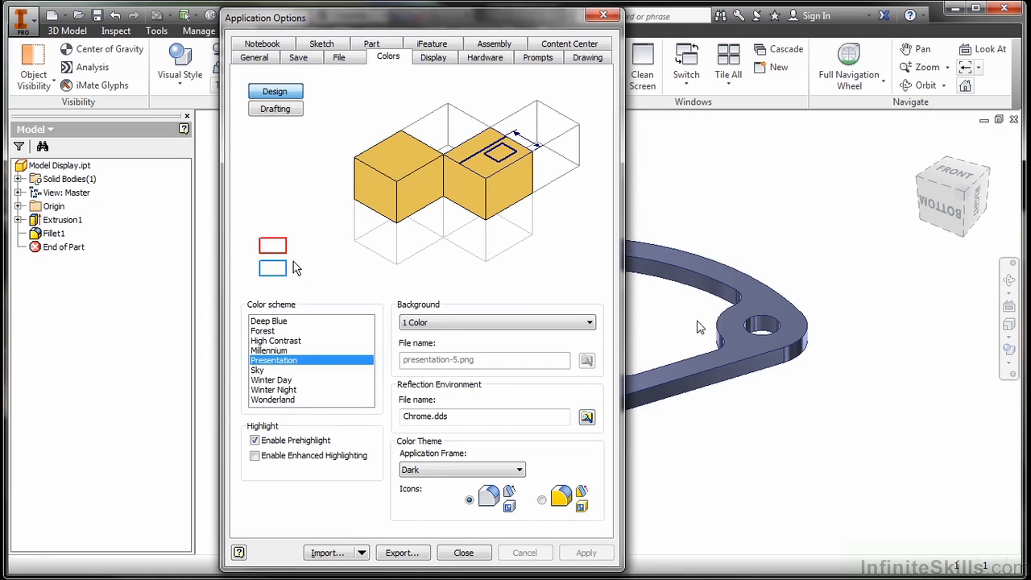
# - Close Application Options, switch to Realistic visual style and orbit the part
pyautogui.click(463, 553)
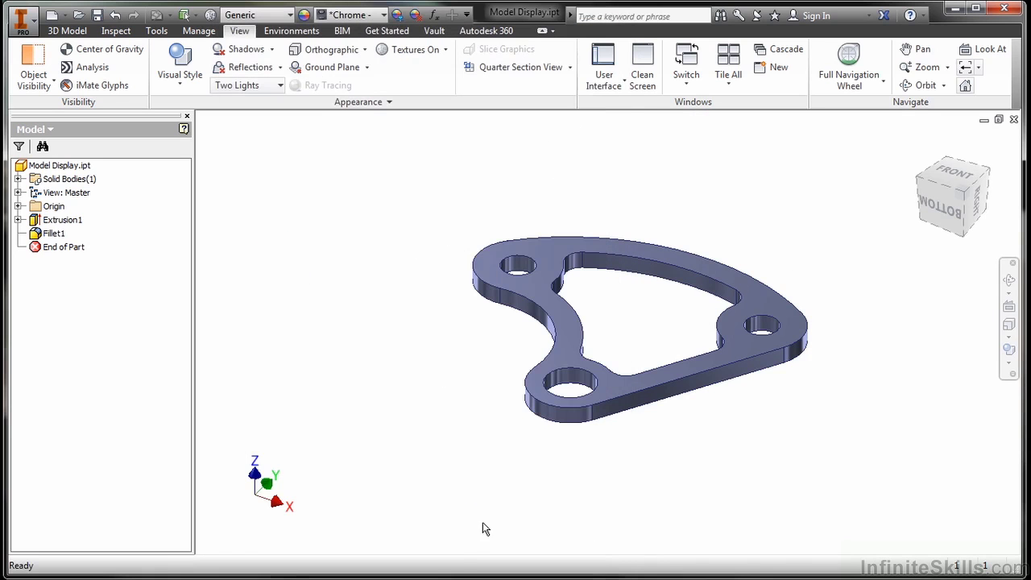
pyautogui.click(1009, 364)
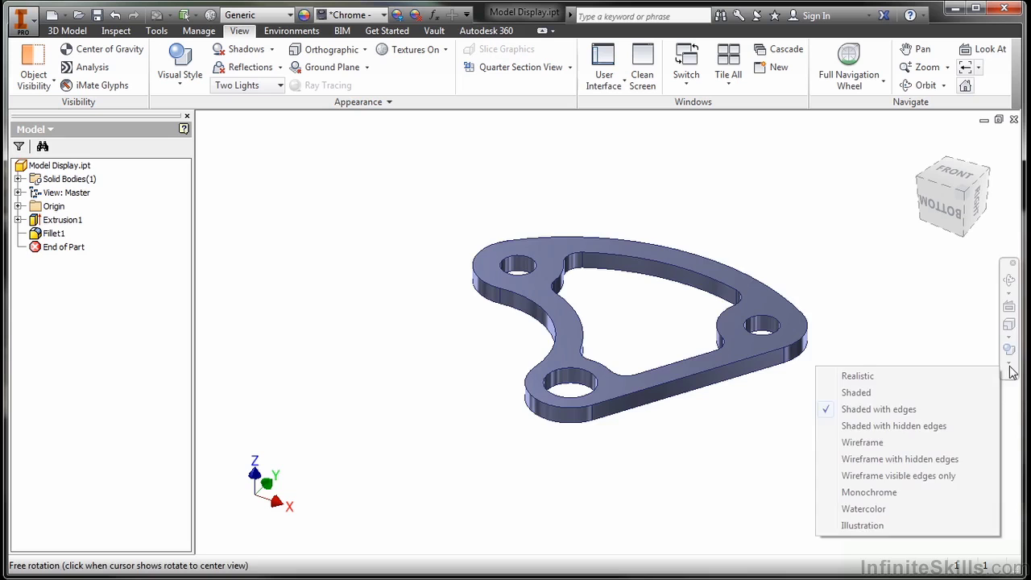
pyautogui.click(956, 376)
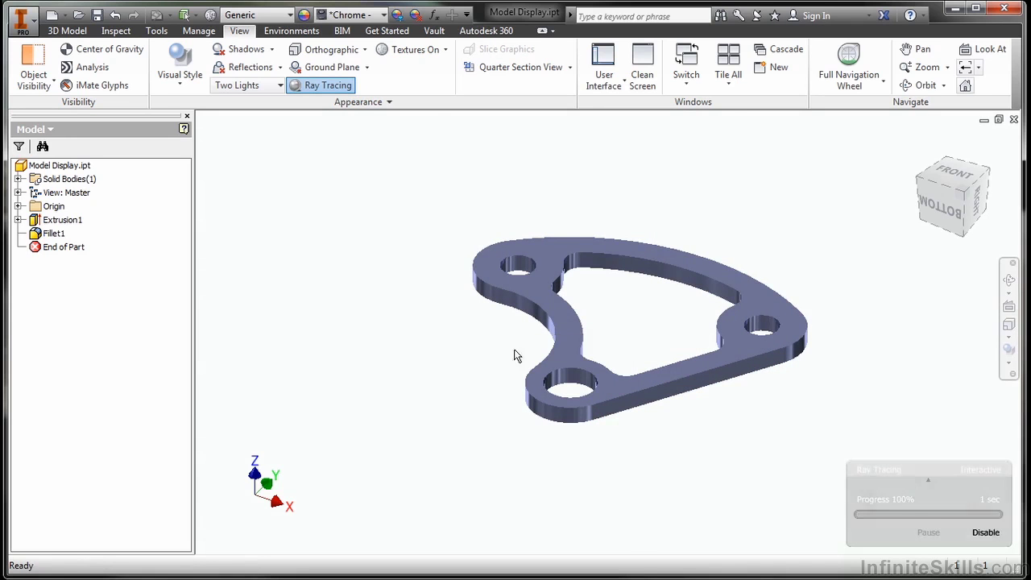
pyautogui.press('F4')
pyautogui.moveTo(641, 332)
pyautogui.mouseDown()
pyautogui.moveTo(663, 315)
pyautogui.moveTo(629, 327)
pyautogui.mouseUp()
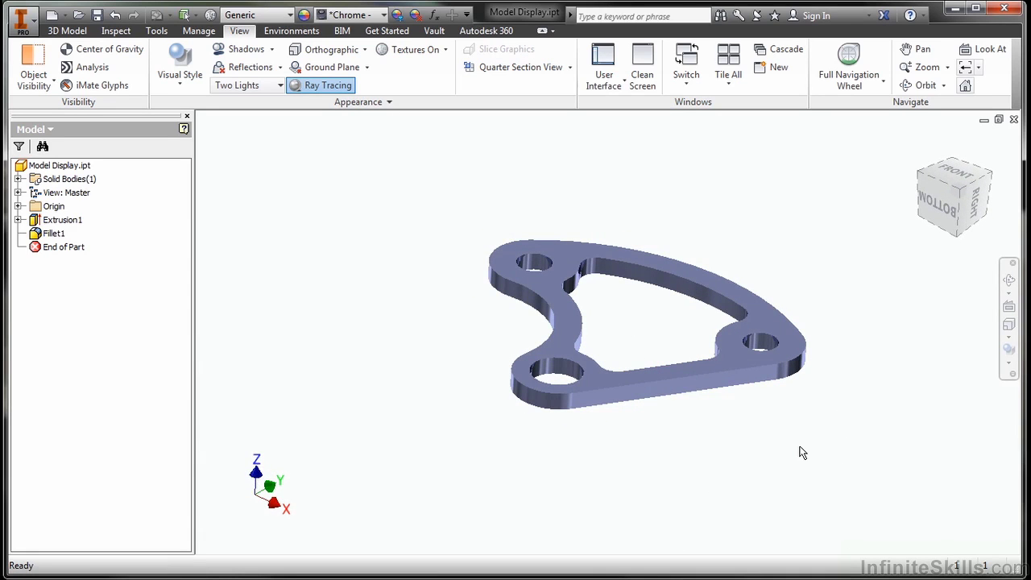
# - Show the part as Wireframe with visible edges only and orbit it again
pyautogui.click(1008, 362)
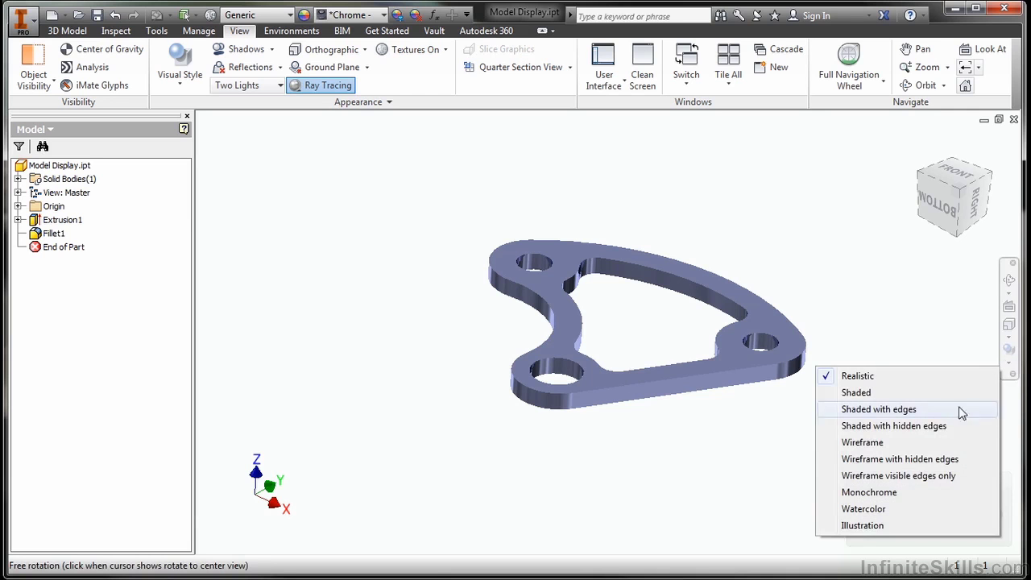
pyautogui.click(905, 475)
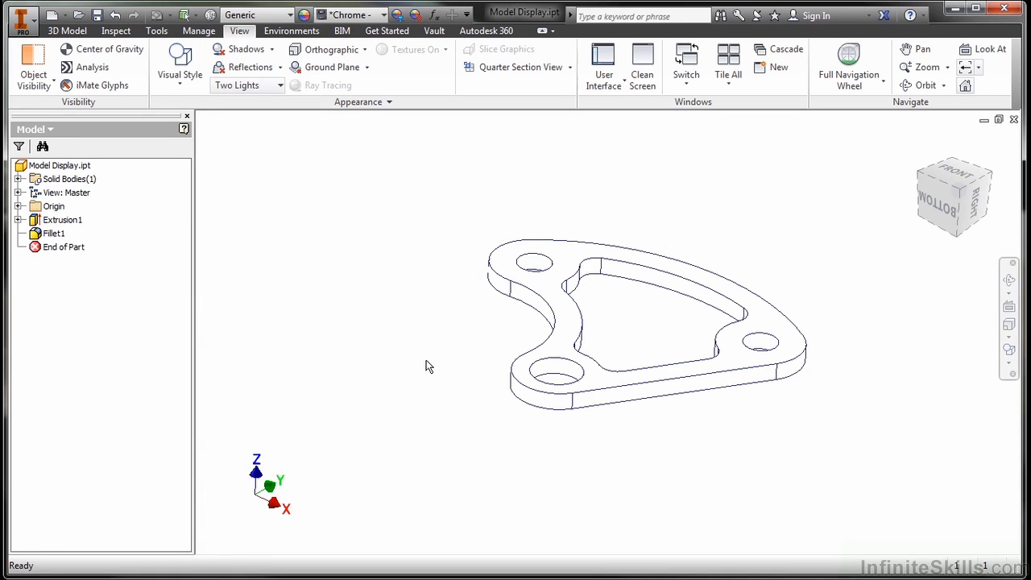
pyautogui.moveTo(645, 449)
pyautogui.keyDown('shift'); pyautogui.mouseDown(button='middle')
pyautogui.moveTo(616, 446)
pyautogui.moveTo(654, 454)
pyautogui.mouseUp(button='middle'); pyautogui.keyUp('shift')
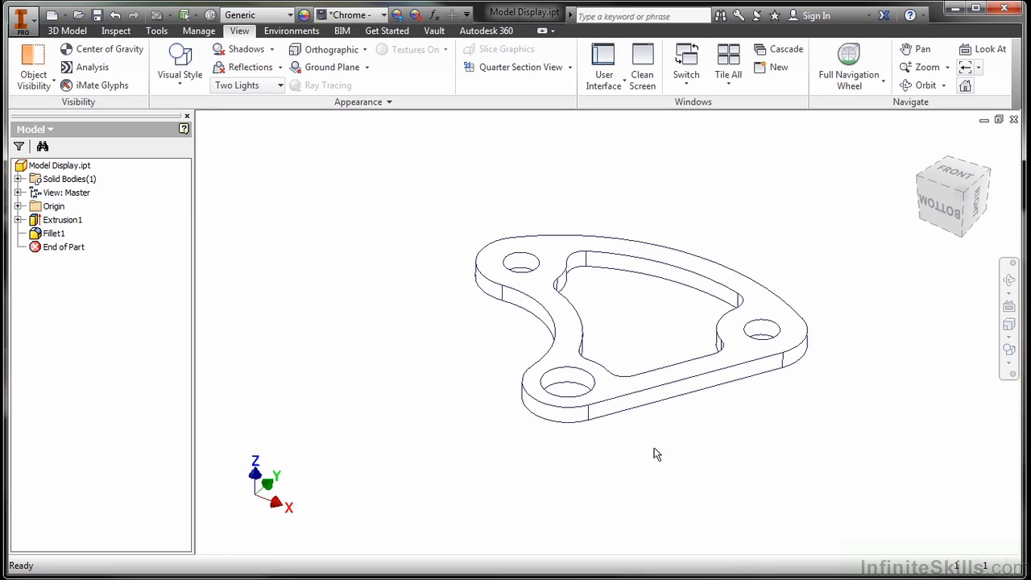
# - Turn on Ambient Shadows and pan the part up and to the left
pyautogui.click(273, 50)
pyautogui.click(224, 124)
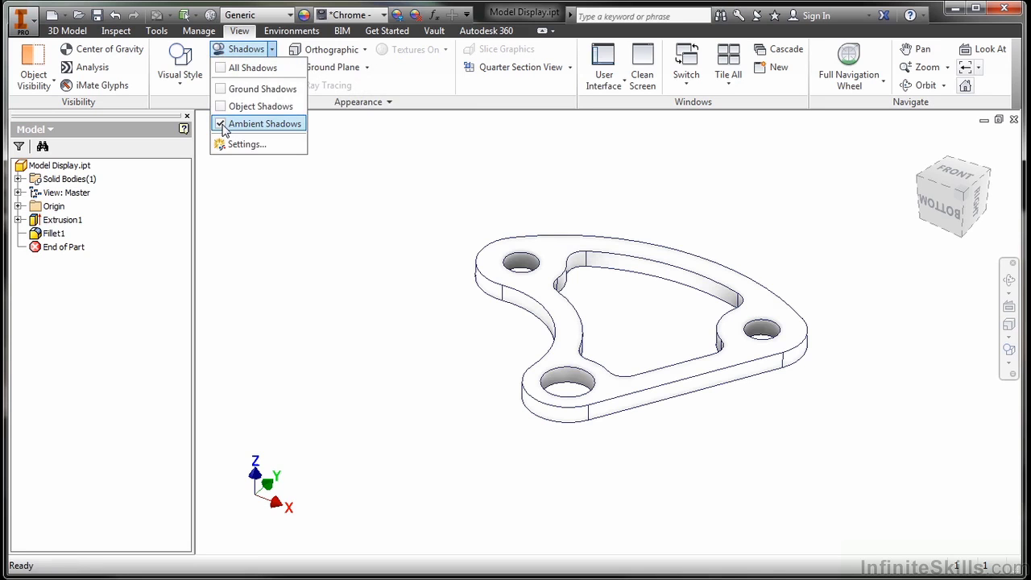
pyautogui.click(371, 318)
pyautogui.moveTo(371, 317); pyautogui.dragTo(335, 361, button='middle')
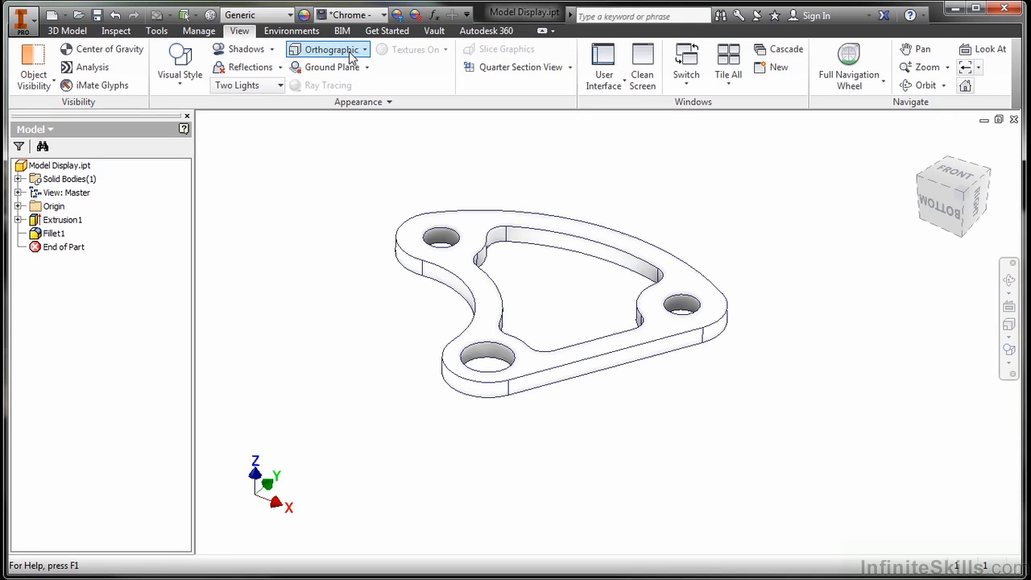
# - Switch the camera to Perspective projection, then zoom and orbit slightly to inspect it
pyautogui.click(365, 51)
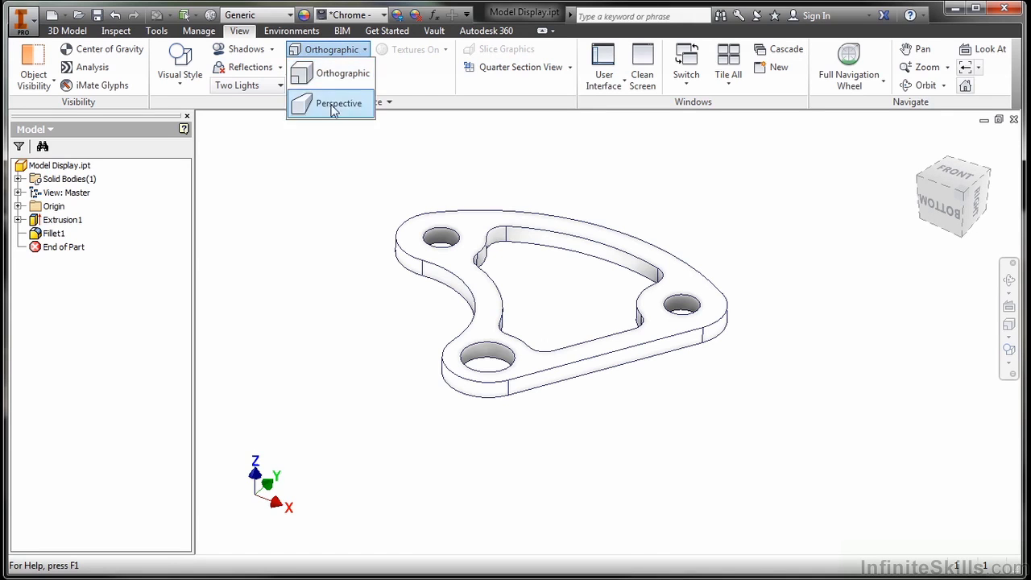
pyautogui.click(302, 103)
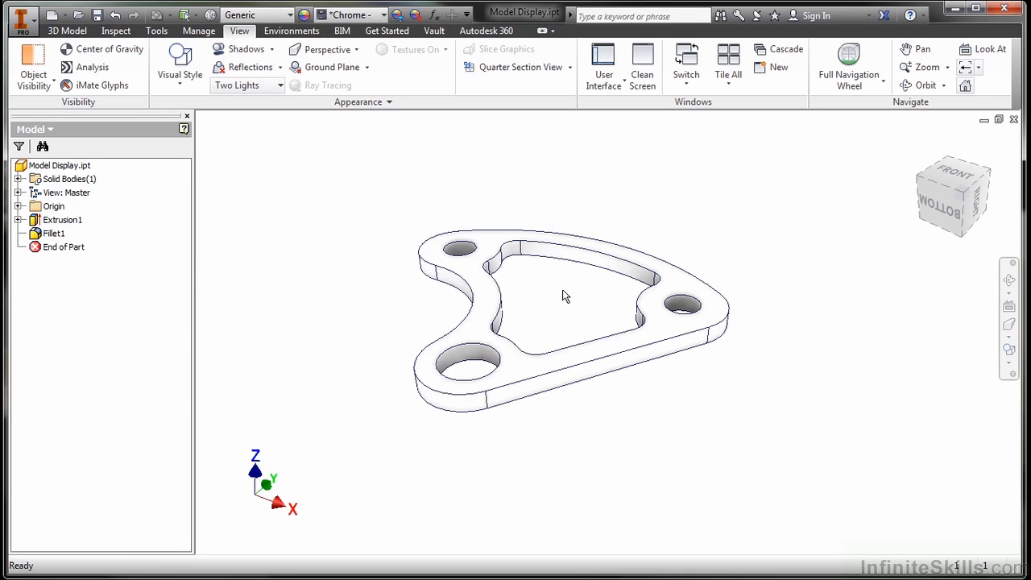
pyautogui.press('F3')
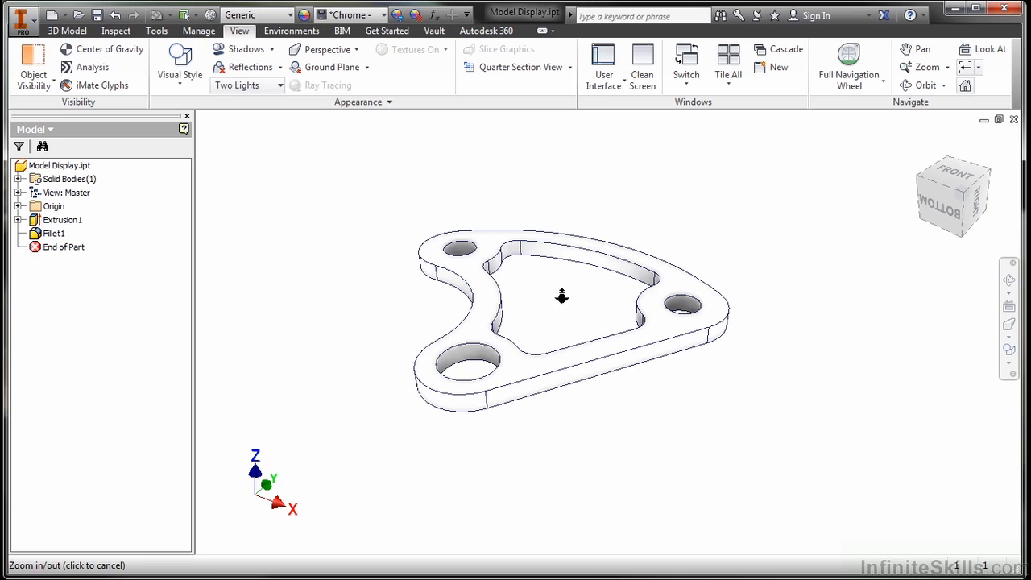
pyautogui.moveTo(559, 292); pyautogui.dragTo(572, 232)
pyautogui.press('Escape')
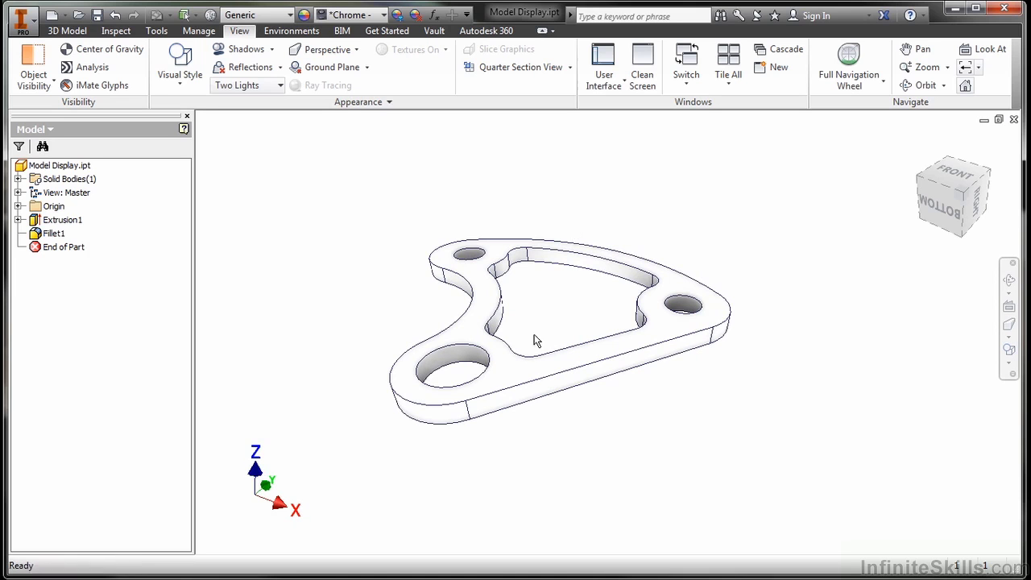
pyautogui.press('F4')
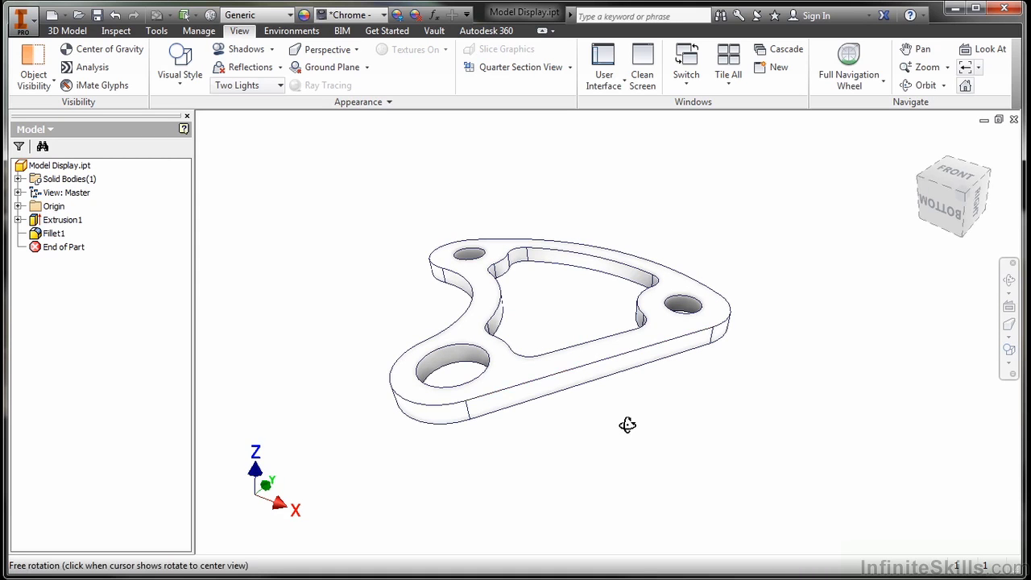
pyautogui.moveTo(628, 425)
pyautogui.mouseDown()
pyautogui.moveTo(594, 411)
pyautogui.moveTo(618, 428)
pyautogui.mouseUp()
pyautogui.press('Escape')
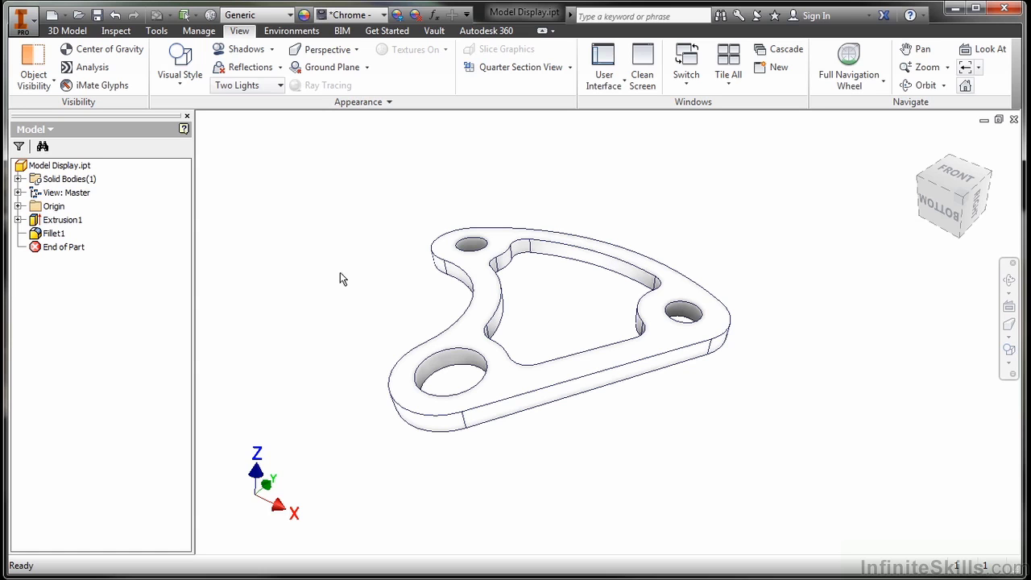
pyautogui.click(24, 21)
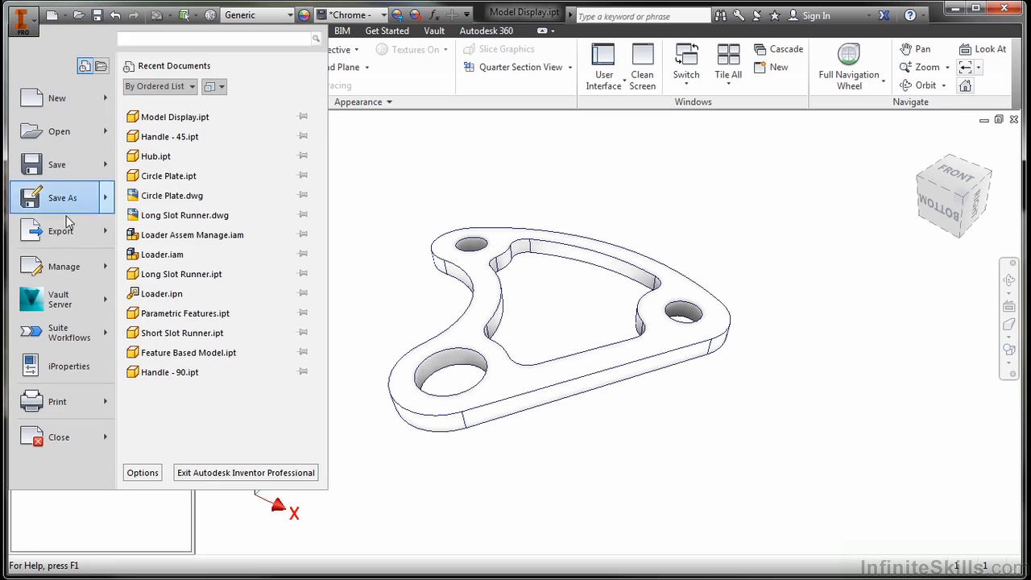
pyautogui.moveTo(71, 248)
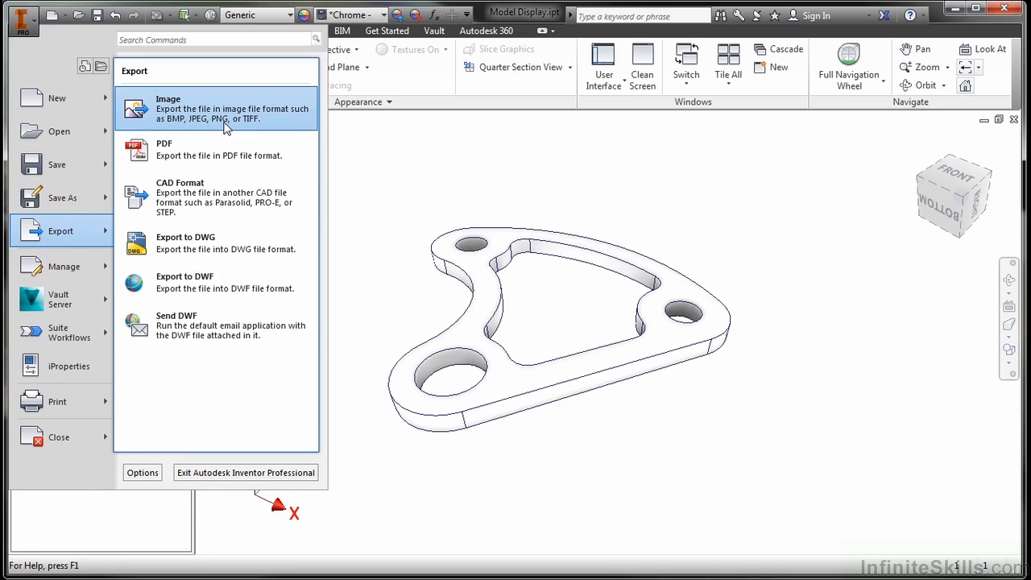
pyautogui.click(355, 152)
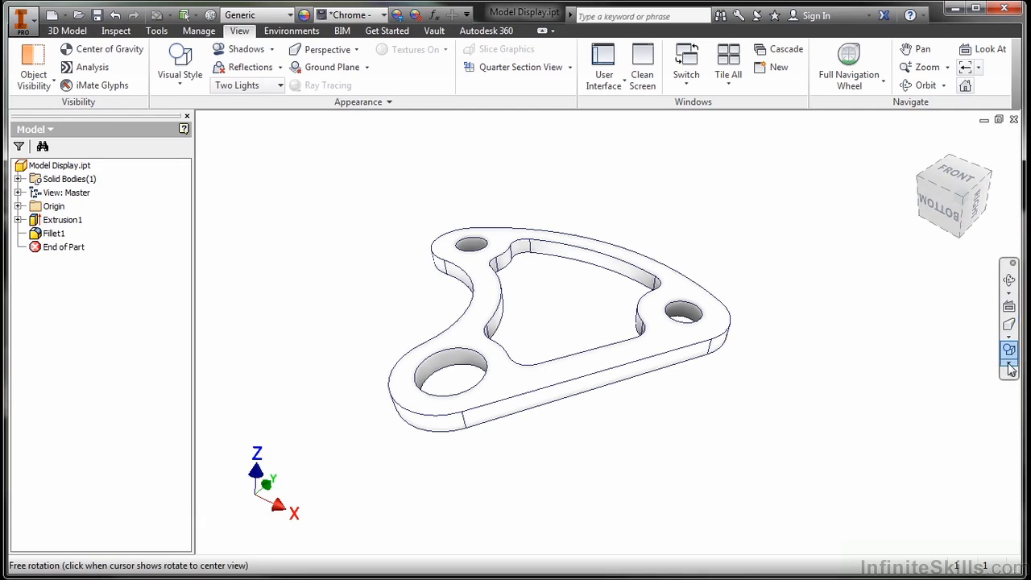
pyautogui.click(626, 85)
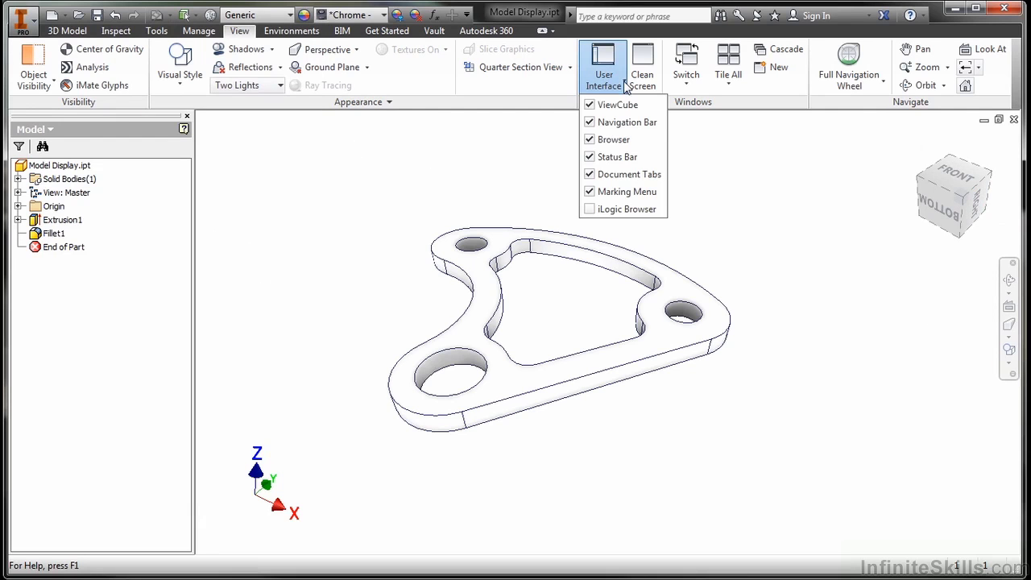
pyautogui.click(590, 106)
pyautogui.click(592, 123)
pyautogui.click(592, 122)
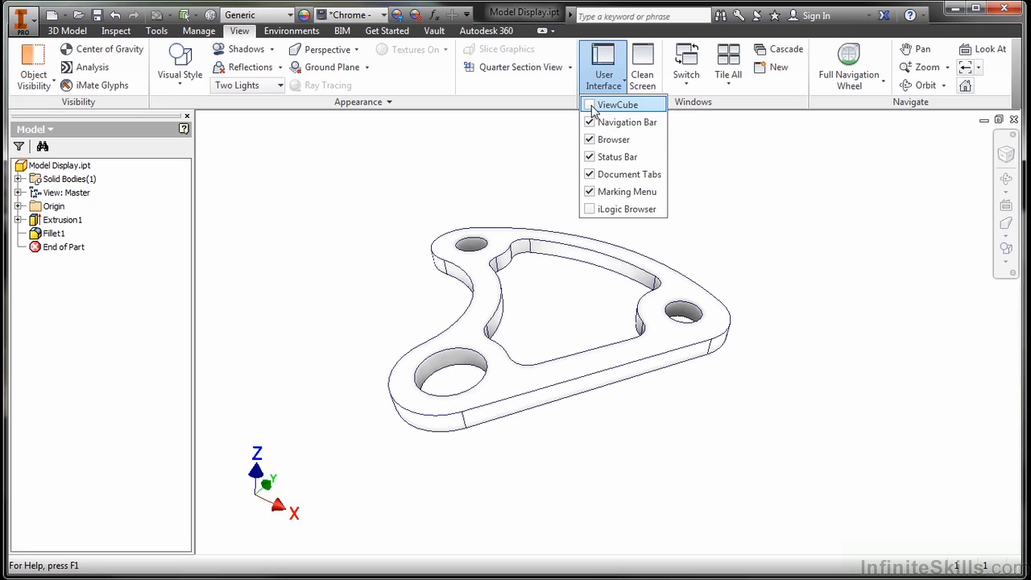
pyautogui.click(591, 105)
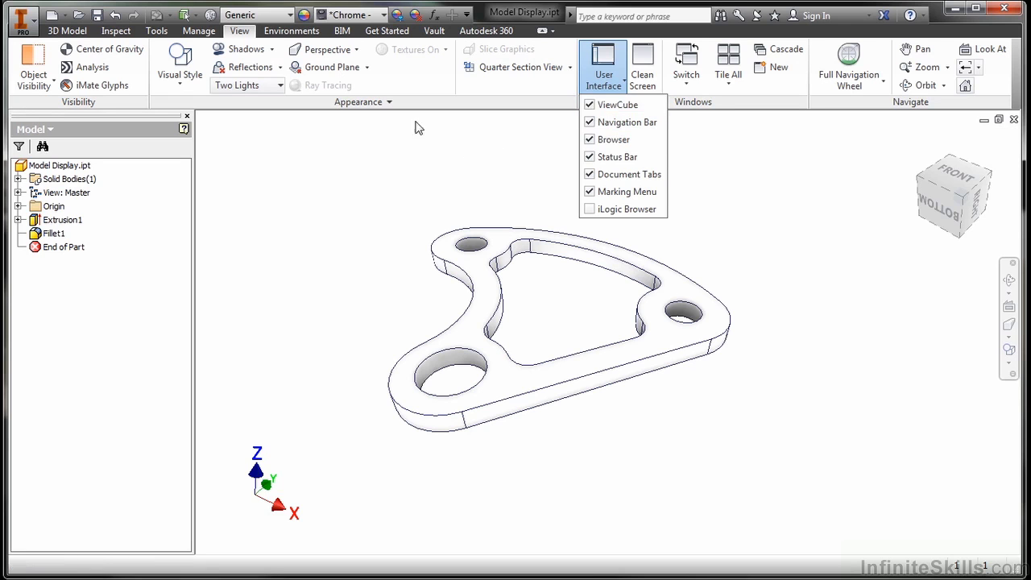
pyautogui.click(649, 134)
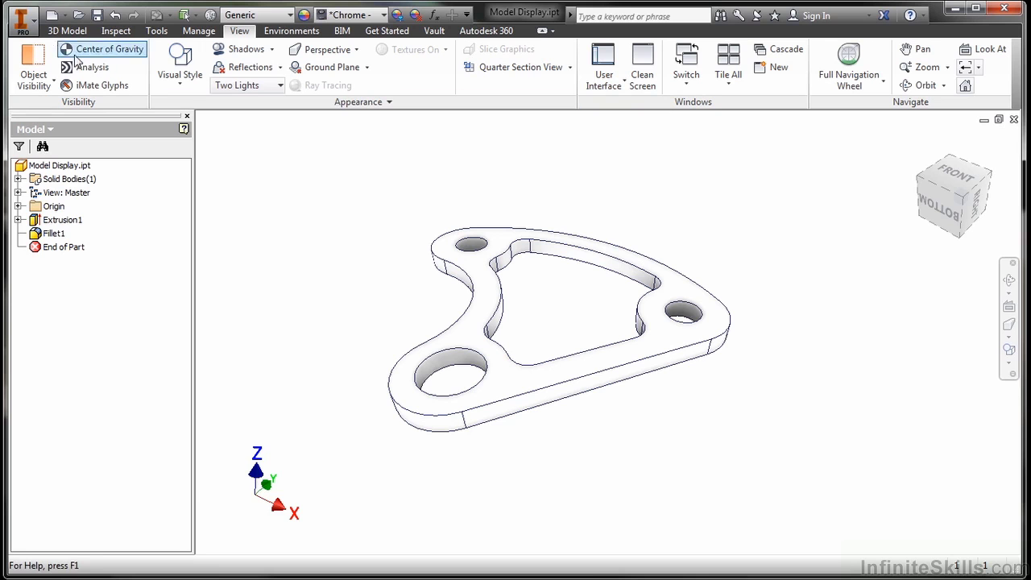
# - Open Application Options and browse the Part, Sketch and Display tabs, leaving the sketch coordinate indicator off
pyautogui.click(22, 21)
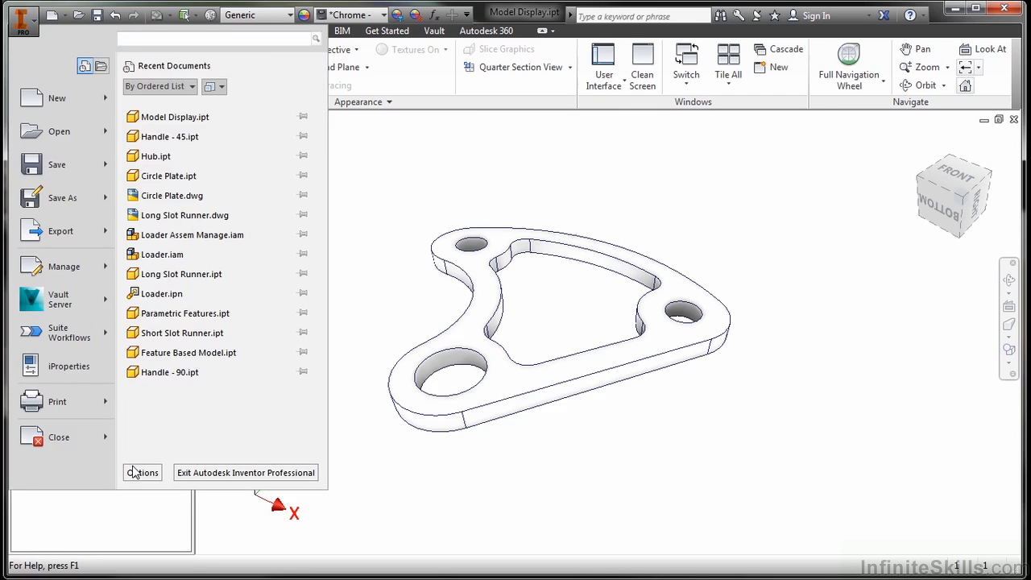
pyautogui.click(141, 473)
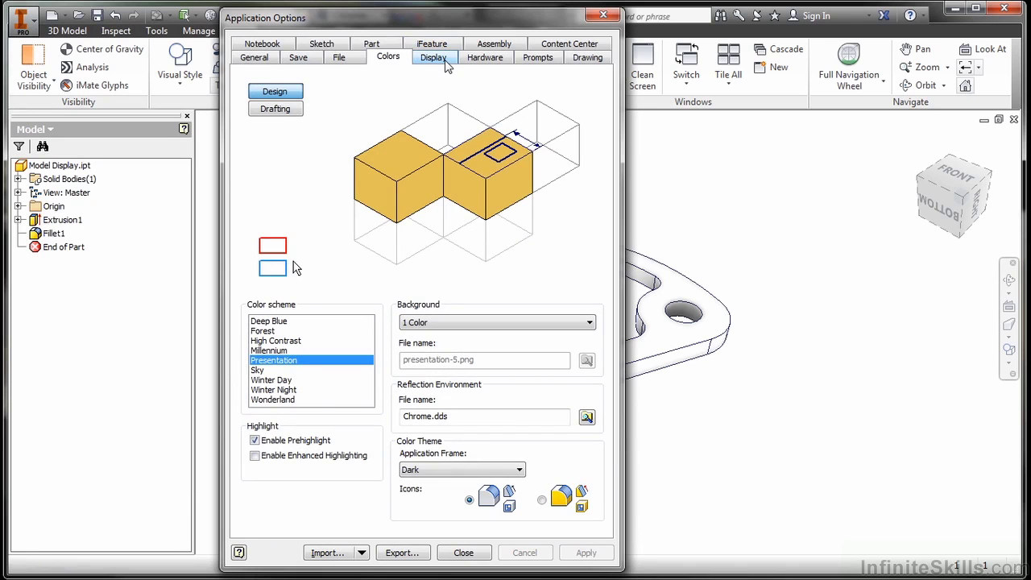
pyautogui.click(372, 44)
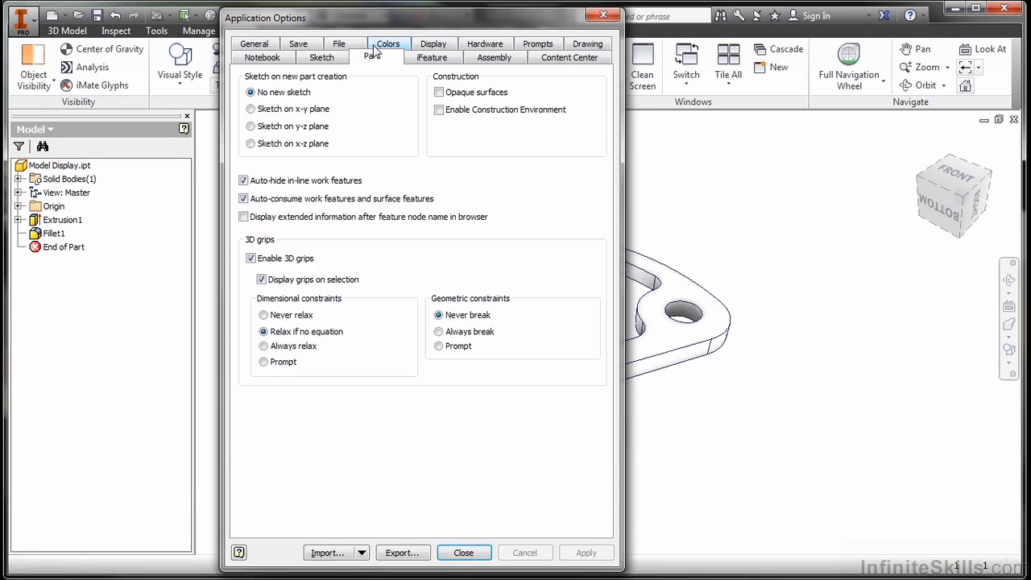
pyautogui.click(325, 62)
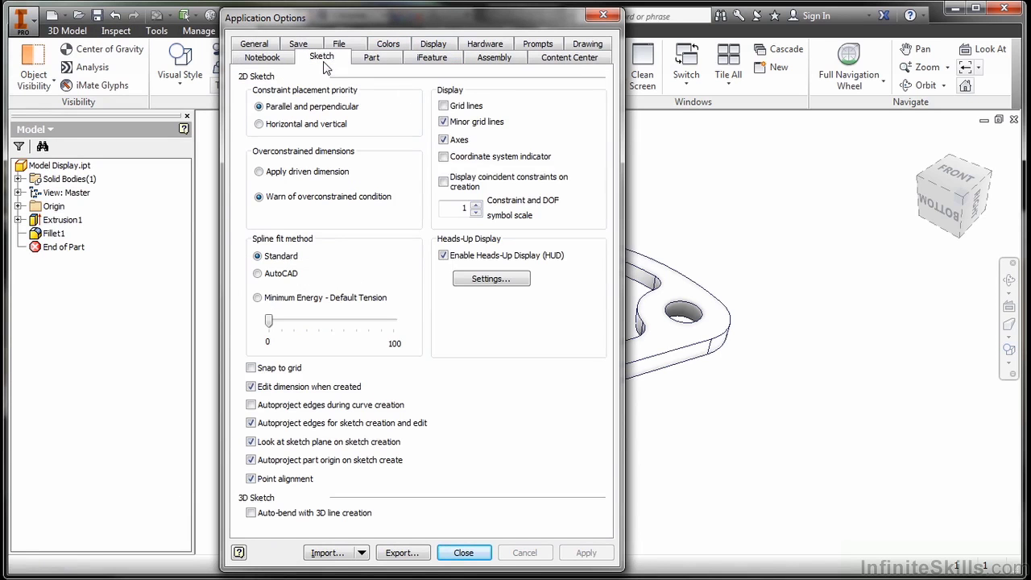
pyautogui.click(444, 157)
pyautogui.click(444, 157)
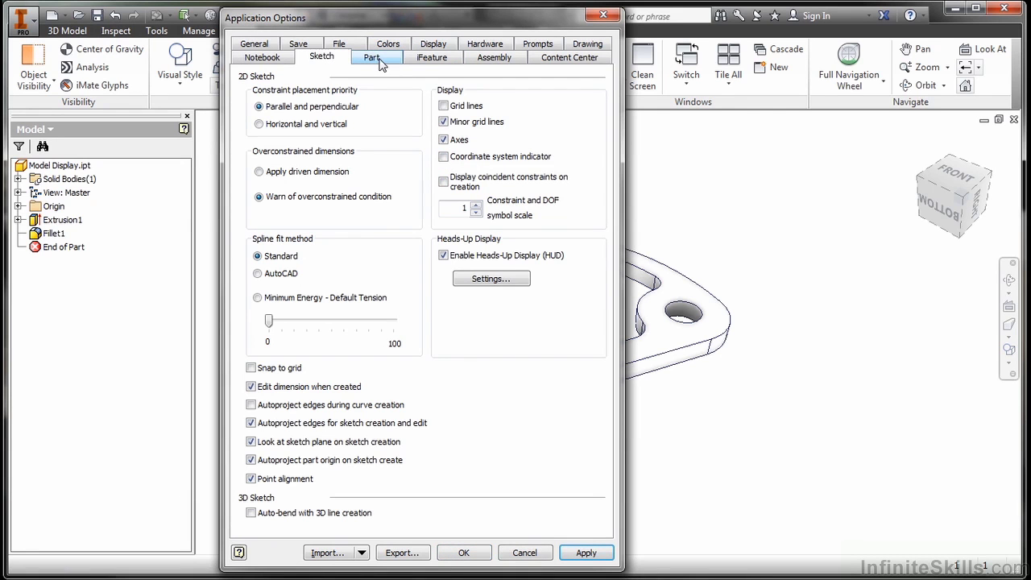
pyautogui.click(434, 44)
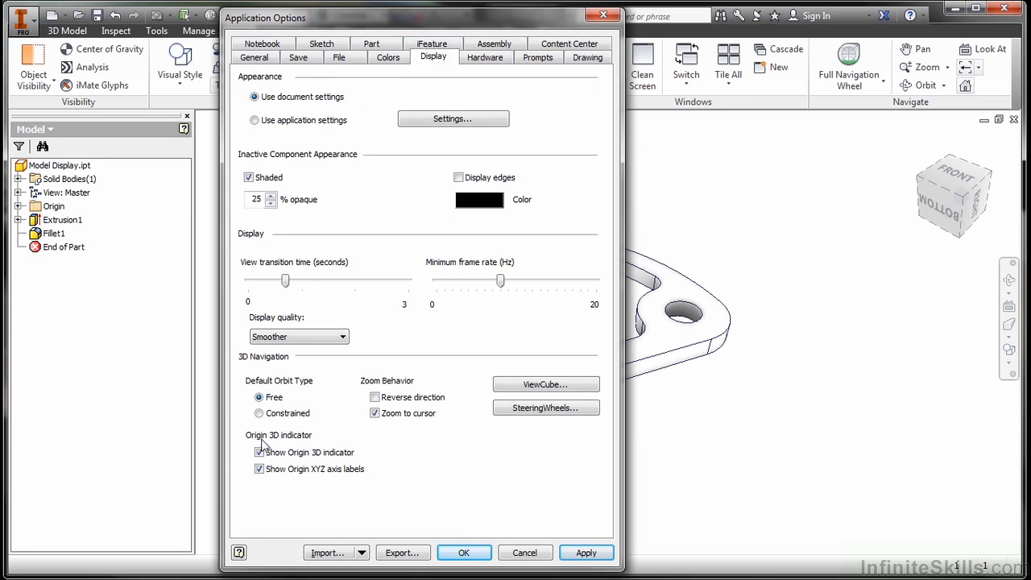
# - Hide the origin 3D indicator and XYZ labels and apply, then restore both and apply
pyautogui.moveTo(365, 18); pyautogui.dragTo(539, 17)
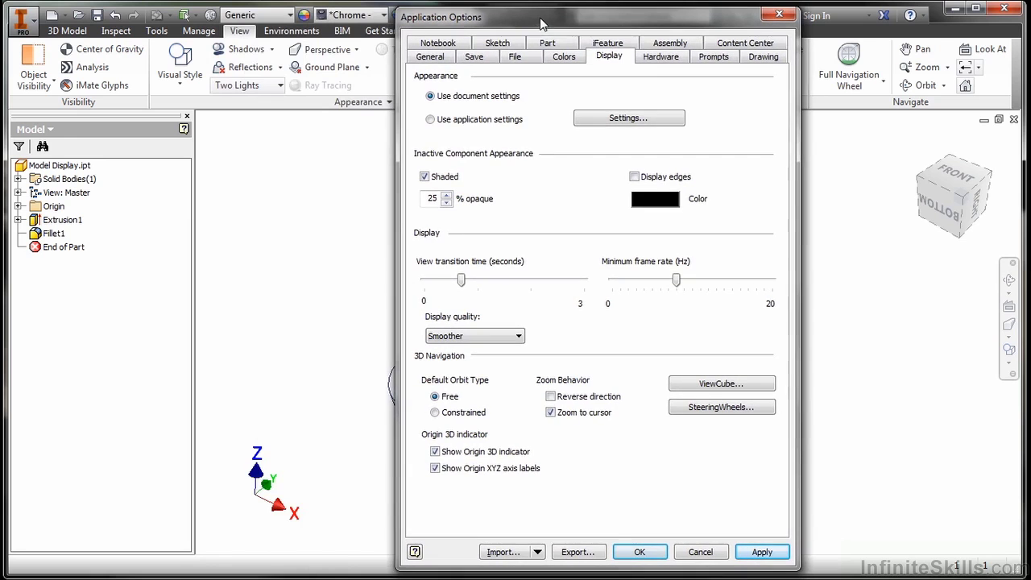
pyautogui.click(435, 468)
pyautogui.click(760, 552)
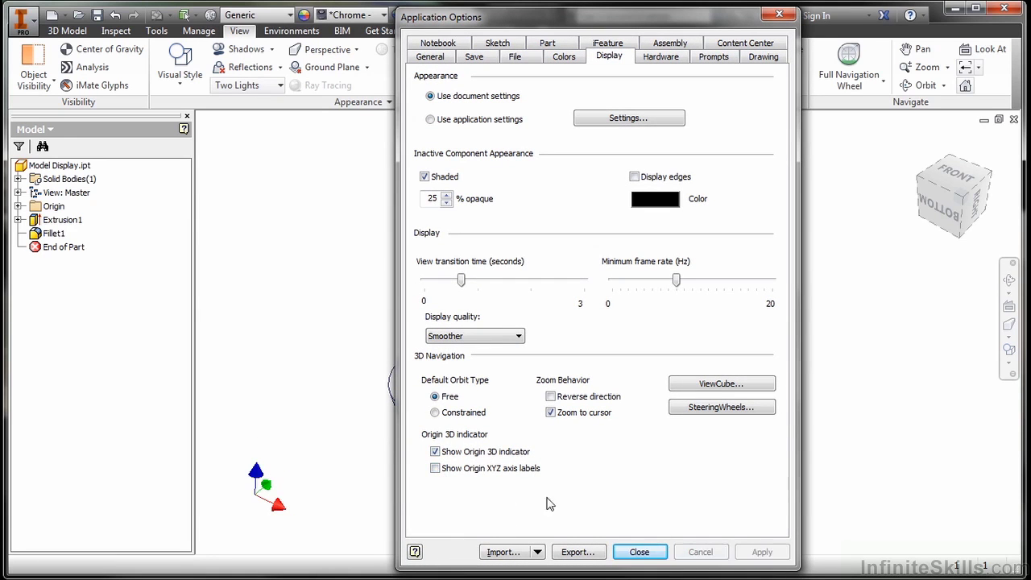
pyautogui.click(435, 452)
pyautogui.click(761, 552)
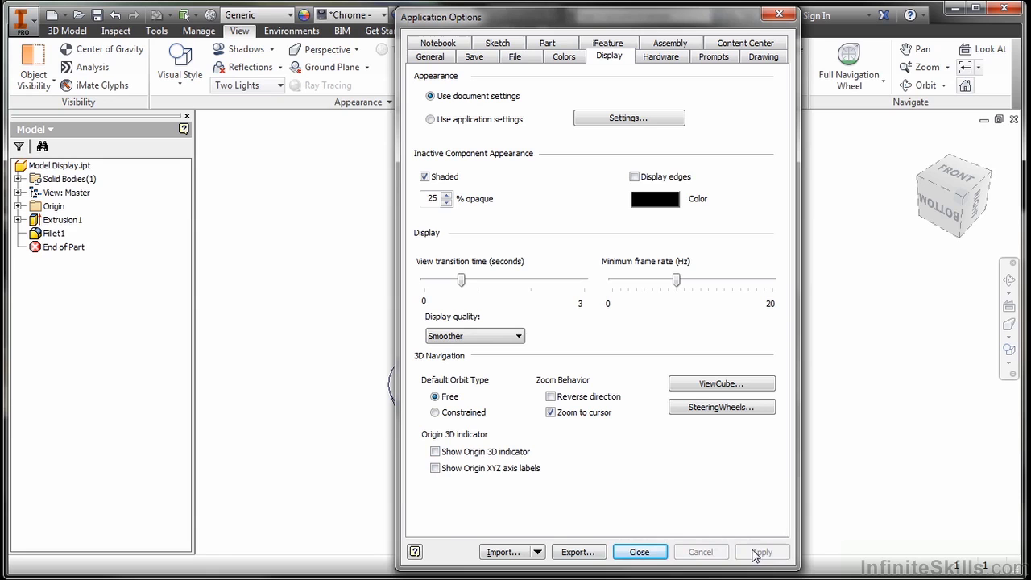
pyautogui.click(435, 452)
pyautogui.click(436, 468)
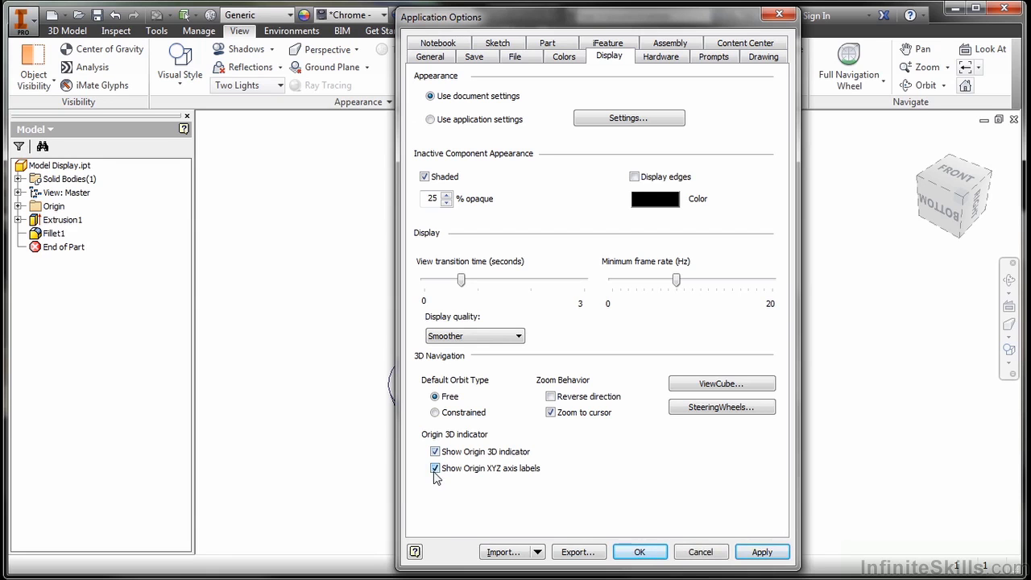
pyautogui.click(760, 552)
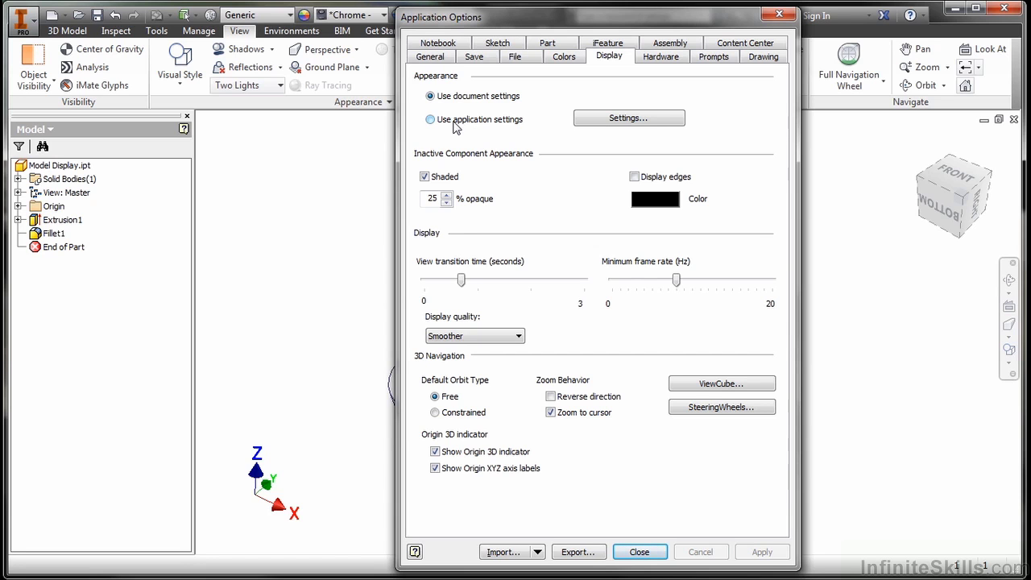
# - Make appearance use application settings and turn on Ambient Shadows in Display Appearance
pyautogui.click(431, 120)
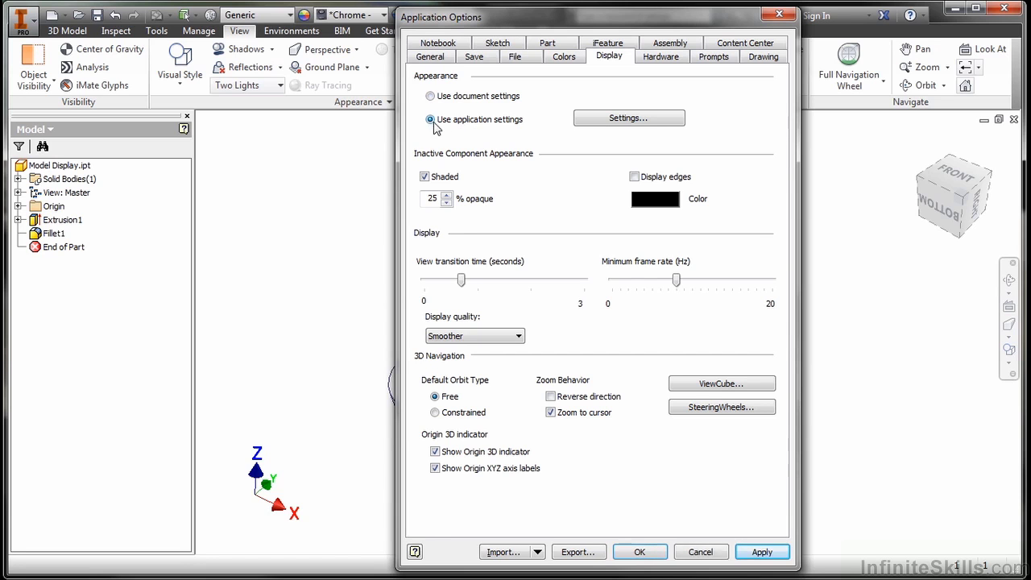
pyautogui.click(607, 120)
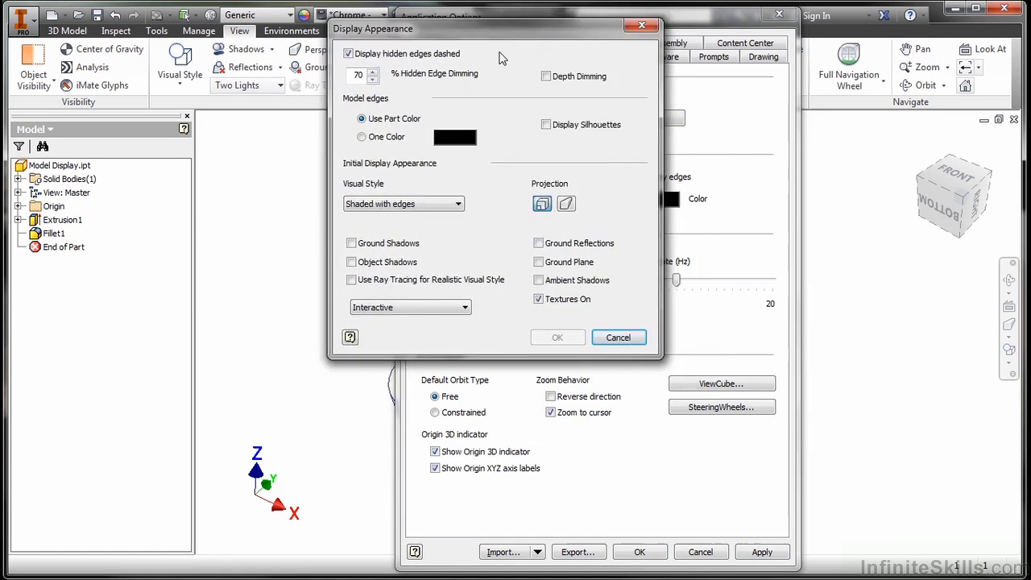
pyautogui.moveTo(610, 191); pyautogui.dragTo(718, 213)
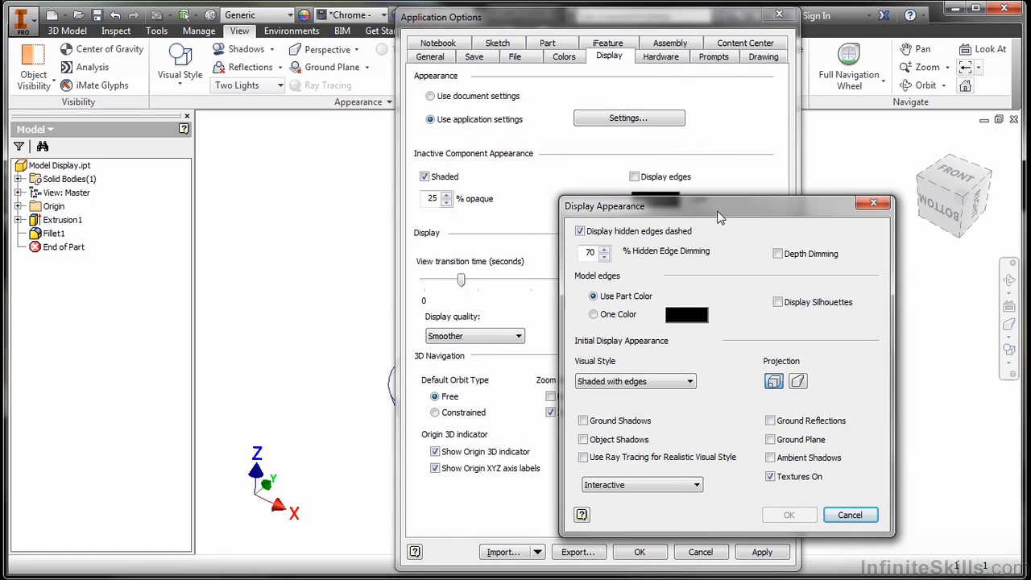
pyautogui.click(771, 458)
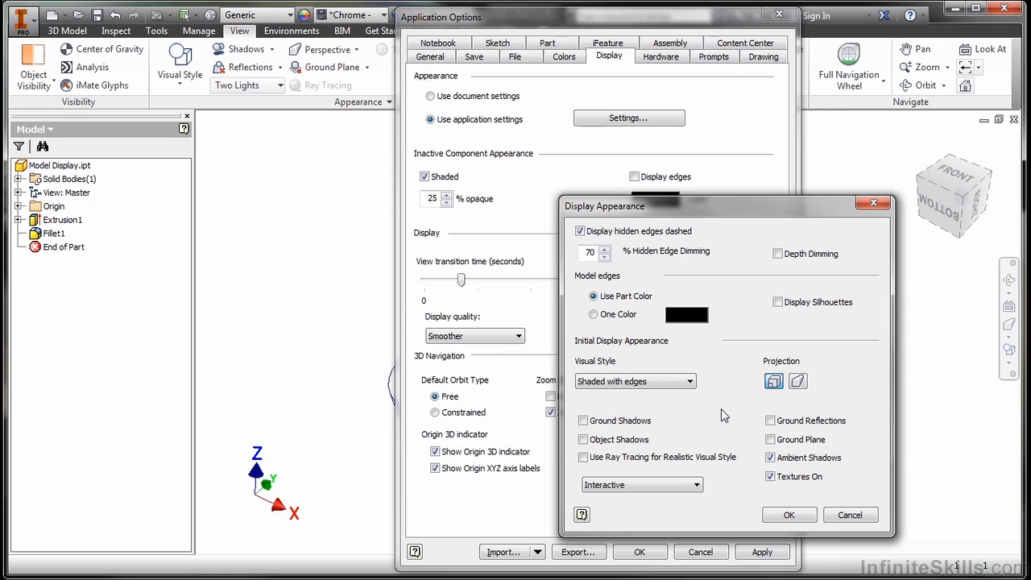
# - Turn Ambient Shadows back off, keep Shaded with edges as the visual style, and confirm
pyautogui.click(668, 382)
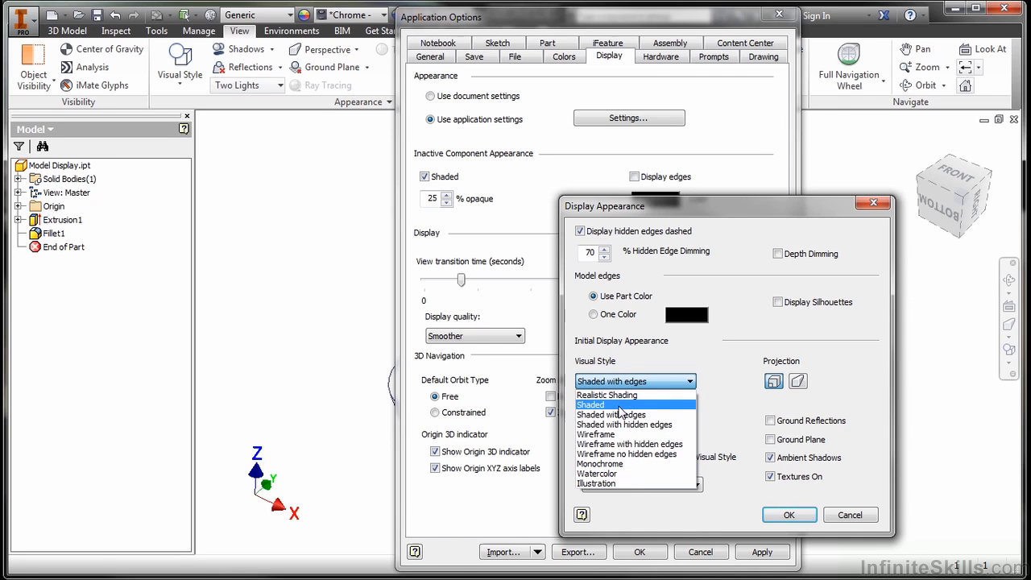
pyautogui.click(725, 401)
pyautogui.click(769, 476)
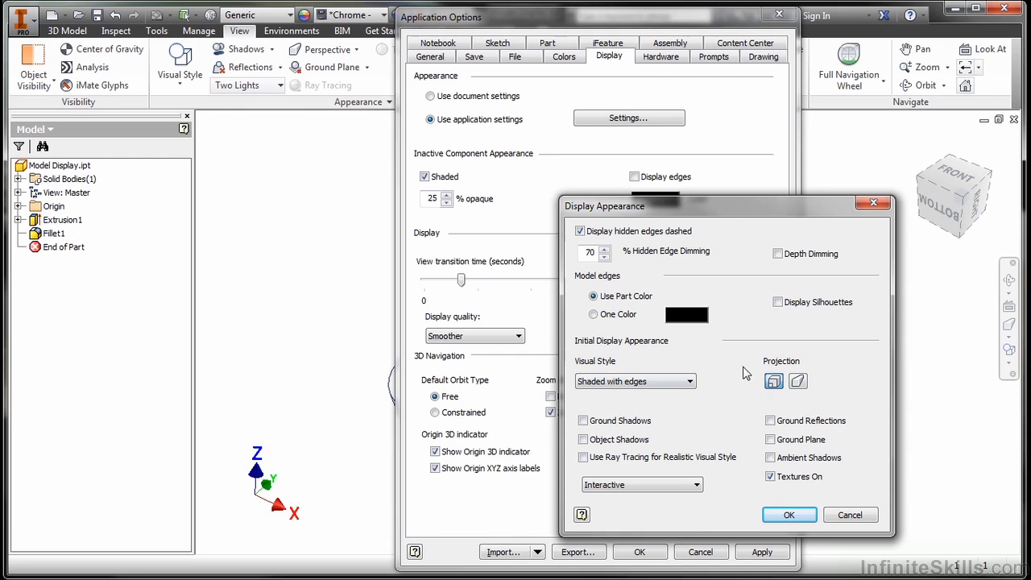
pyautogui.click(659, 385)
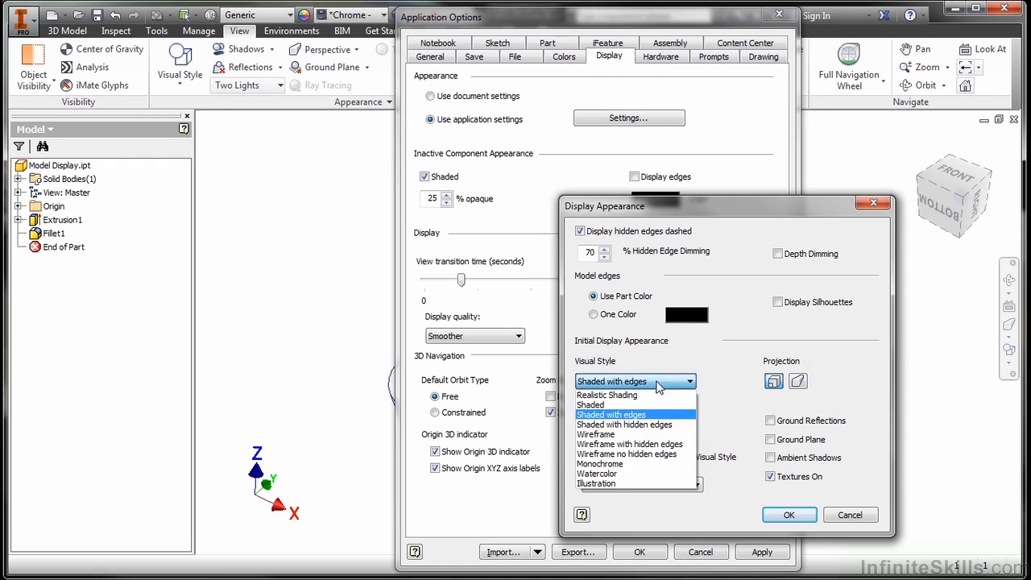
pyautogui.click(653, 415)
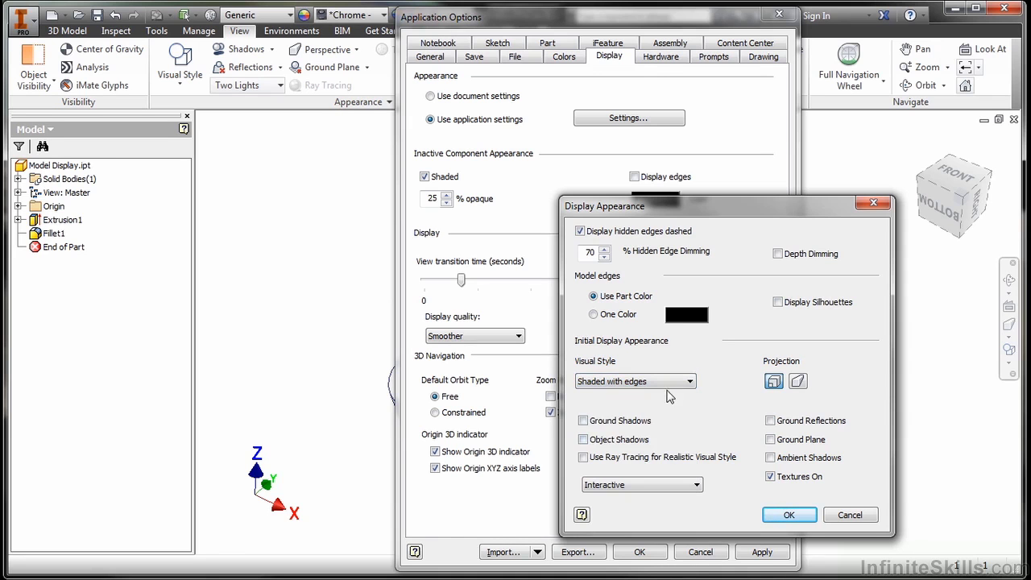
pyautogui.click(788, 515)
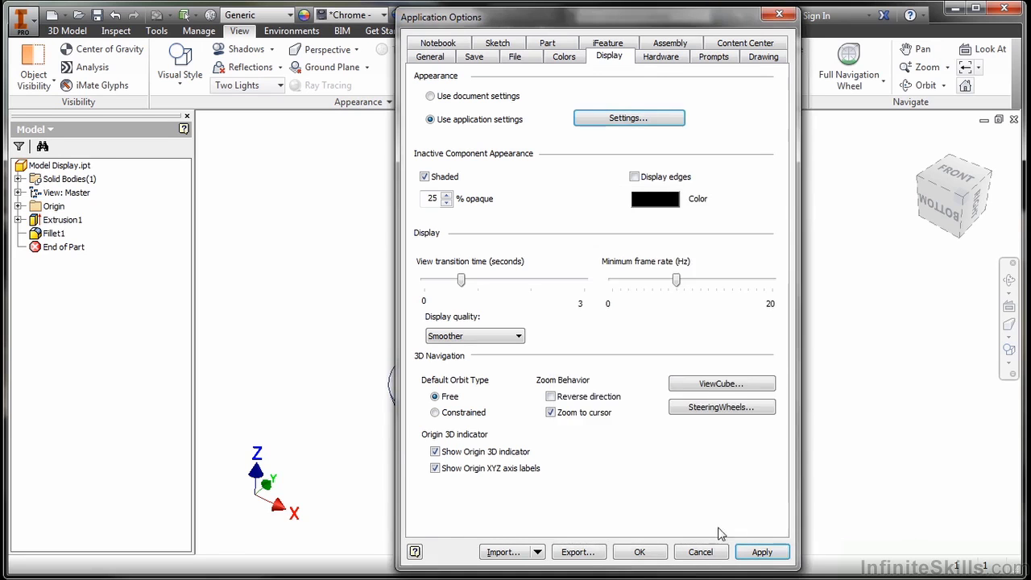
# - Close Application Options, then open Loader.iam and accept the update so it rebuilds
pyautogui.click(641, 552)
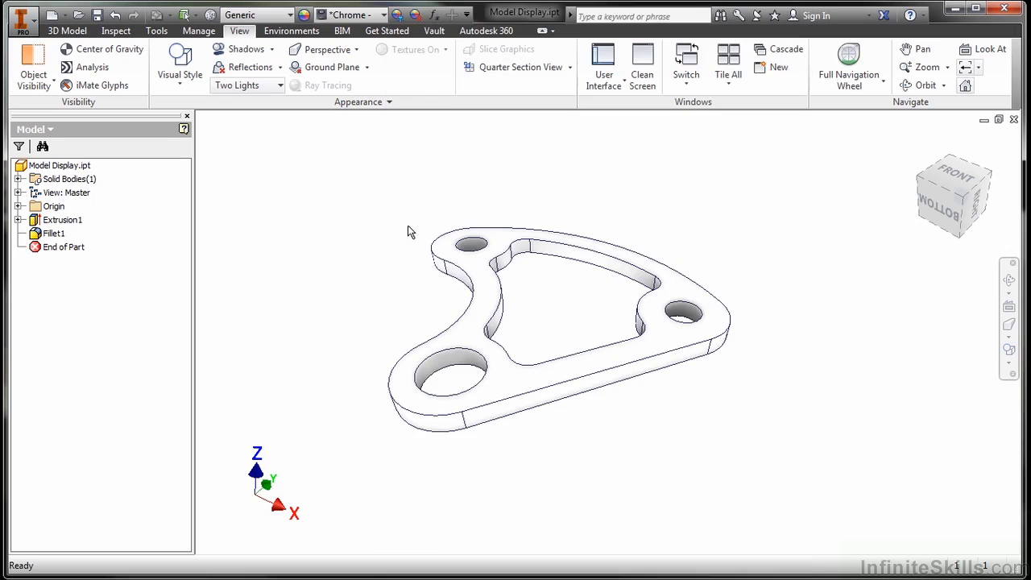
pyautogui.click(78, 17)
pyautogui.scroll(-2, 515, 290)
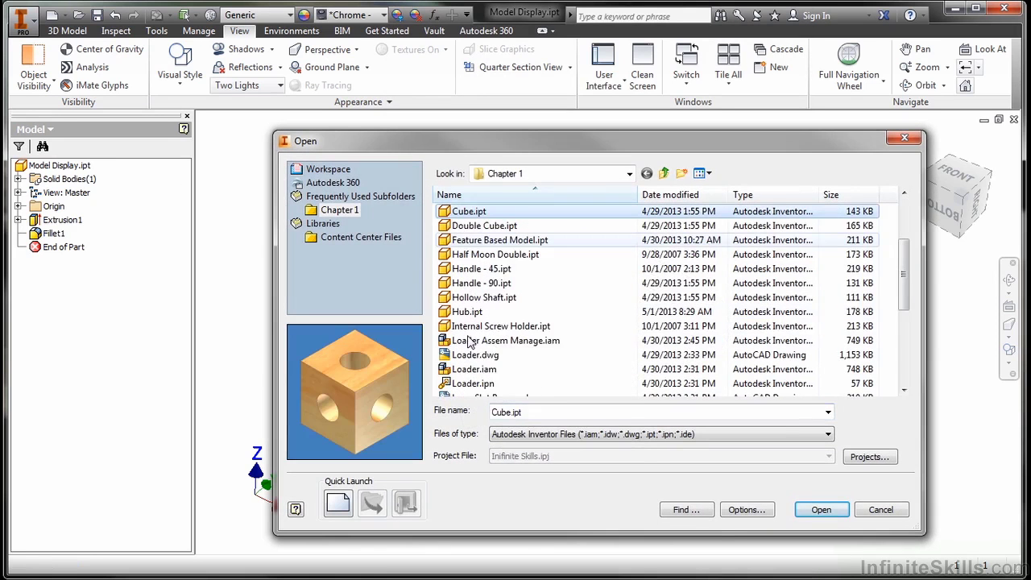
pyautogui.scroll(-1, 466, 334)
pyautogui.click(468, 329)
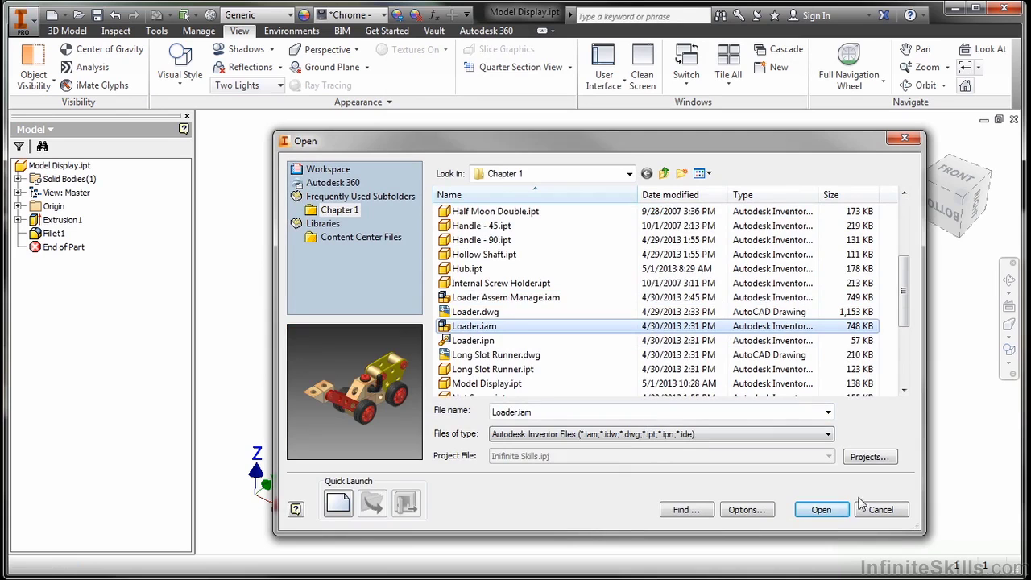
pyautogui.click(821, 509)
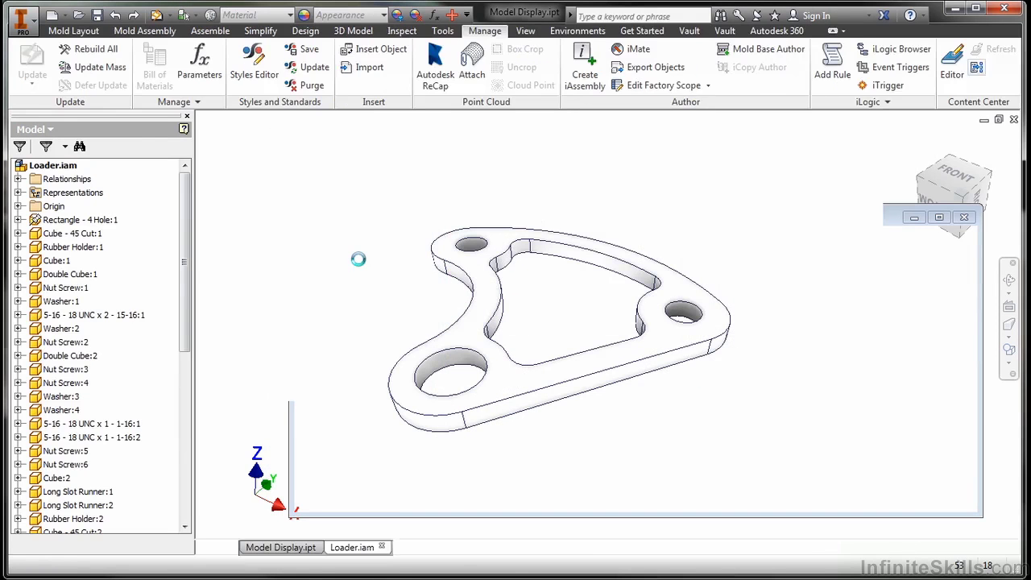
pyautogui.click(405, 337)
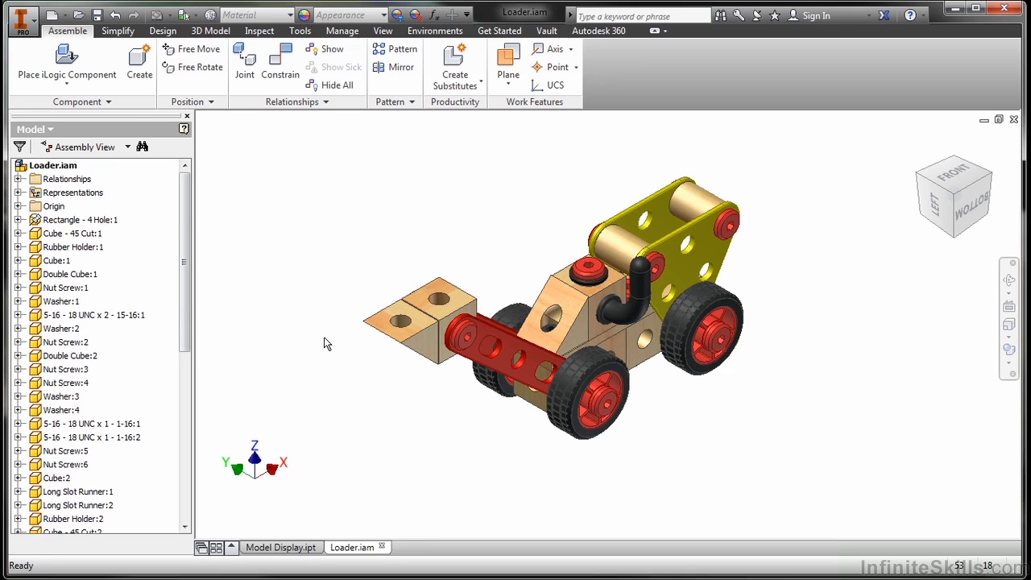
# - Switch to Wireframe with visible edges, enable Ambient Shadows, then return to the Shaded visual style
pyautogui.click(1009, 364)
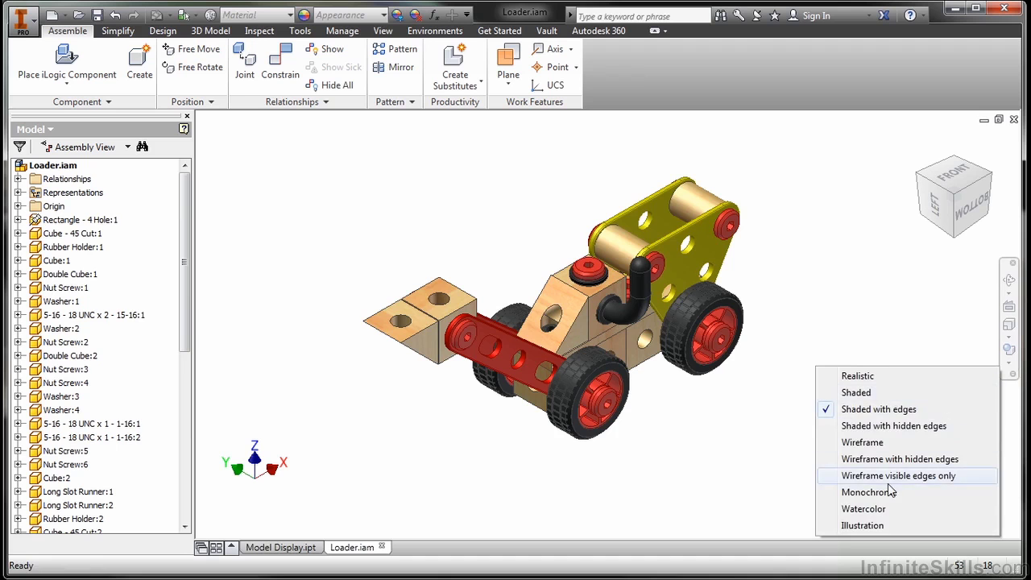
pyautogui.click(919, 475)
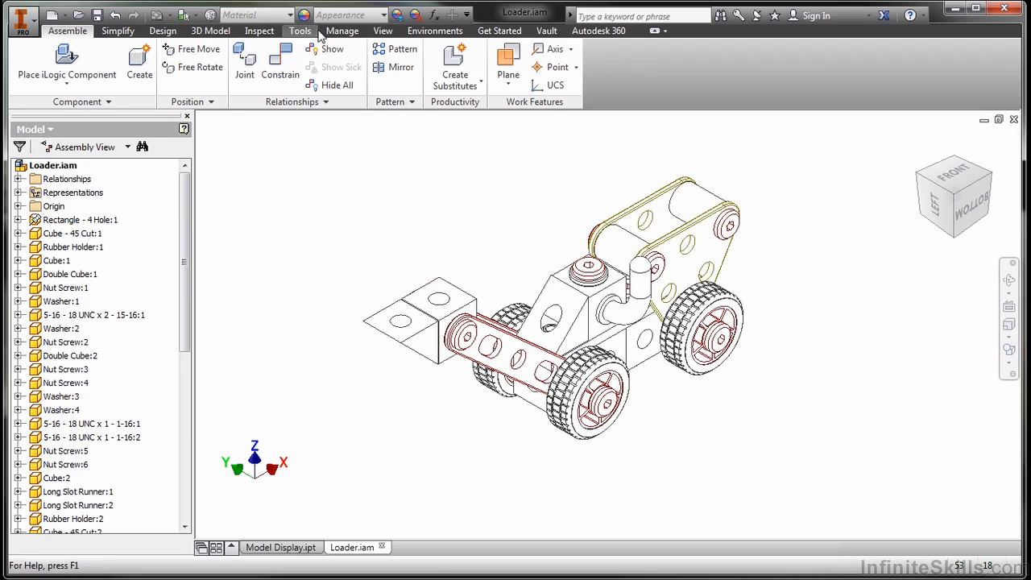
pyautogui.click(383, 30)
pyautogui.click(287, 54)
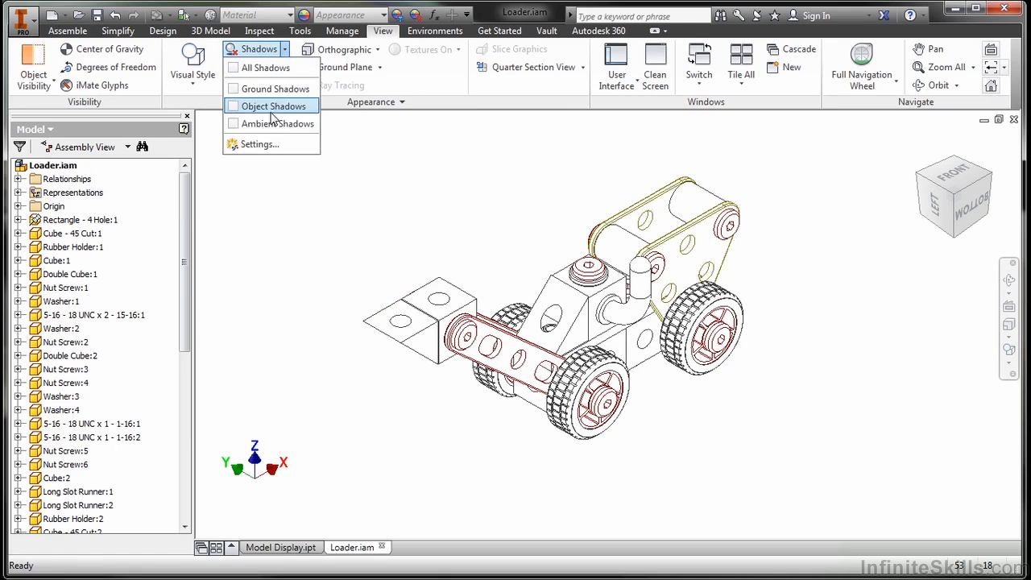
pyautogui.click(250, 125)
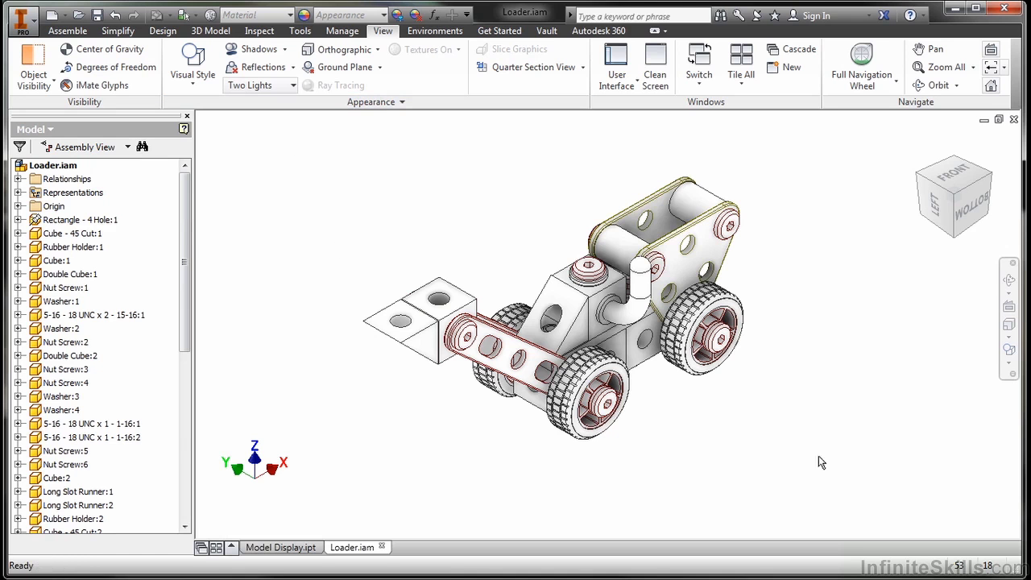
pyautogui.click(1009, 363)
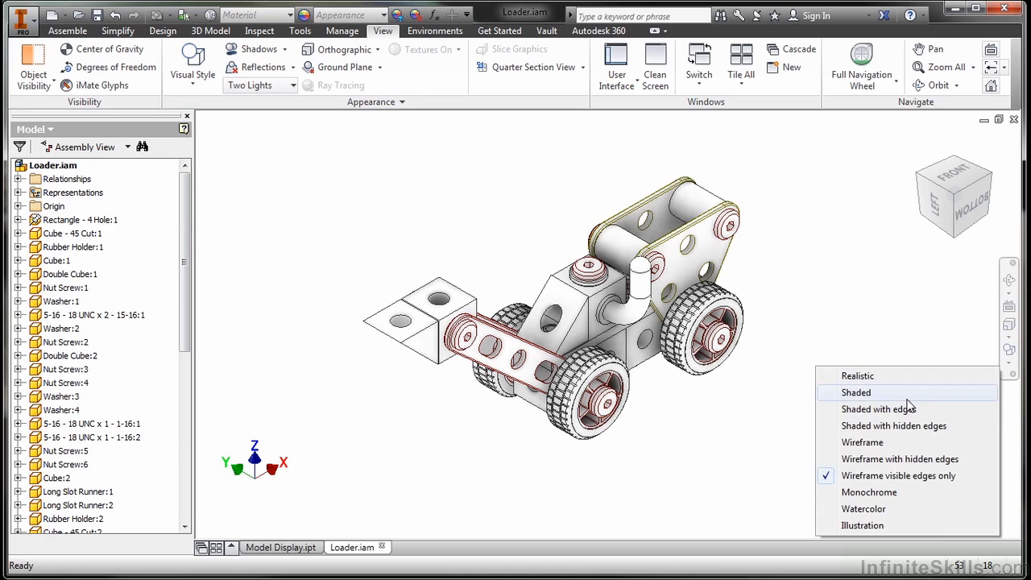
pyautogui.click(894, 393)
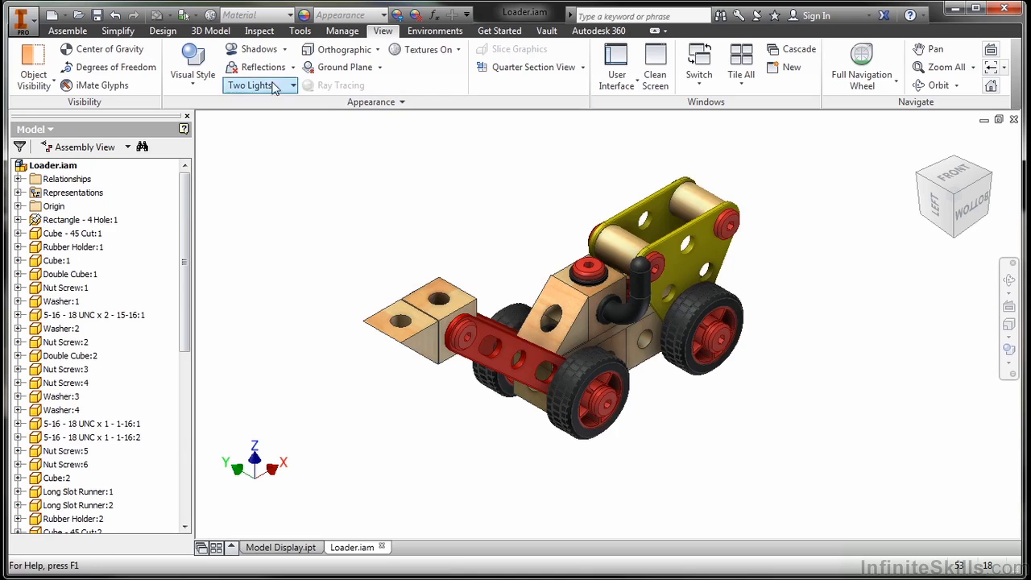
pyautogui.click(285, 49)
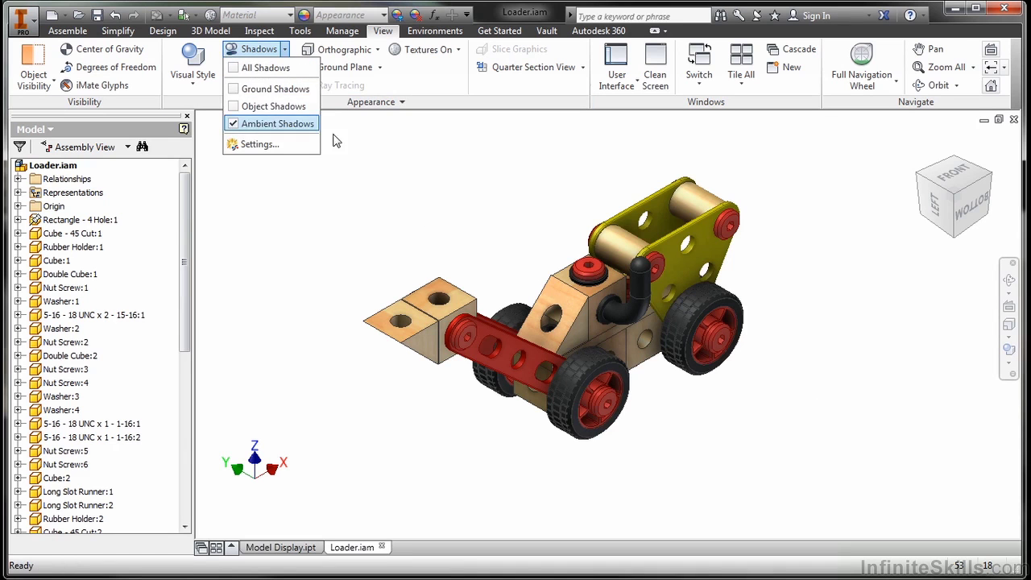
pyautogui.click(407, 191)
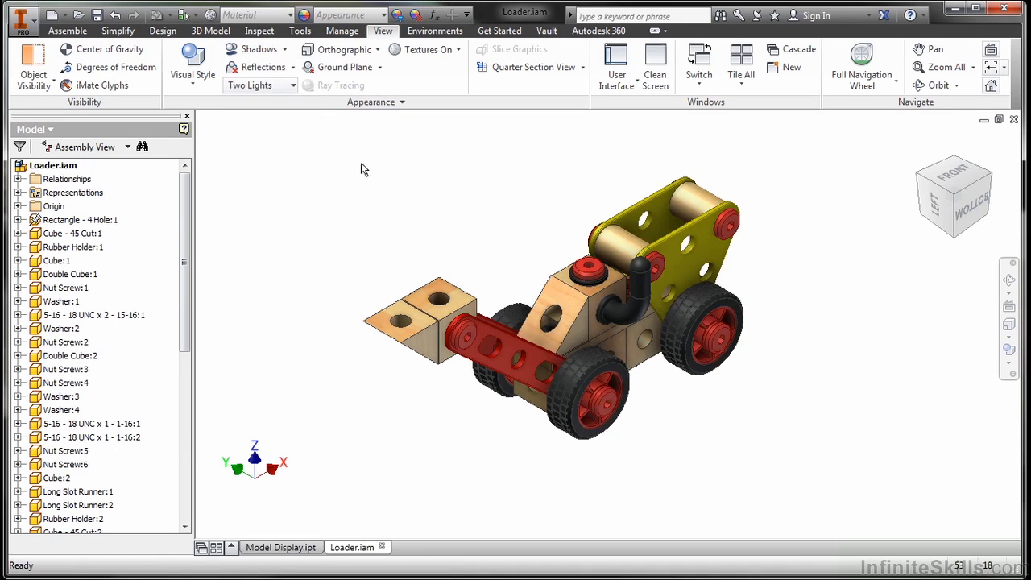
# - Turn on Ground Plane and Reflections, then orbit via ViewCube corners to see the reflection
pyautogui.click(378, 67)
pyautogui.click(314, 86)
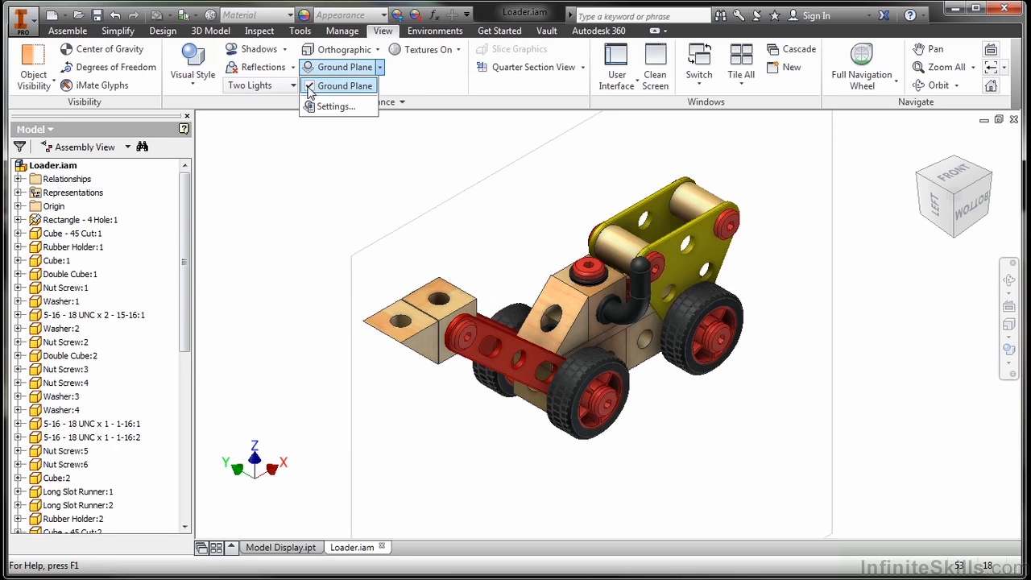
pyautogui.click(293, 68)
pyautogui.click(294, 71)
pyautogui.click(293, 67)
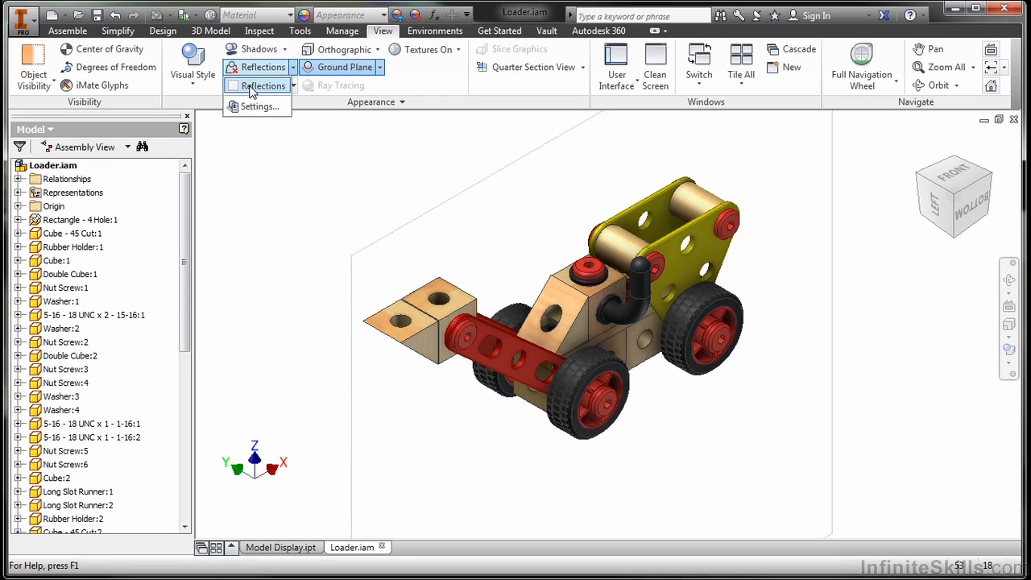
pyautogui.click(256, 85)
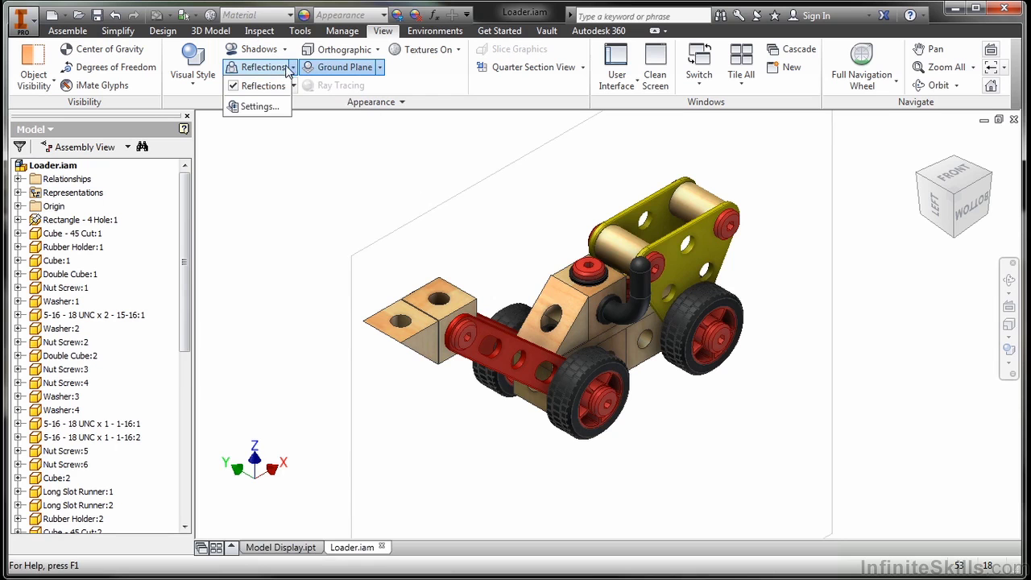
pyautogui.click(323, 206)
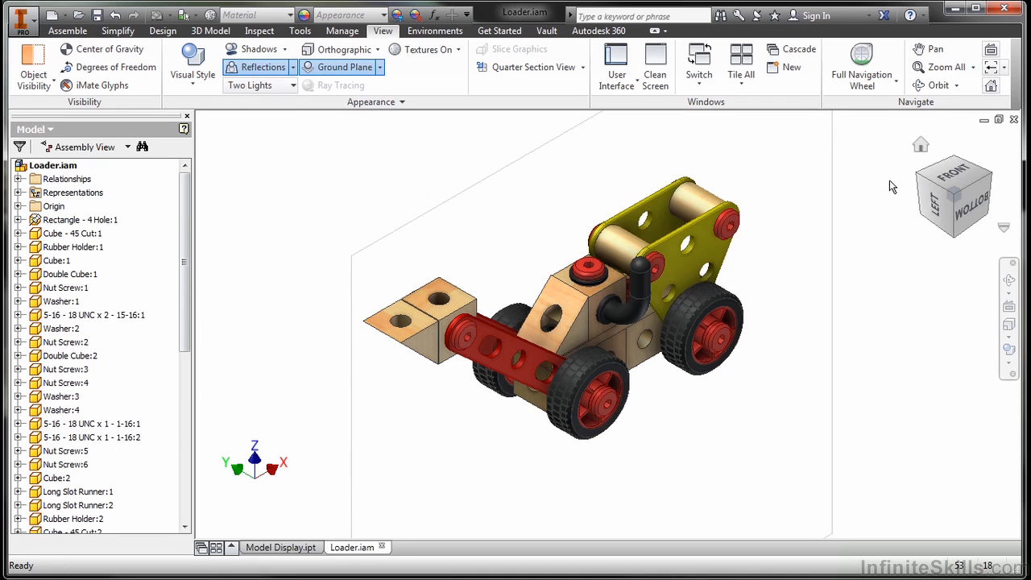
pyautogui.click(922, 181)
pyautogui.click(921, 182)
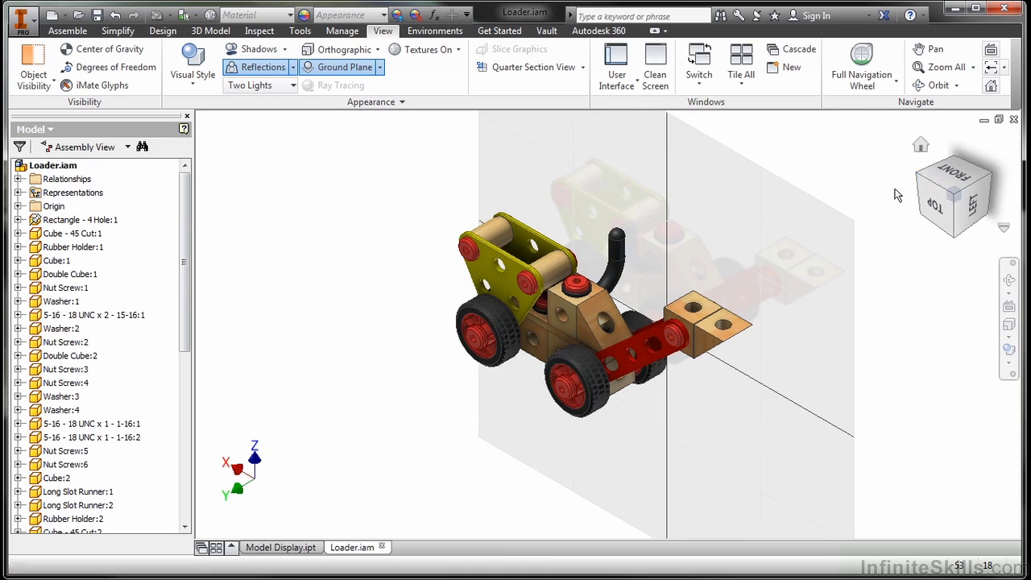
pyautogui.click(954, 187)
# - Set the ViewCube Front view as Top, then return to the Home view and pan the loader
pyautogui.click(955, 187)
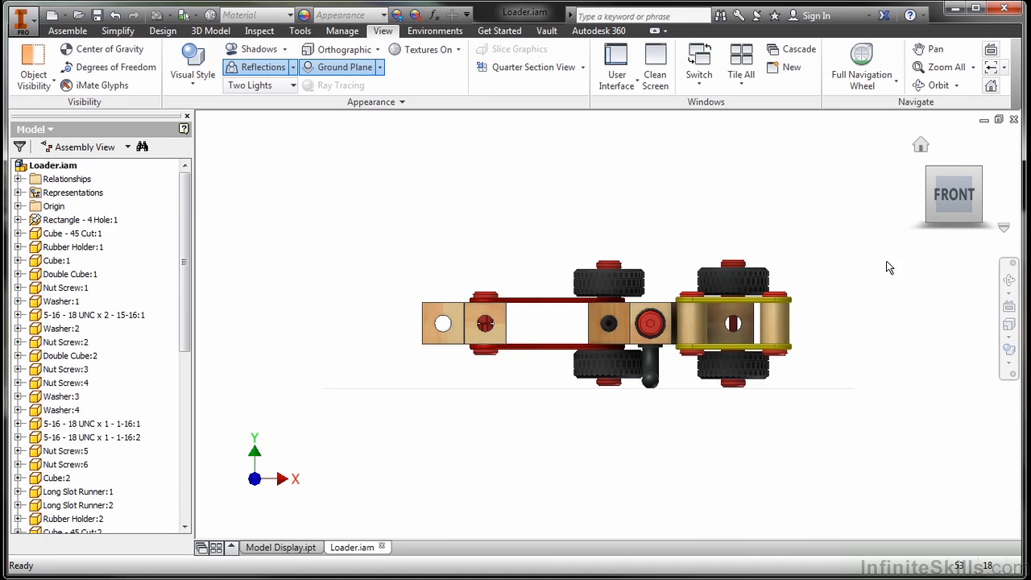
pyautogui.moveTo(956, 201)
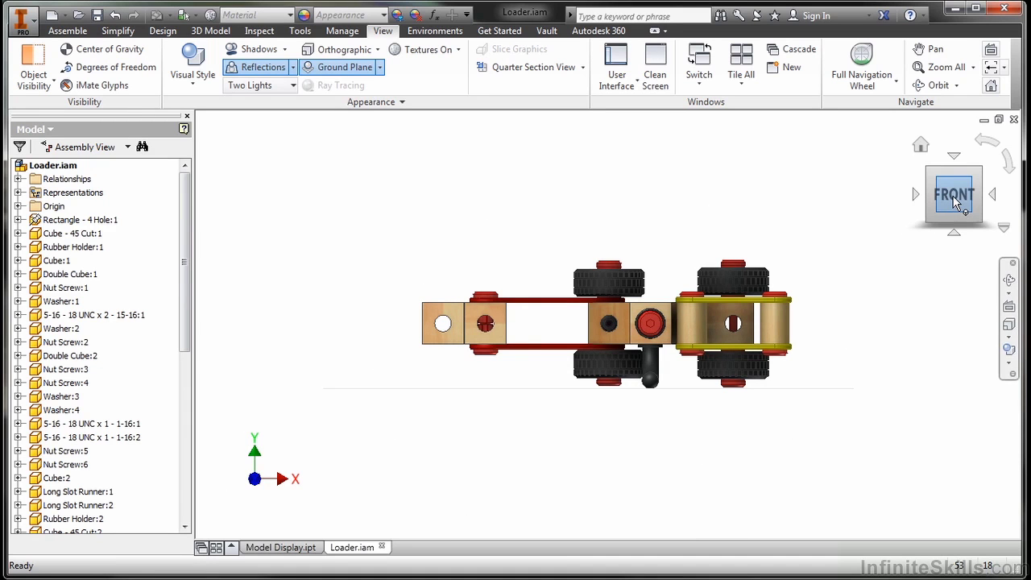
pyautogui.rightClick(956, 202)
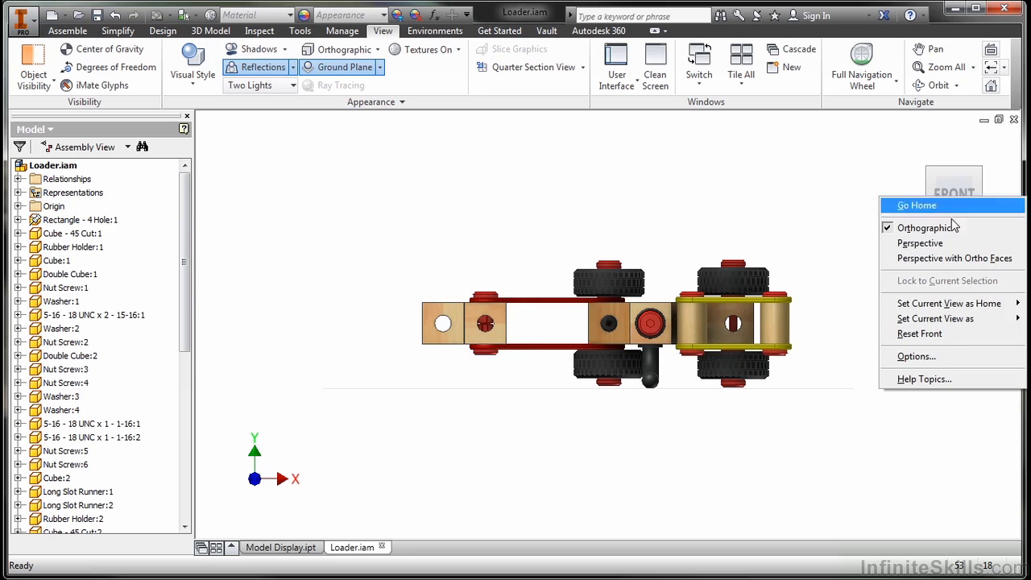
pyautogui.moveTo(934, 318)
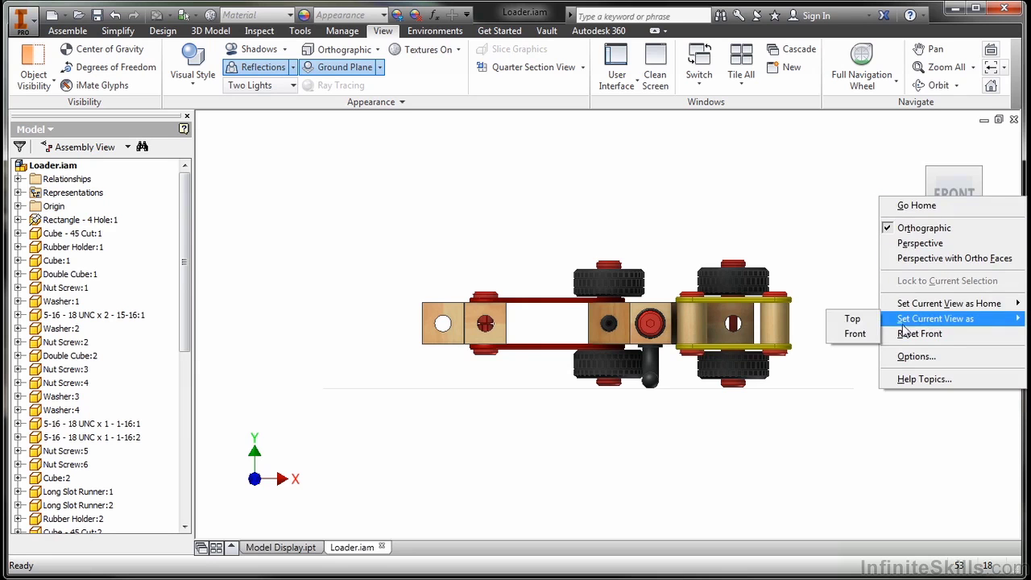
pyautogui.click(852, 320)
pyautogui.click(928, 220)
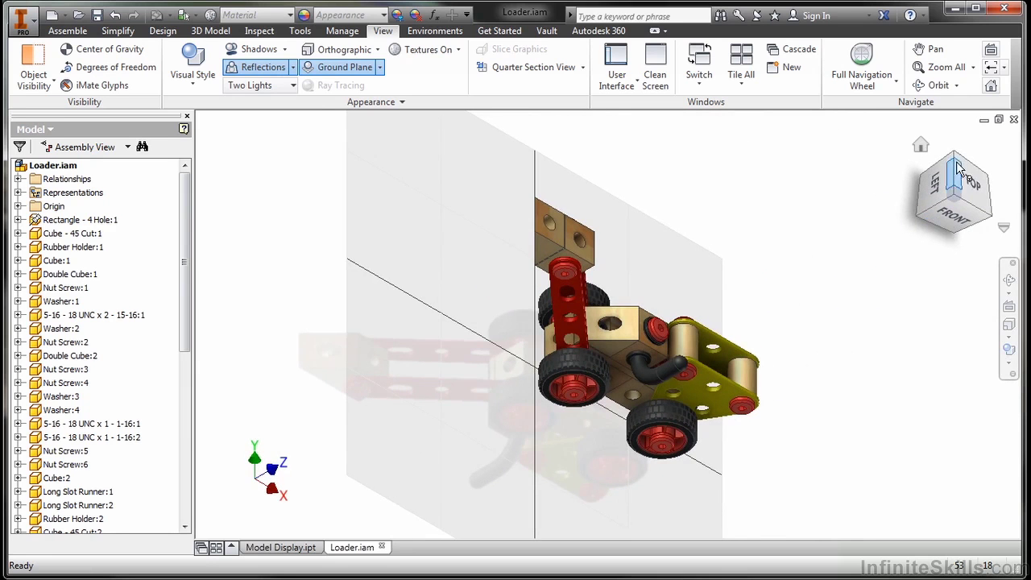
pyautogui.click(920, 146)
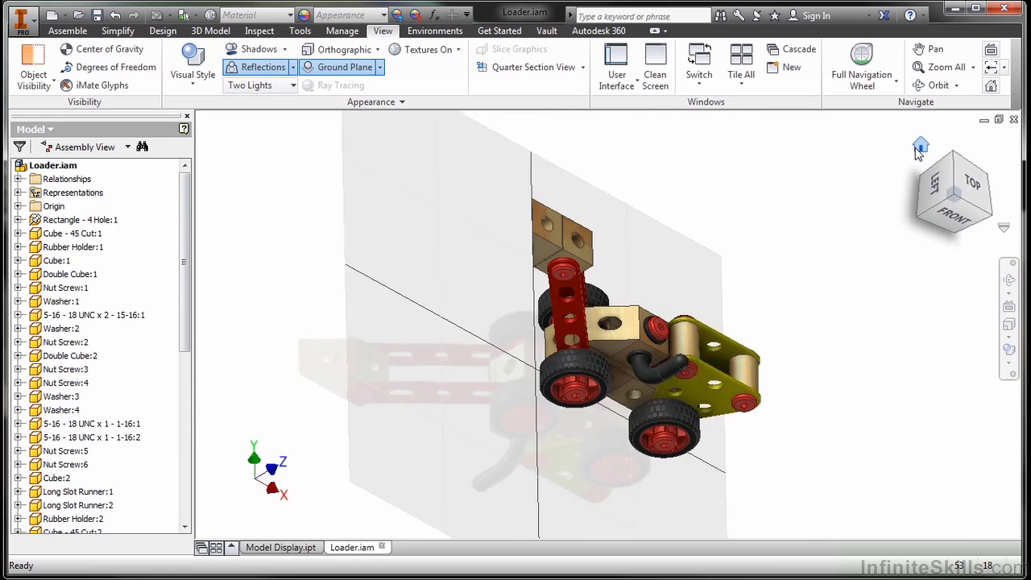
pyautogui.moveTo(743, 393); pyautogui.dragTo(652, 328, button='middle')
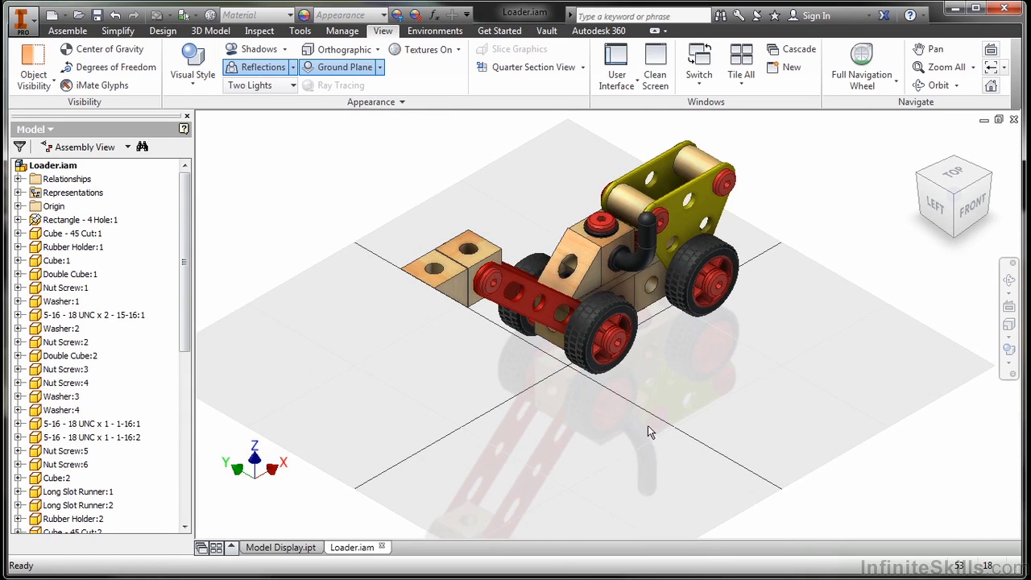
# - Turn off the Ground Plane and Reflections, leaving textures on
pyautogui.click(294, 67)
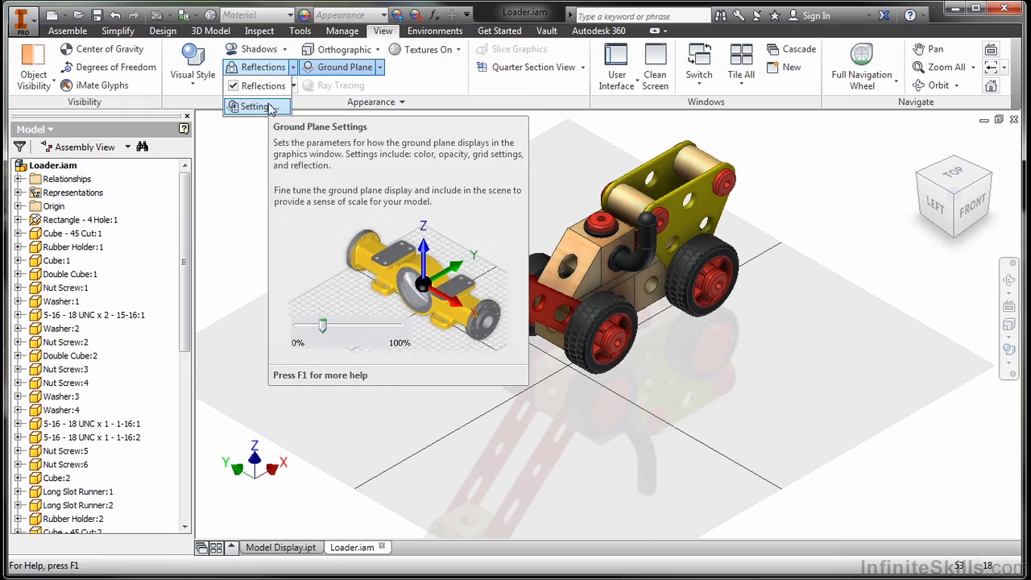
pyautogui.click(250, 155)
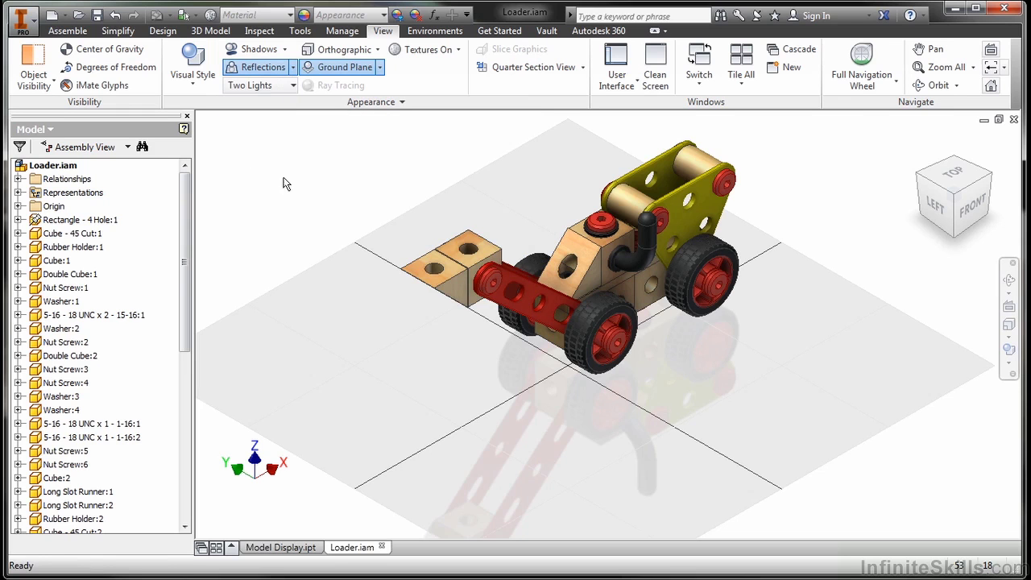
pyautogui.click(379, 67)
pyautogui.click(314, 86)
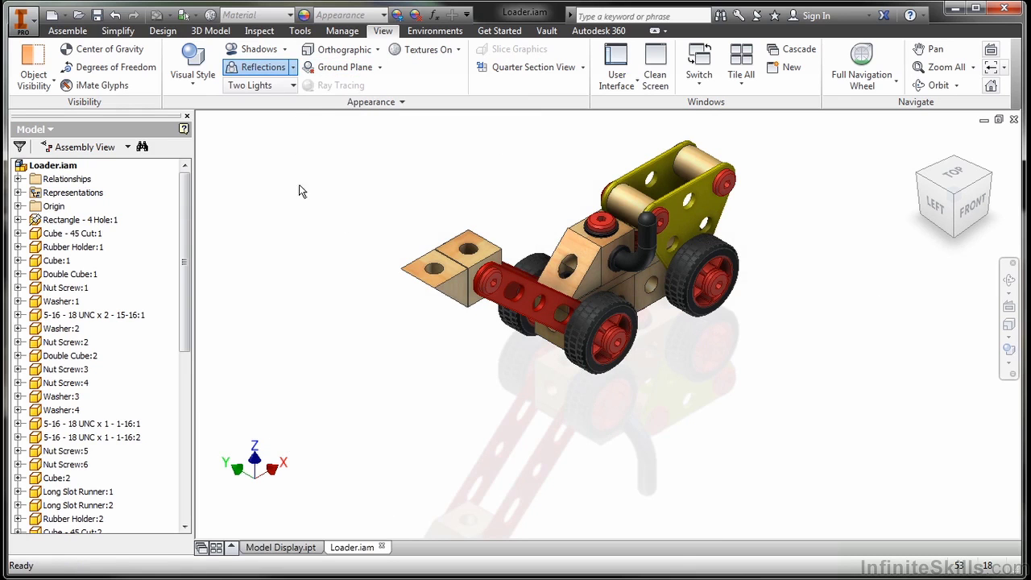
pyautogui.click(294, 67)
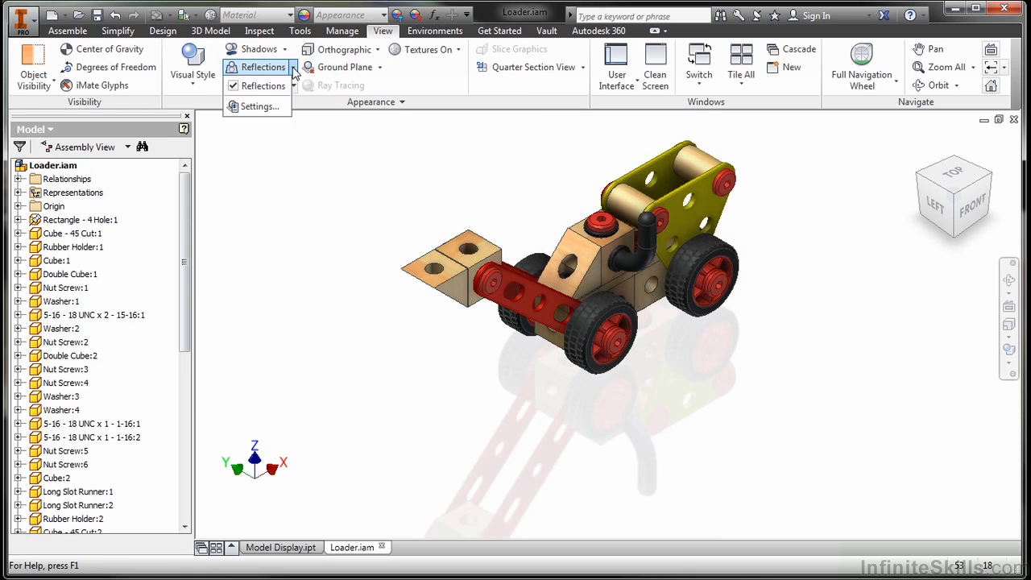
pyautogui.click(241, 85)
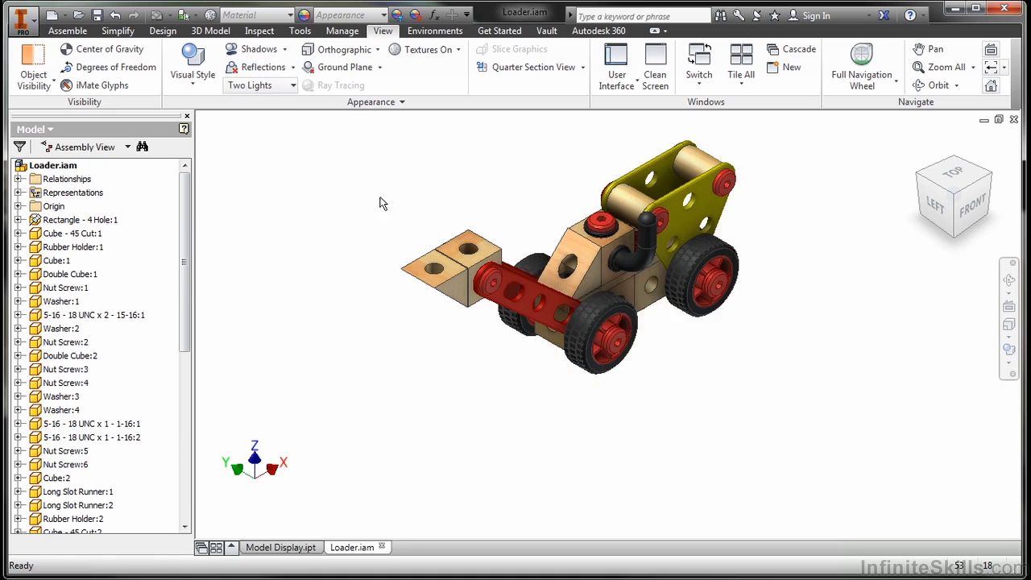
pyautogui.click(430, 51)
pyautogui.click(435, 73)
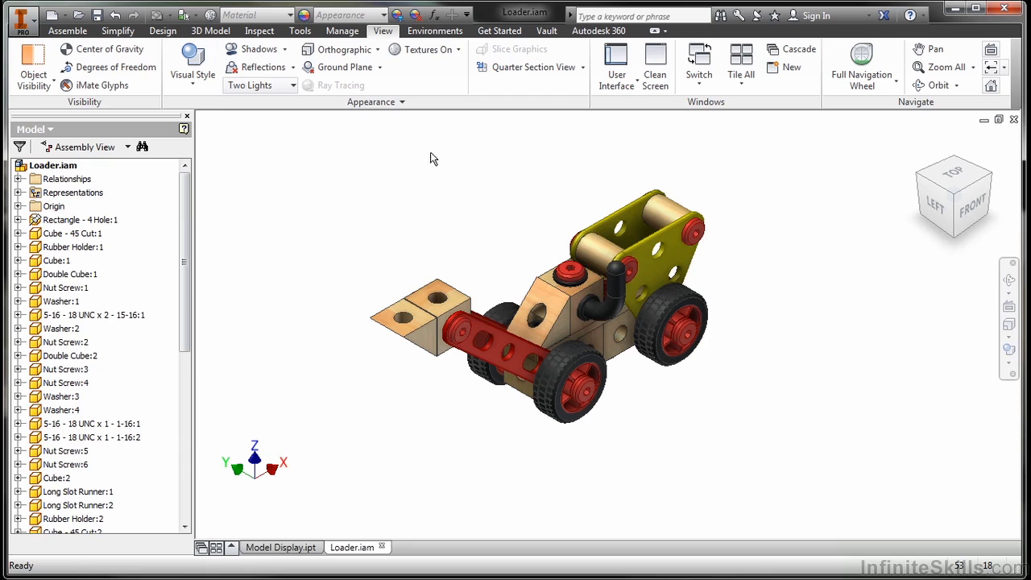
# - Apply the Empty Lab lighting style, then orbit and zoom to inspect the lab scene
pyautogui.click(292, 87)
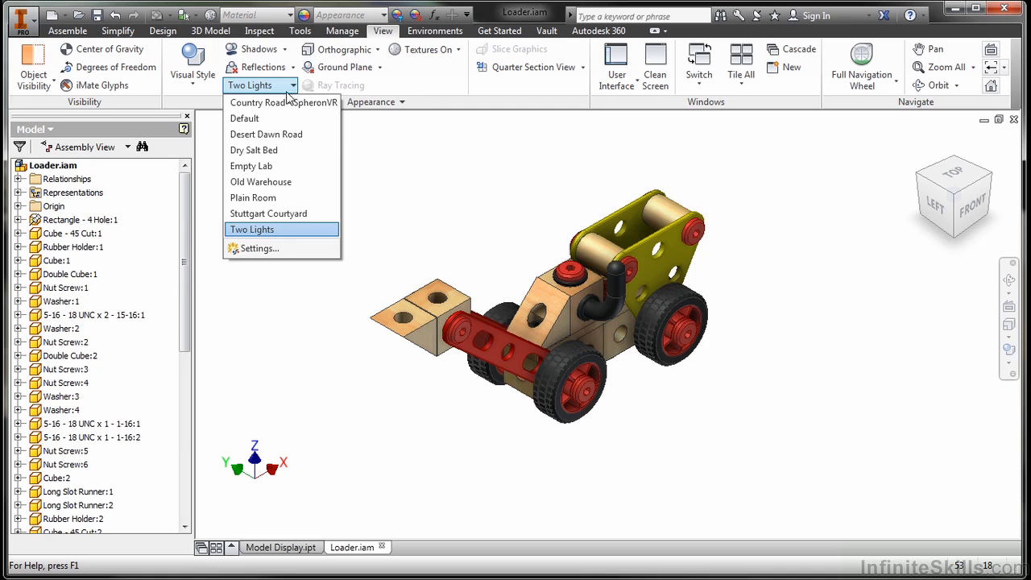
pyautogui.click(282, 171)
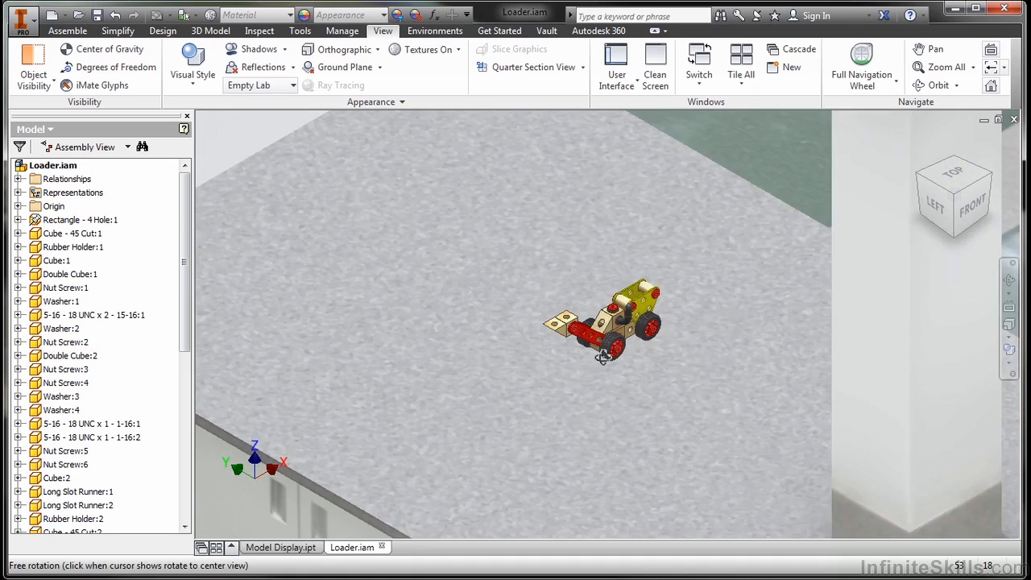
pyautogui.keyDown('shift'); pyautogui.moveTo(635, 326); pyautogui.dragTo(680, 371, button='middle'); pyautogui.keyUp('shift')
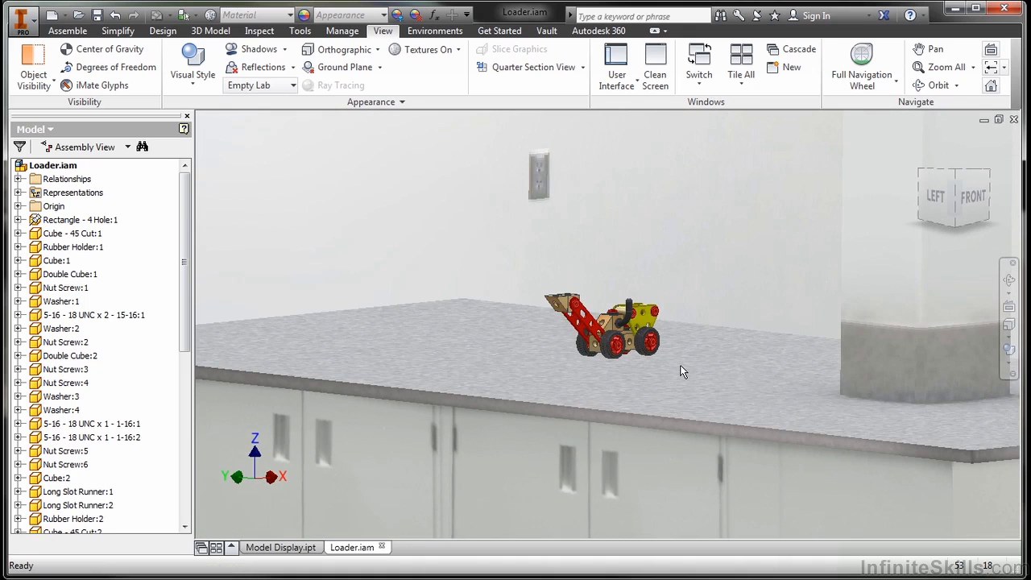
pyautogui.scroll(3, 680, 371)
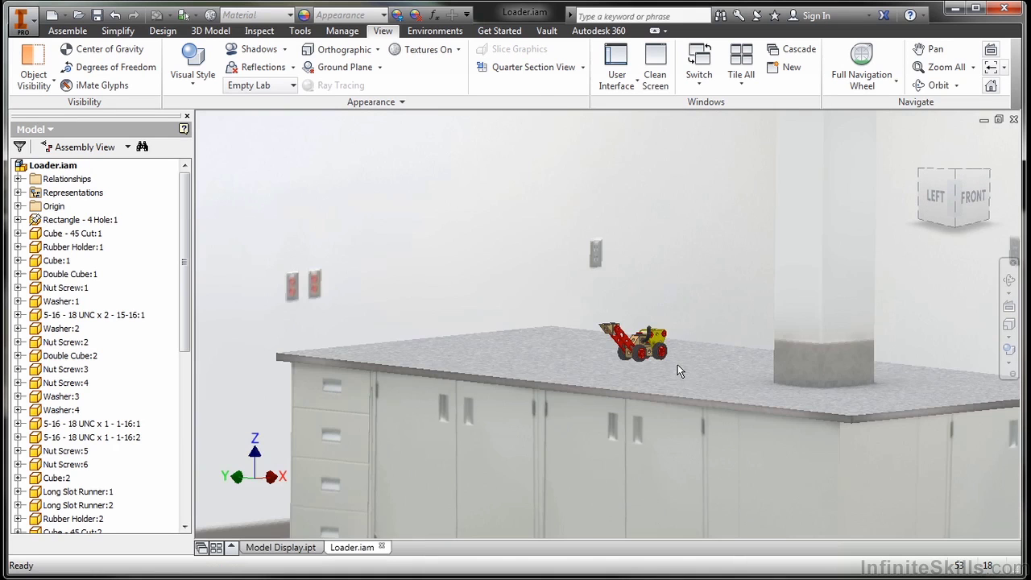
pyautogui.scroll(3, 668, 386)
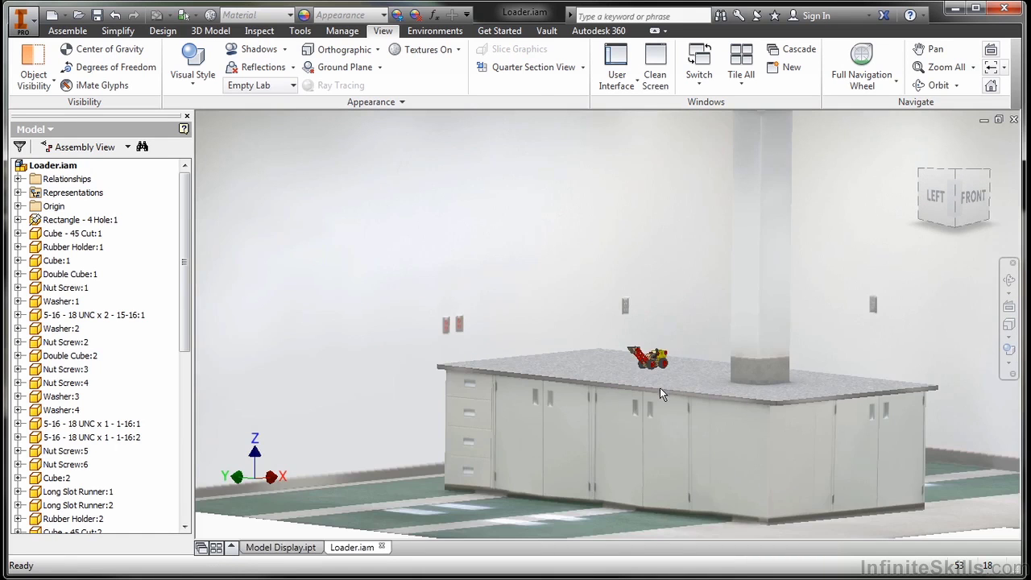
pyautogui.keyDown('shift'); pyautogui.moveTo(660, 387); pyautogui.dragTo(672, 357, button='middle'); pyautogui.keyUp('shift')
pyautogui.scroll(3, 672, 357)
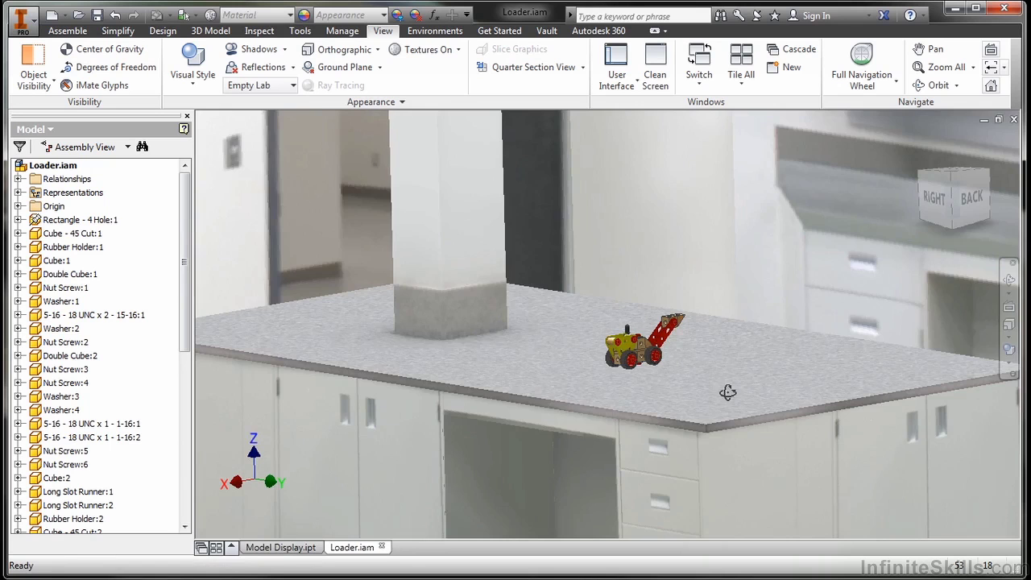
pyautogui.keyDown('shift'); pyautogui.moveTo(728, 392); pyautogui.dragTo(731, 399, button='middle'); pyautogui.keyUp('shift')
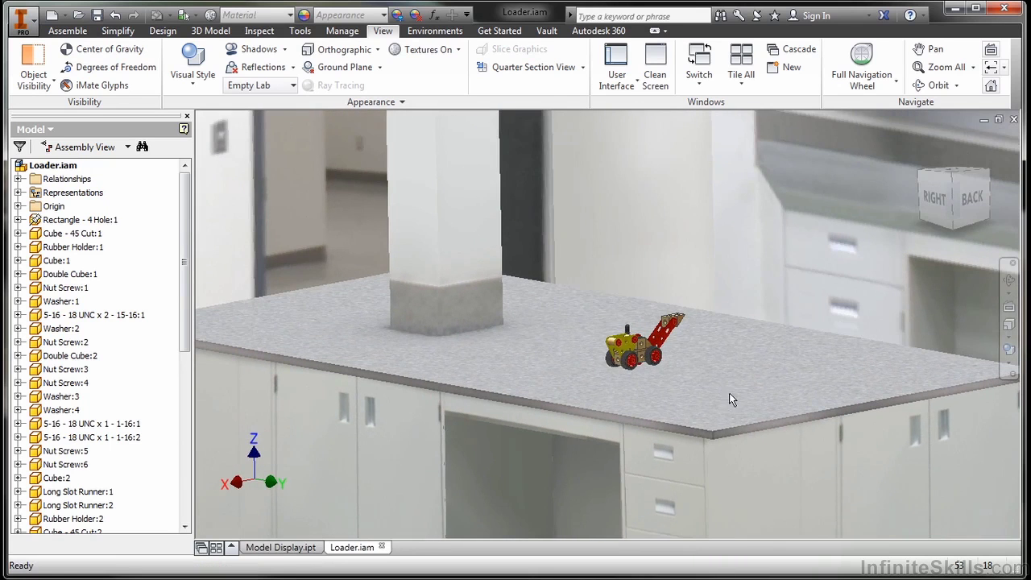
pyautogui.scroll(3, 701, 358)
pyautogui.keyDown('shift'); pyautogui.moveTo(691, 430); pyautogui.dragTo(922, 402, button='middle'); pyautogui.keyUp('shift')
# - Switch to Perspective projection, preview the Realistic visual style, then return to Shaded
pyautogui.click(1011, 347)
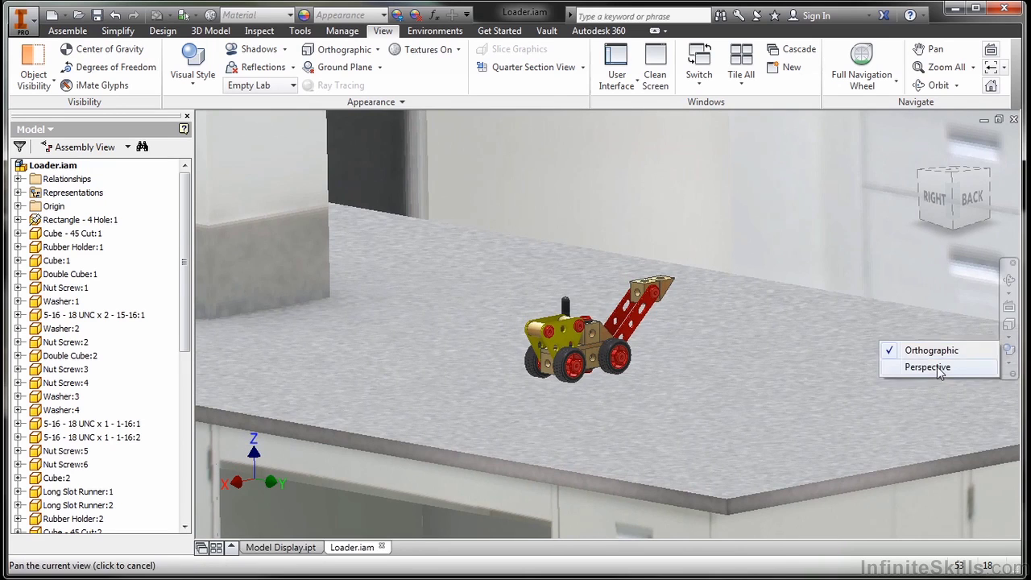
pyautogui.click(927, 367)
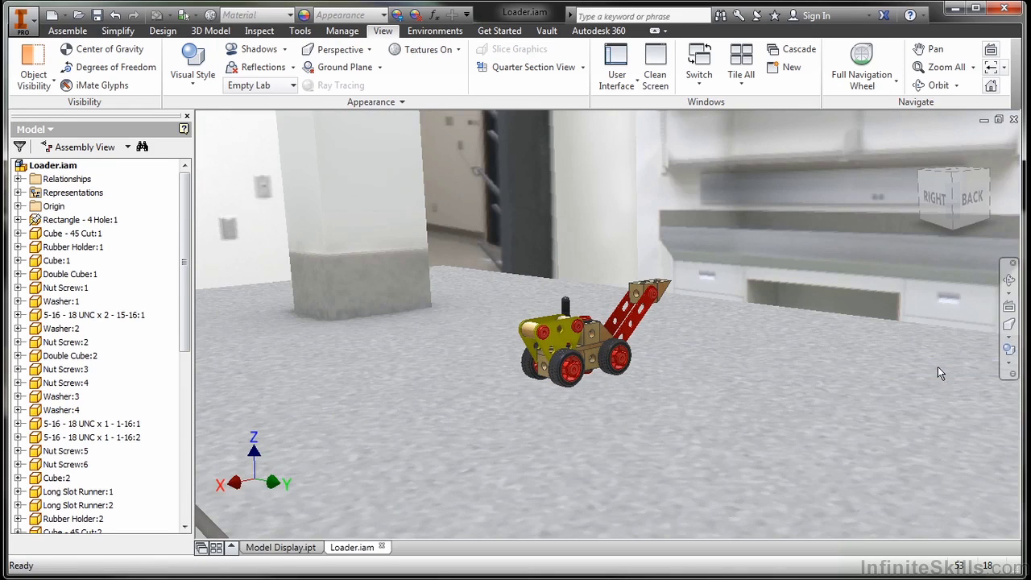
pyautogui.click(1009, 362)
pyautogui.click(893, 377)
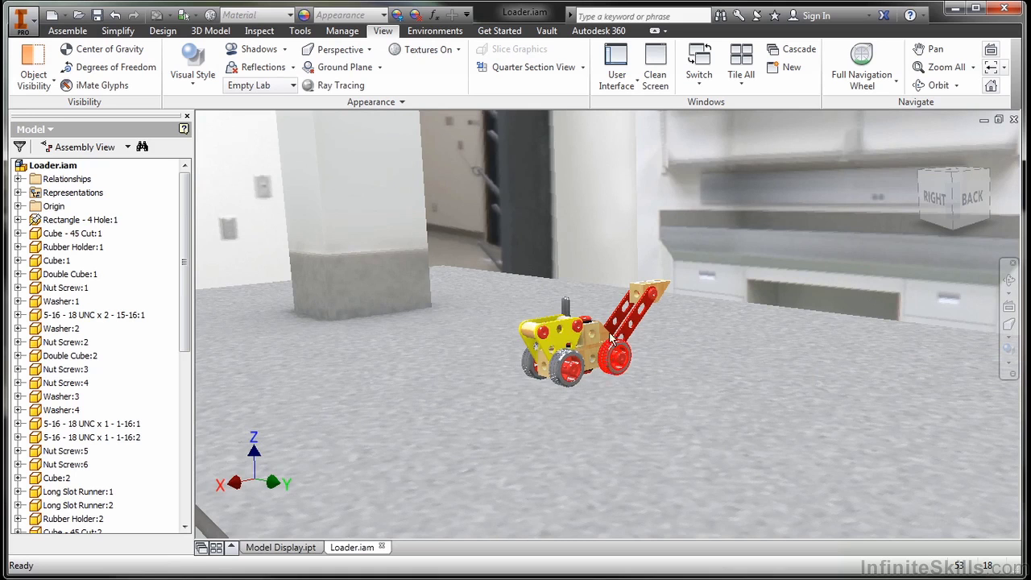
pyautogui.click(1009, 361)
pyautogui.click(863, 393)
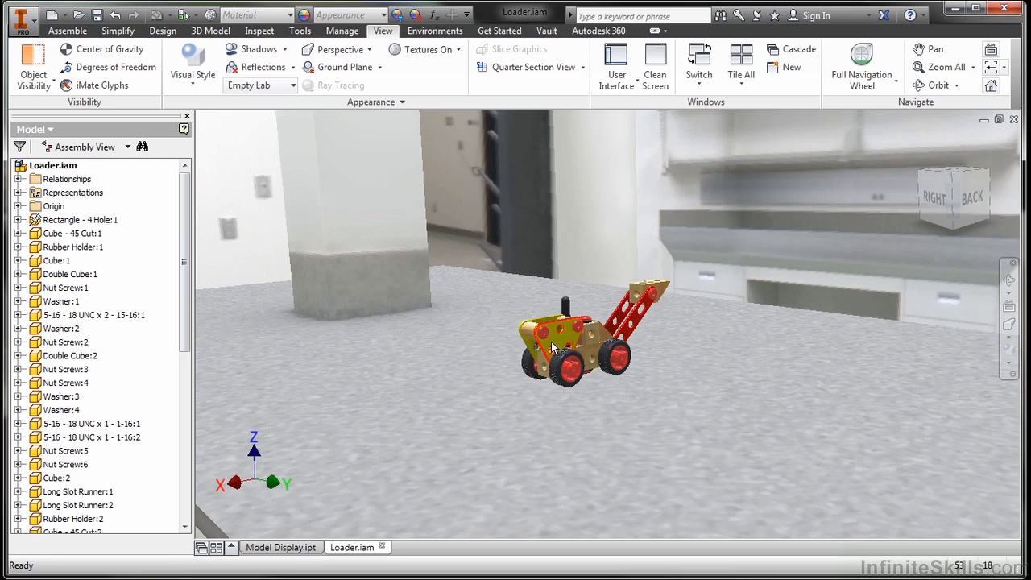
pyautogui.scroll(3, 594, 365)
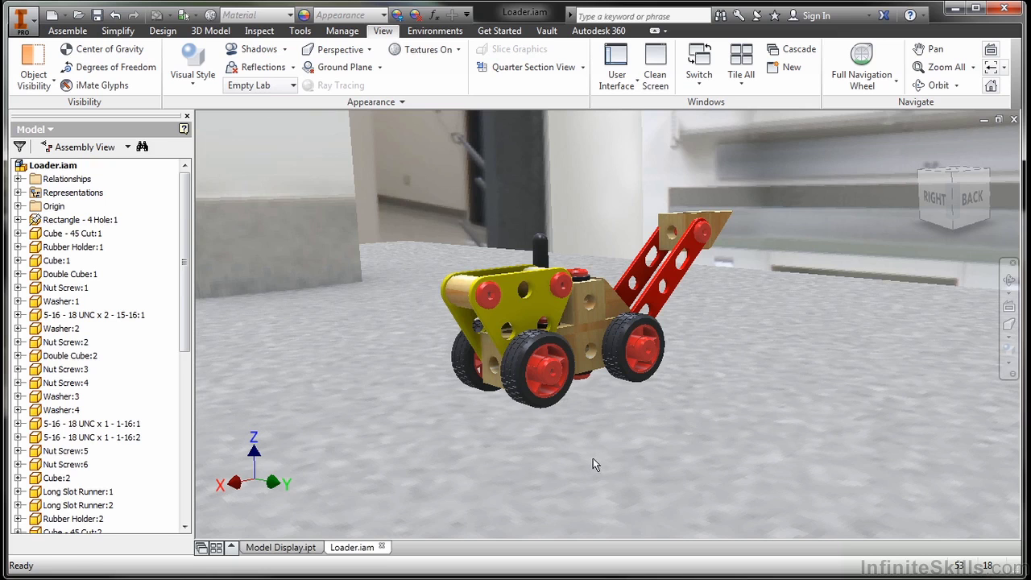
pyautogui.click(292, 86)
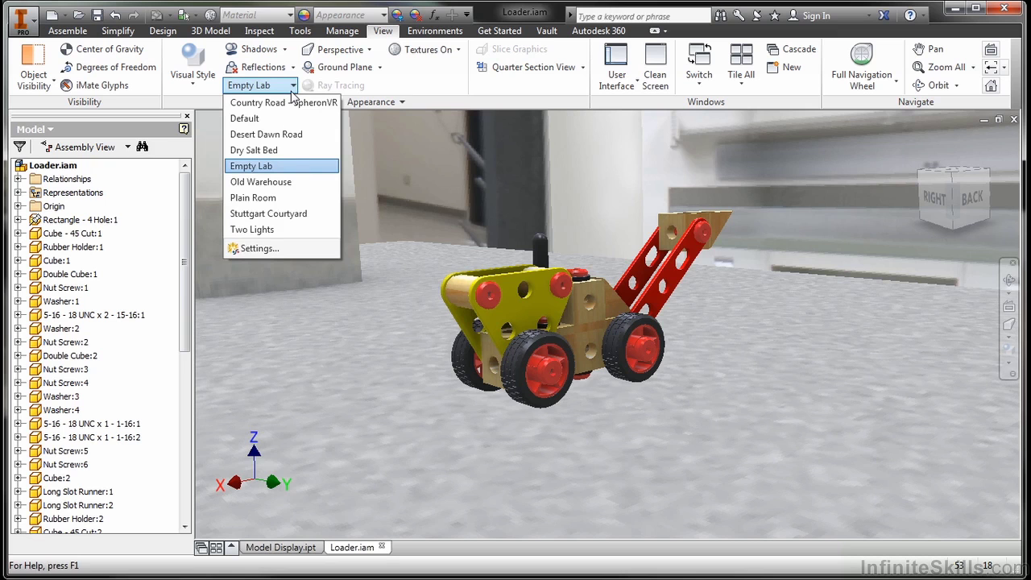
# - Apply the Old Warehouse lighting style and orbit and zoom around the loader
pyautogui.click(266, 182)
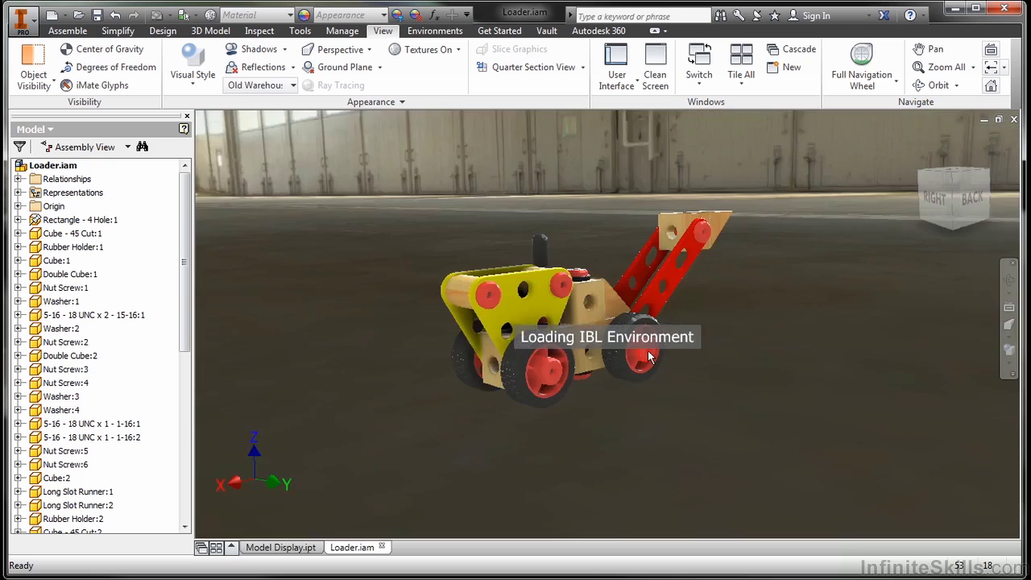
pyautogui.scroll(-5, 637, 361)
pyautogui.keyDown('shift'); pyautogui.moveTo(611, 382); pyautogui.dragTo(730, 358, button='middle'); pyautogui.keyUp('shift')
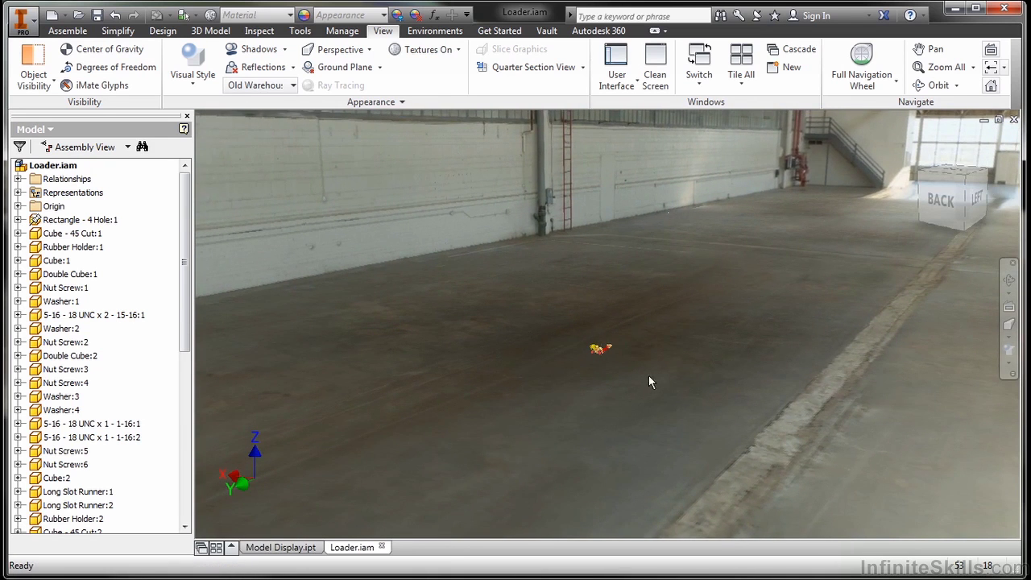
pyautogui.press('Home')
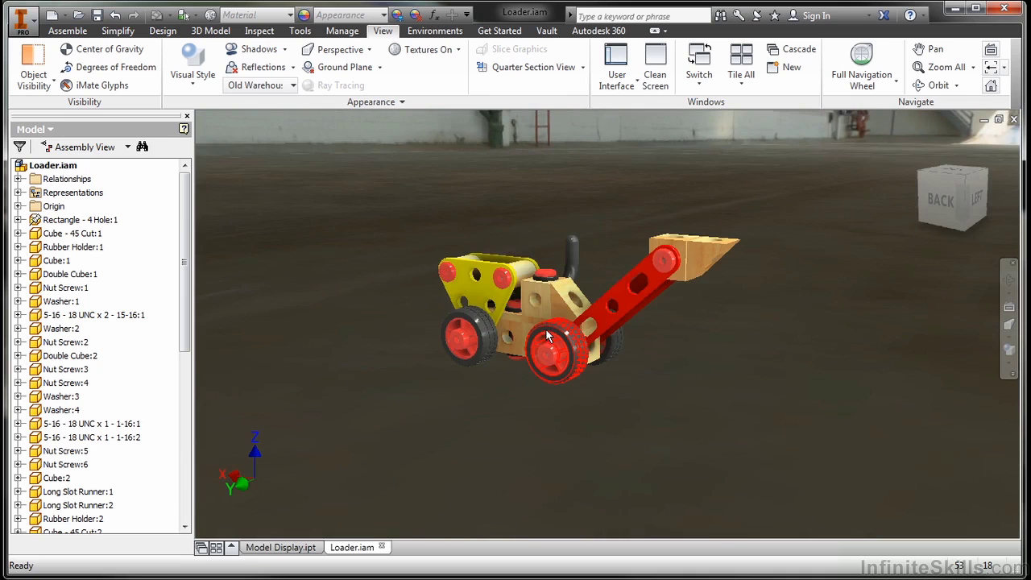
pyautogui.keyDown('shift'); pyautogui.moveTo(568, 375); pyautogui.dragTo(663, 392, button='middle'); pyautogui.keyUp('shift')
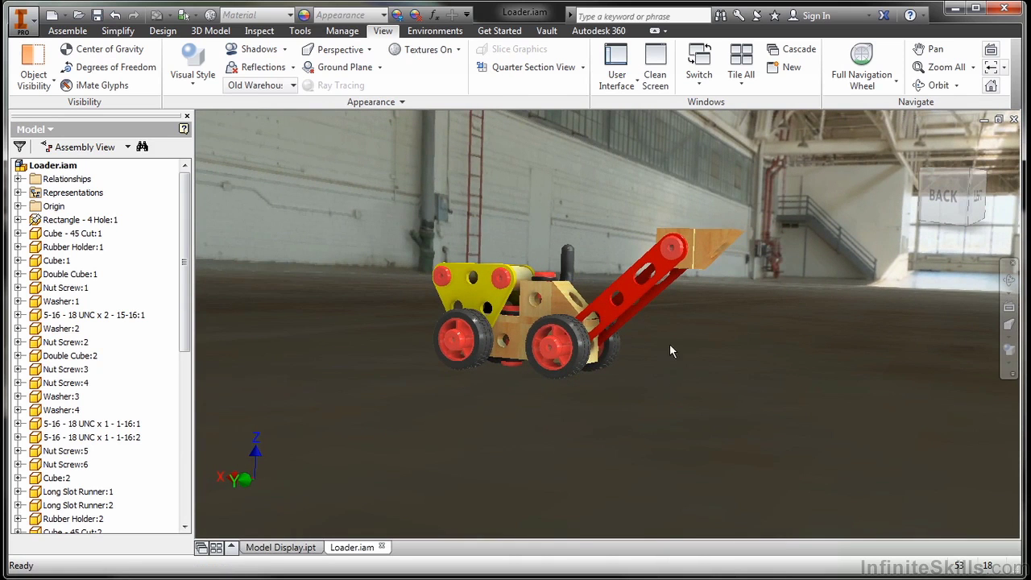
pyautogui.keyDown('shift'); pyautogui.moveTo(669, 350); pyautogui.dragTo(660, 355, button='middle'); pyautogui.keyUp('shift')
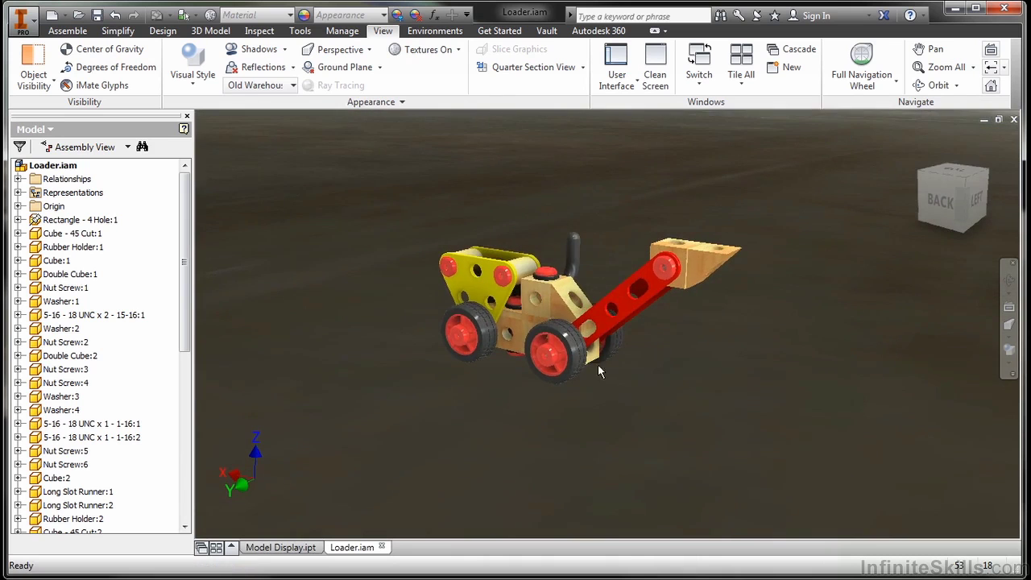
pyautogui.scroll(5, 568, 365)
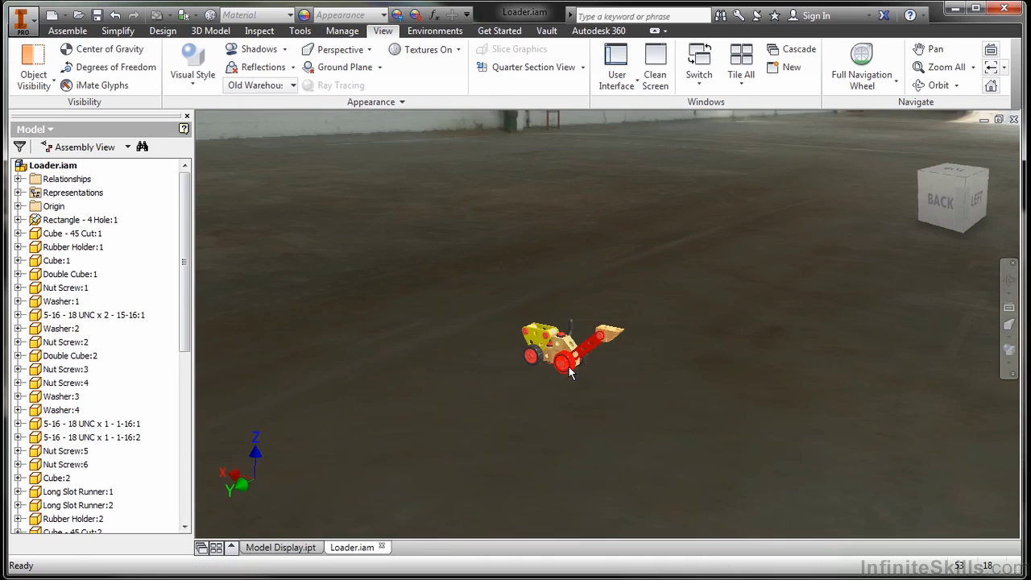
# - Switch the lighting style to Plain Room and orbit the loader to another side
pyautogui.click(292, 90)
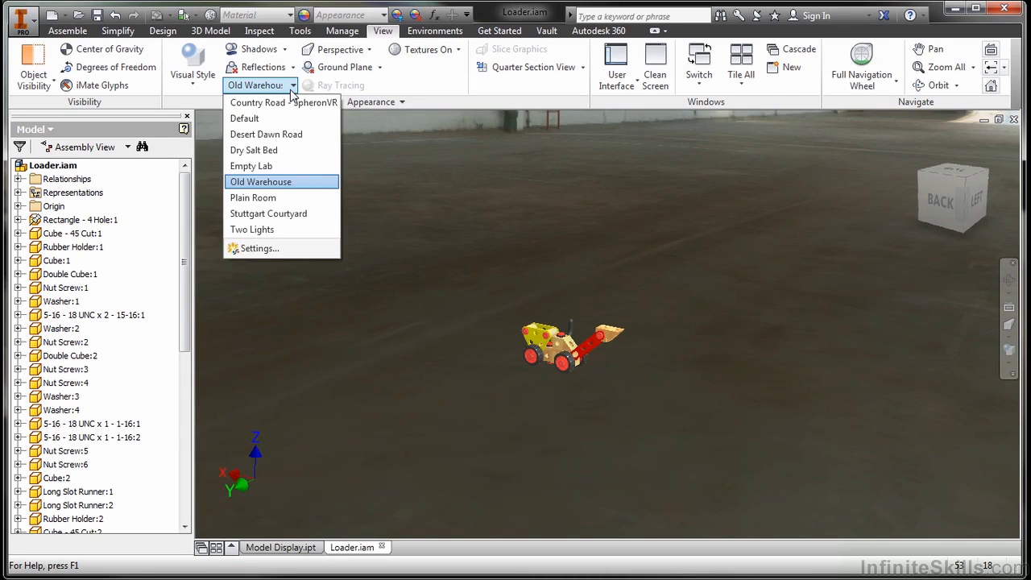
pyautogui.click(256, 198)
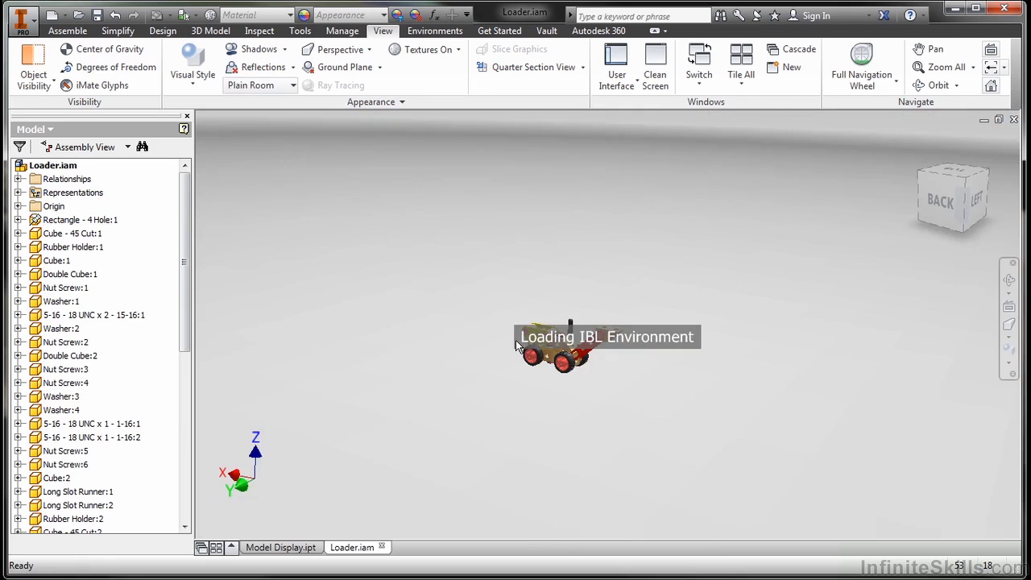
pyautogui.keyDown('shift'); pyautogui.moveTo(563, 364); pyautogui.dragTo(447, 364, button='middle'); pyautogui.keyUp('shift')
pyautogui.scroll(5, 501, 345)
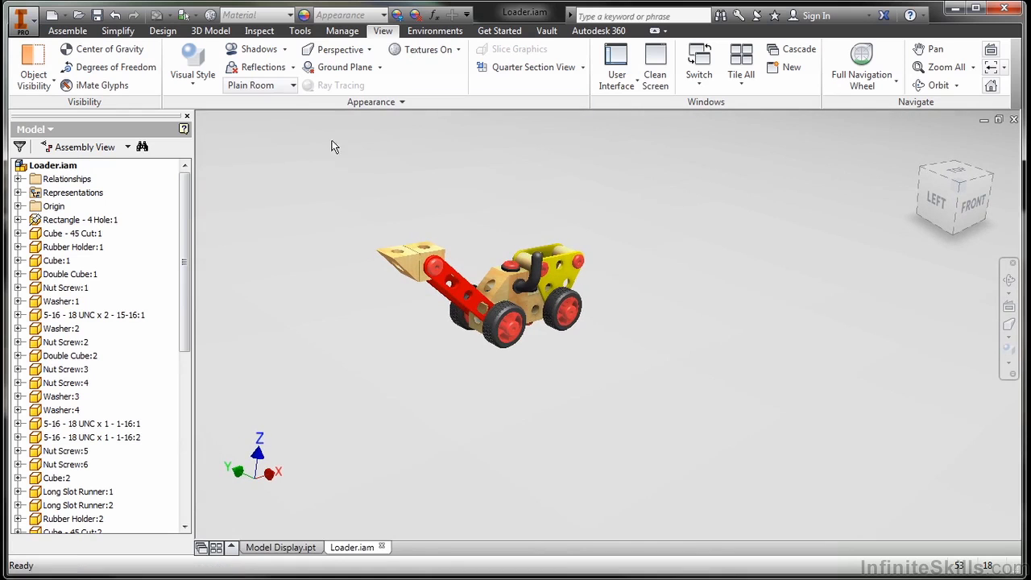
pyautogui.click(266, 85)
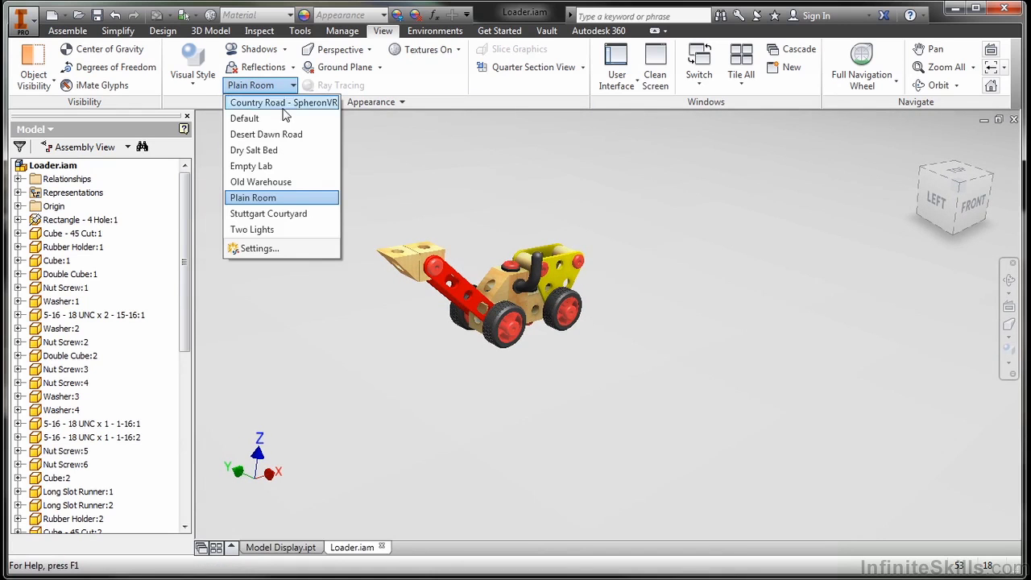
# - Switch the lighting to Two Lights, turn the loader to an isometric view, and pan it left
pyautogui.click(266, 229)
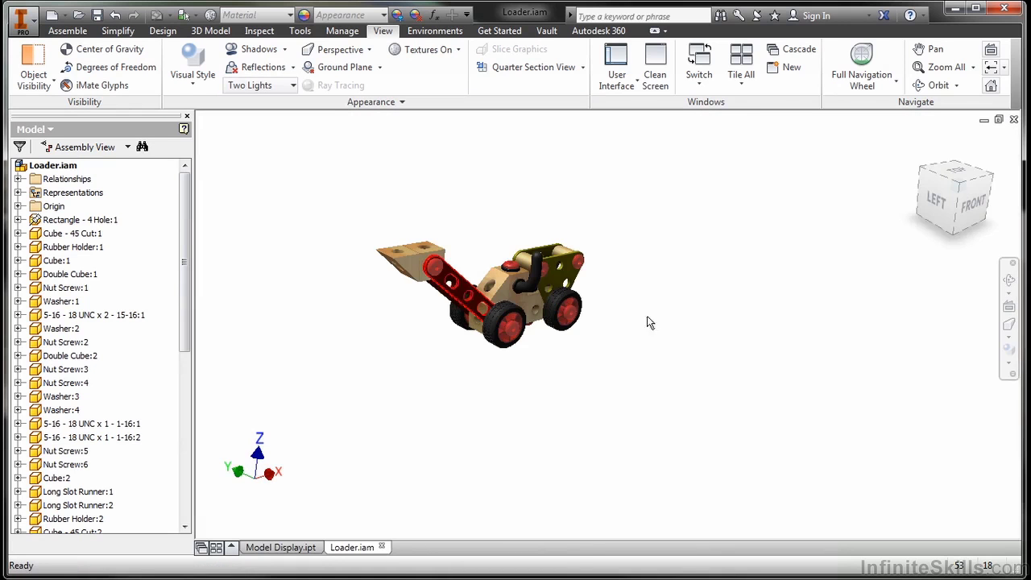
pyautogui.click(957, 187)
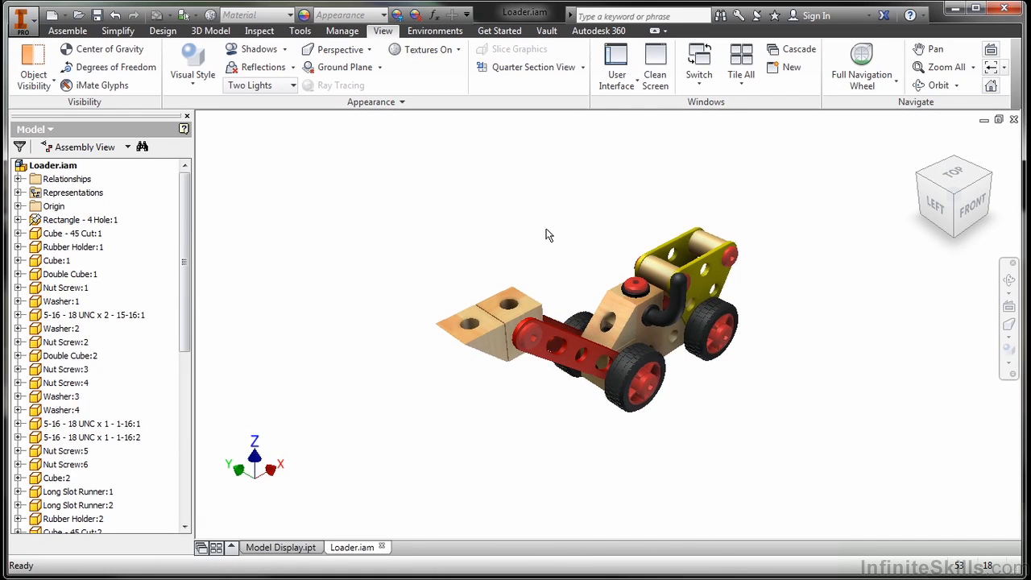
pyautogui.moveTo(547, 234); pyautogui.dragTo(520, 236, button='middle')
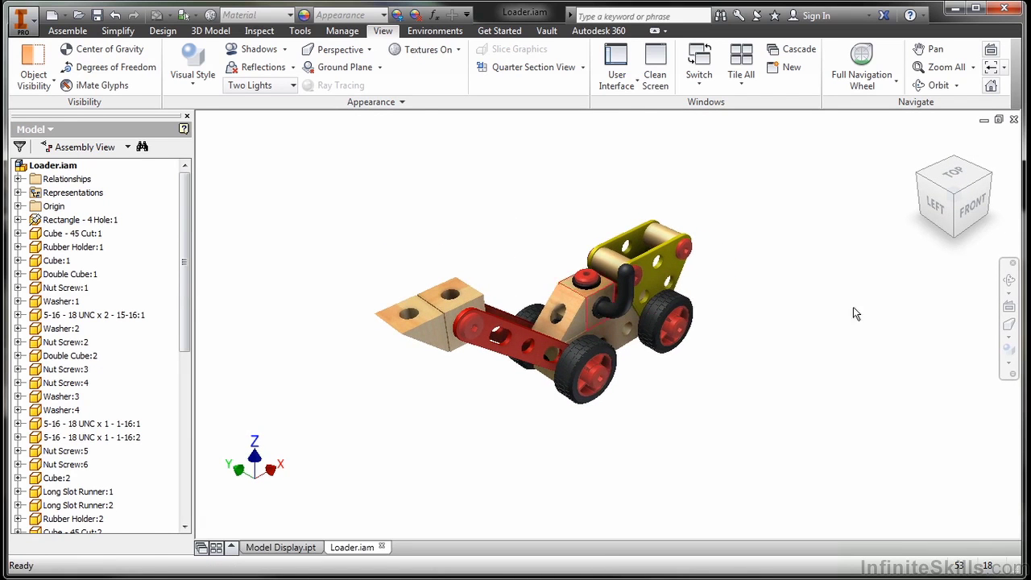
# - Switch the view to orthographic projection and orbit the loader slightly
pyautogui.click(1008, 348)
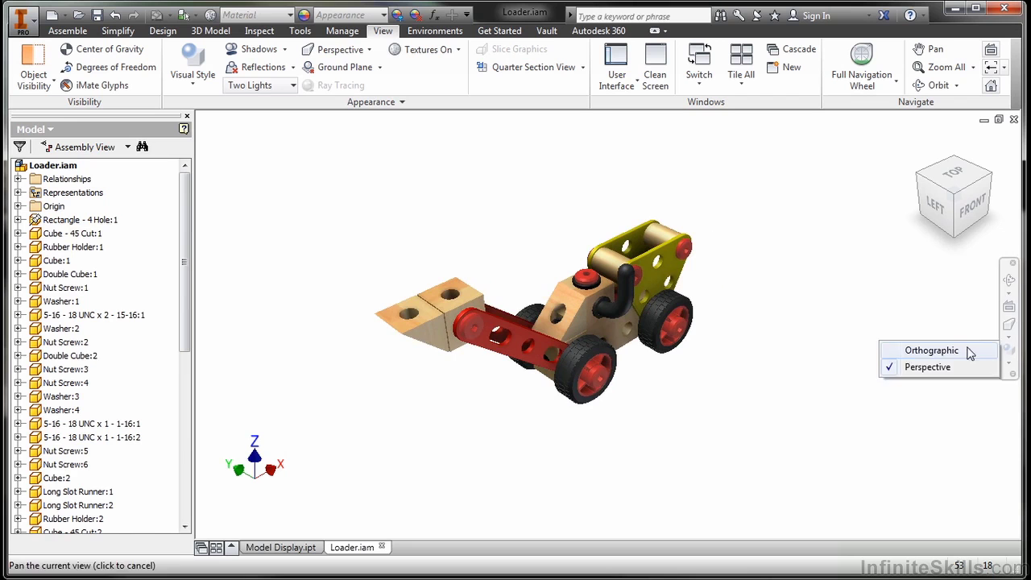
pyautogui.click(966, 350)
pyautogui.press('F4')
pyautogui.moveTo(642, 355); pyautogui.dragTo(651, 352)
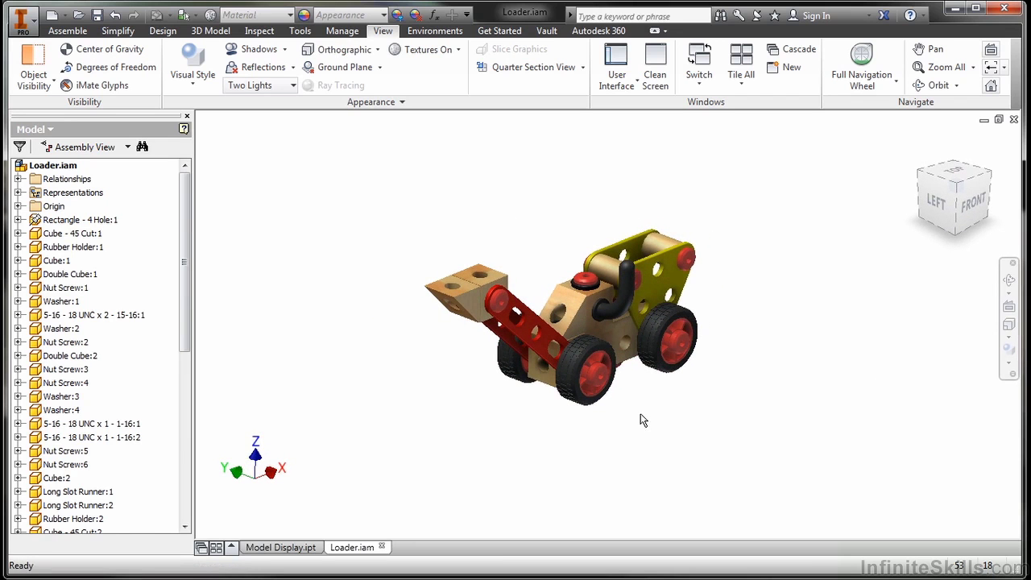
pyautogui.click(1009, 351)
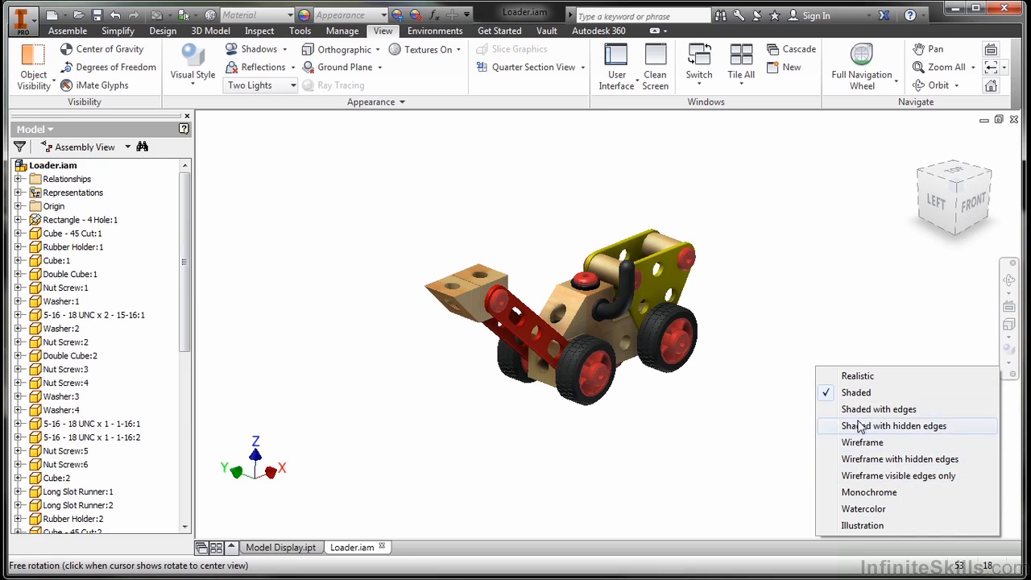
# - Try the Watercolor style, then show the loader with visible edges only and zoom in
pyautogui.click(862, 509)
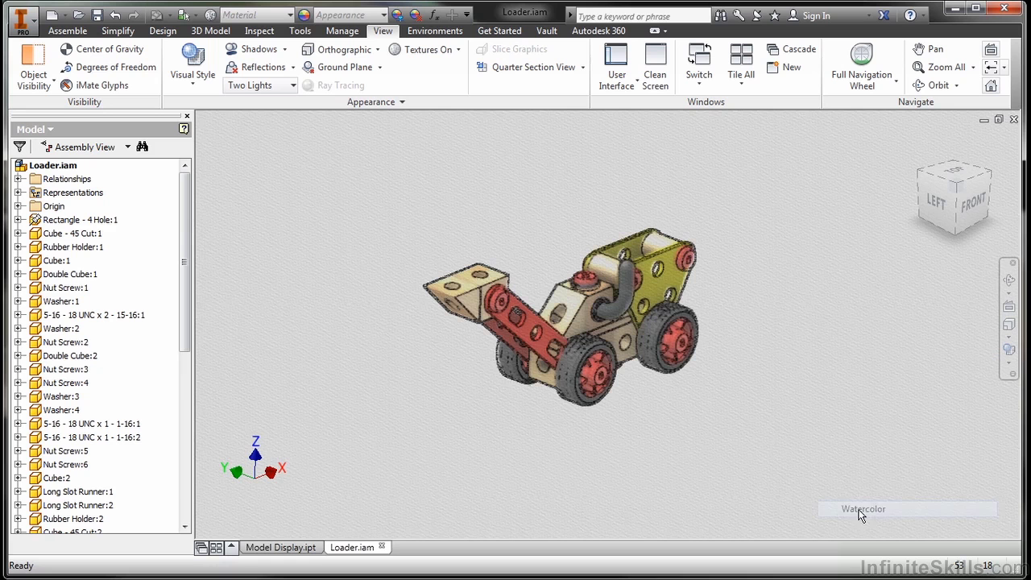
pyautogui.click(1009, 358)
pyautogui.click(878, 477)
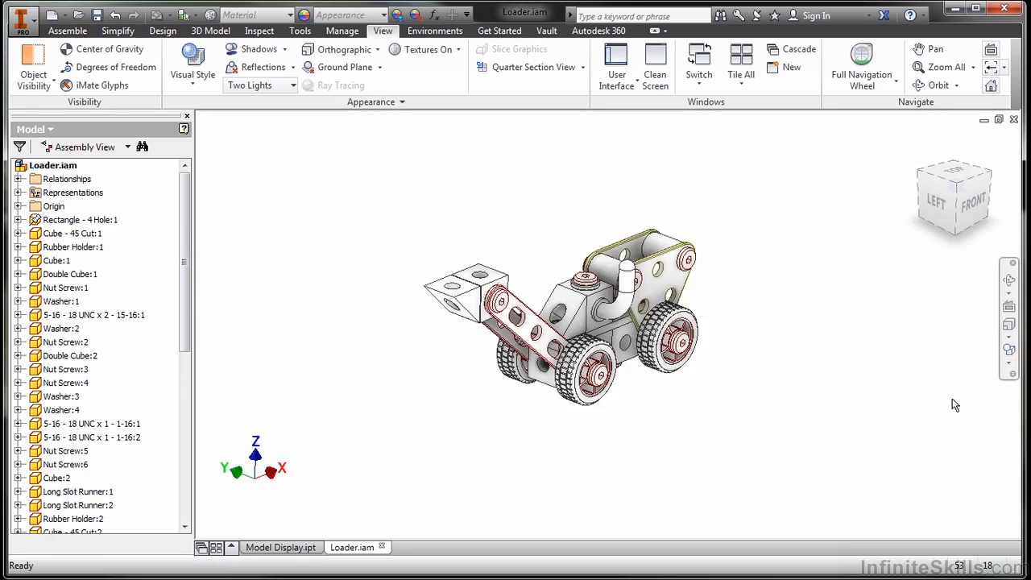
pyautogui.scroll(-5, 613, 338)
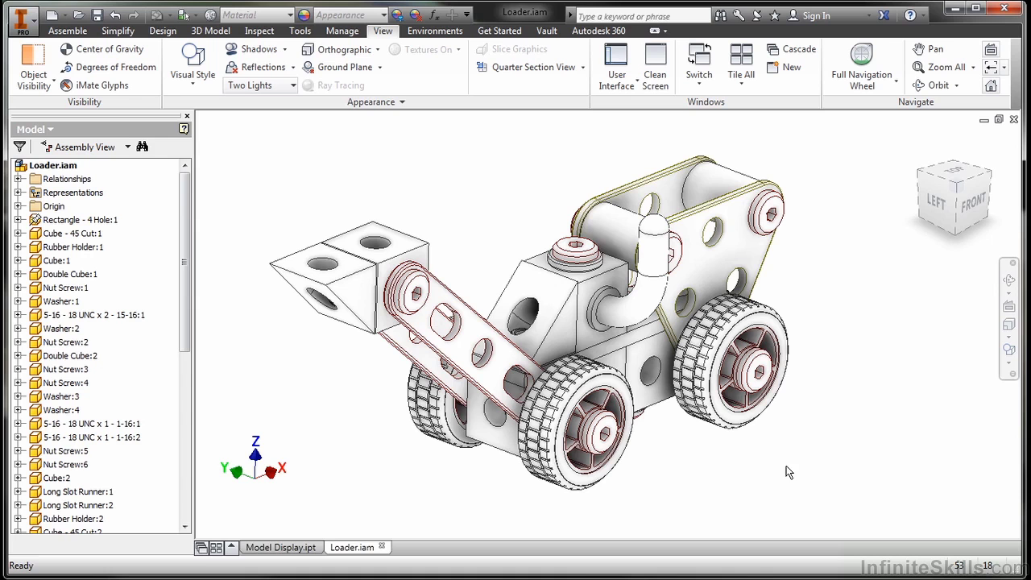
# - Bring the Model Display part to the front and start a Half Section View on it
pyautogui.click(282, 547)
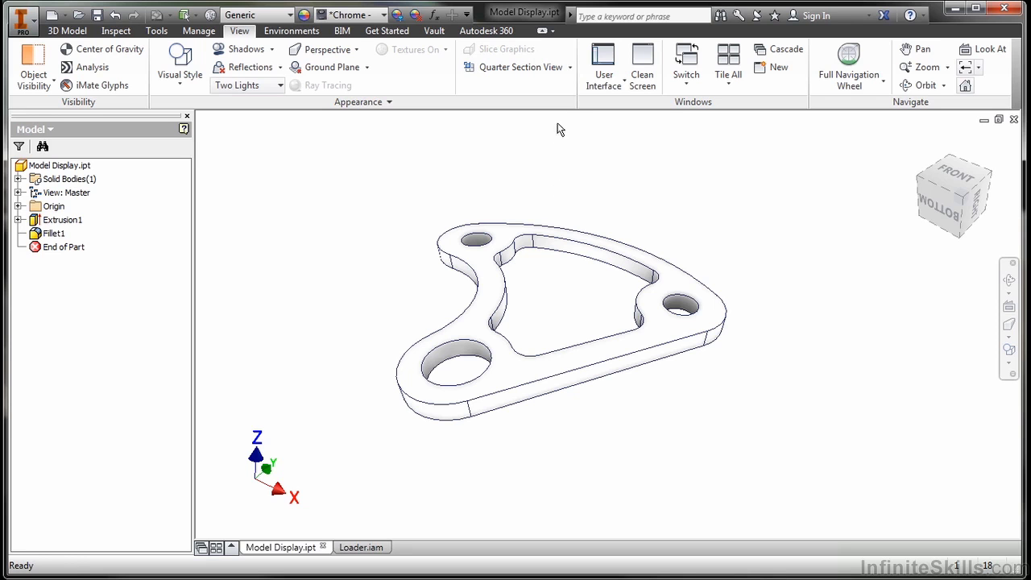
pyautogui.click(569, 68)
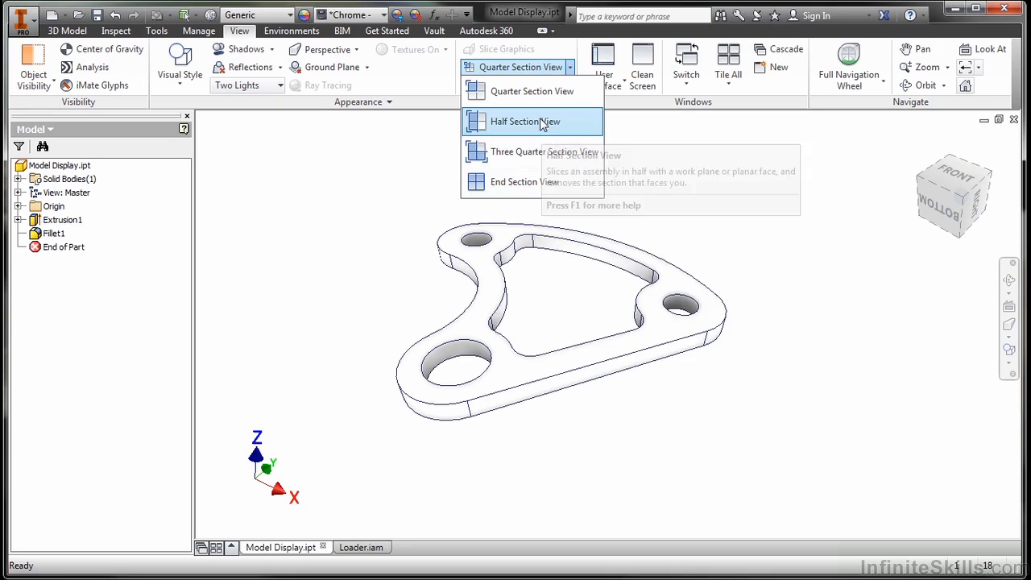
pyautogui.click(504, 121)
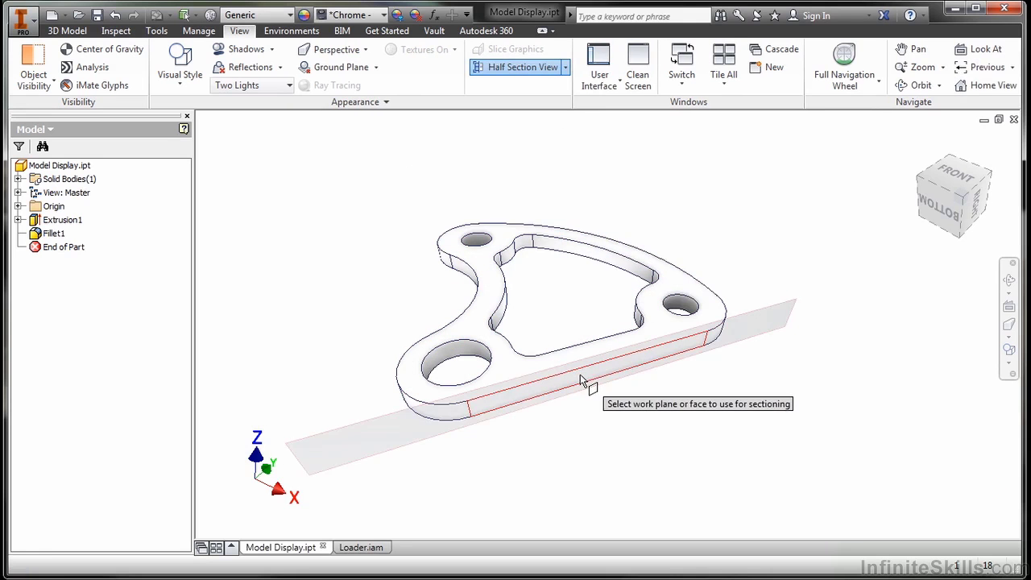
# - Half-section the part along its front face, offset deeper, then orbit the cut part
pyautogui.click(581, 380)
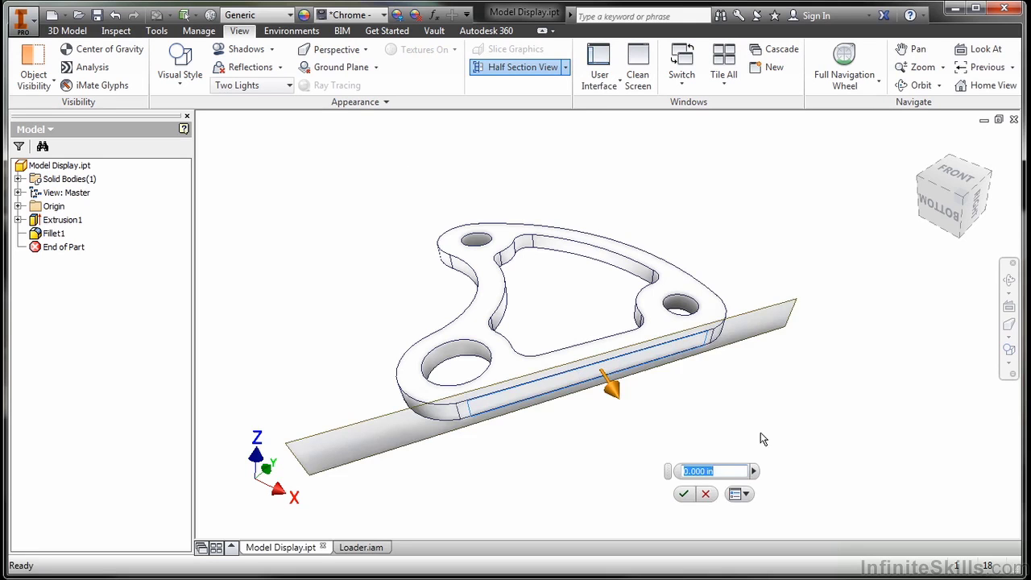
pyautogui.moveTo(781, 423); pyautogui.dragTo(750, 382)
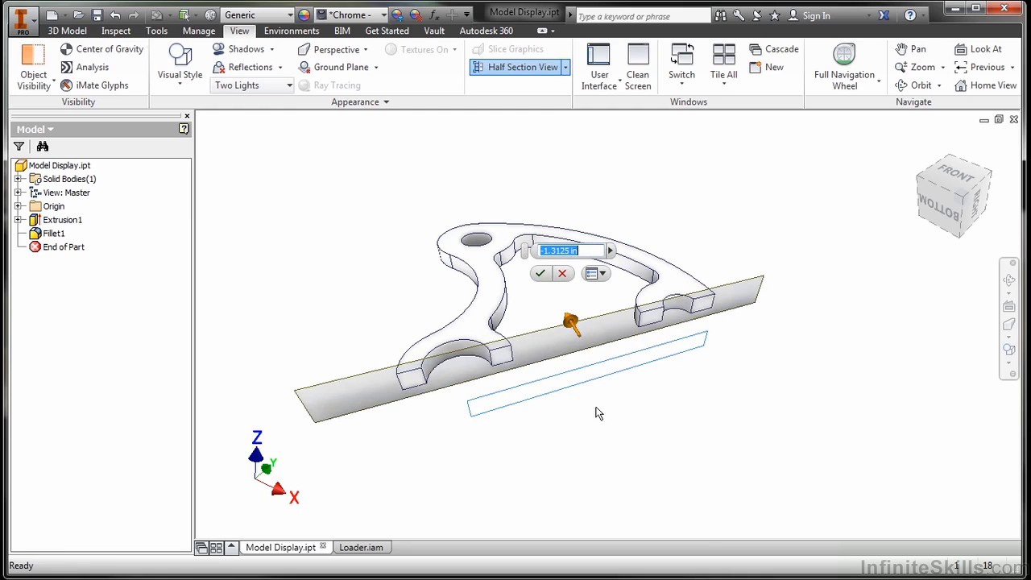
pyautogui.click(540, 273)
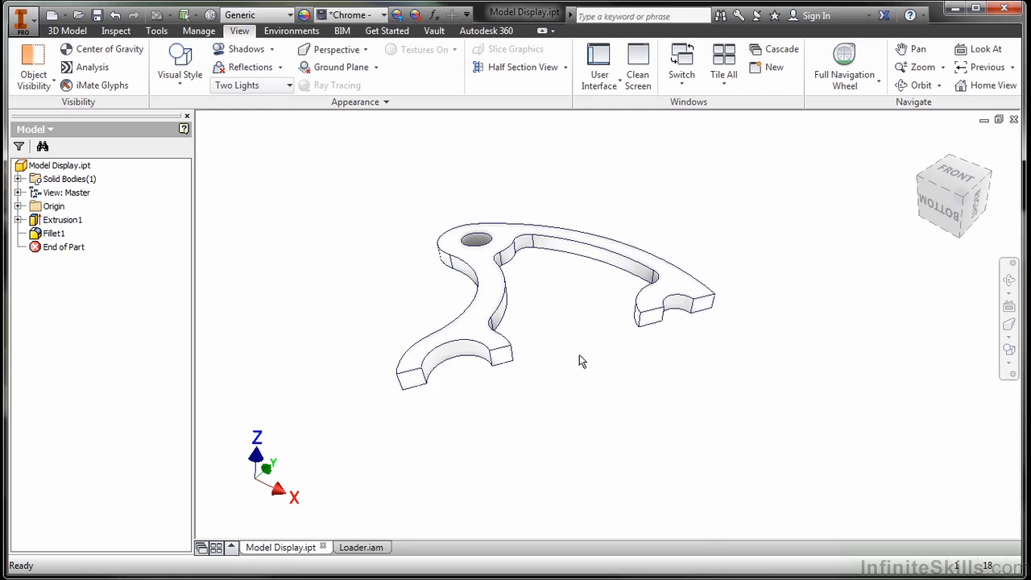
pyautogui.keyDown('shift'); pyautogui.moveTo(620, 352); pyautogui.dragTo(656, 343, button='middle'); pyautogui.keyUp('shift')
# - Choose End Section View to restore the full part, then return to Loader.iam
pyautogui.rightClick(586, 330)
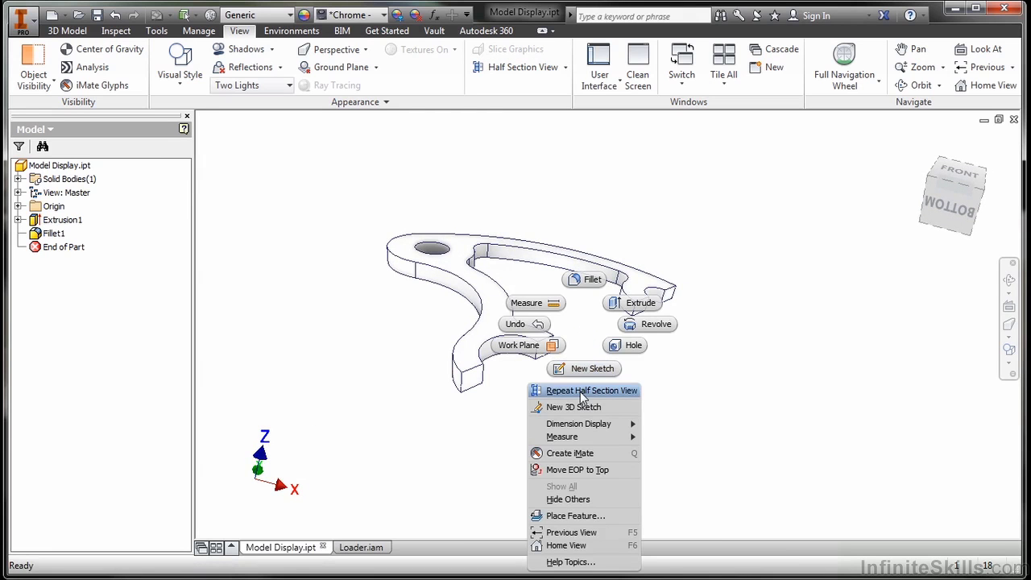
pyautogui.press('Escape')
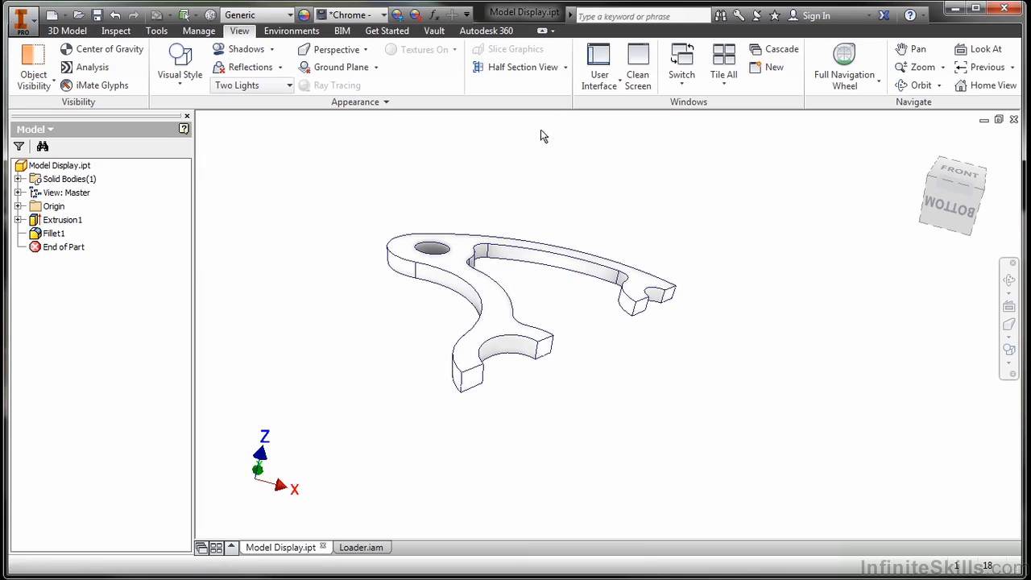
pyautogui.click(567, 70)
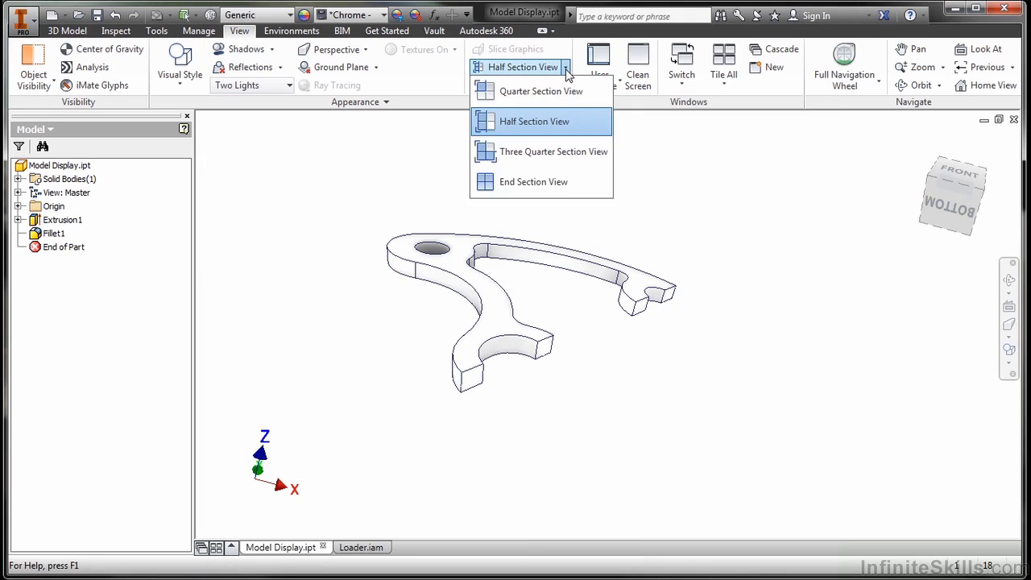
pyautogui.click(540, 183)
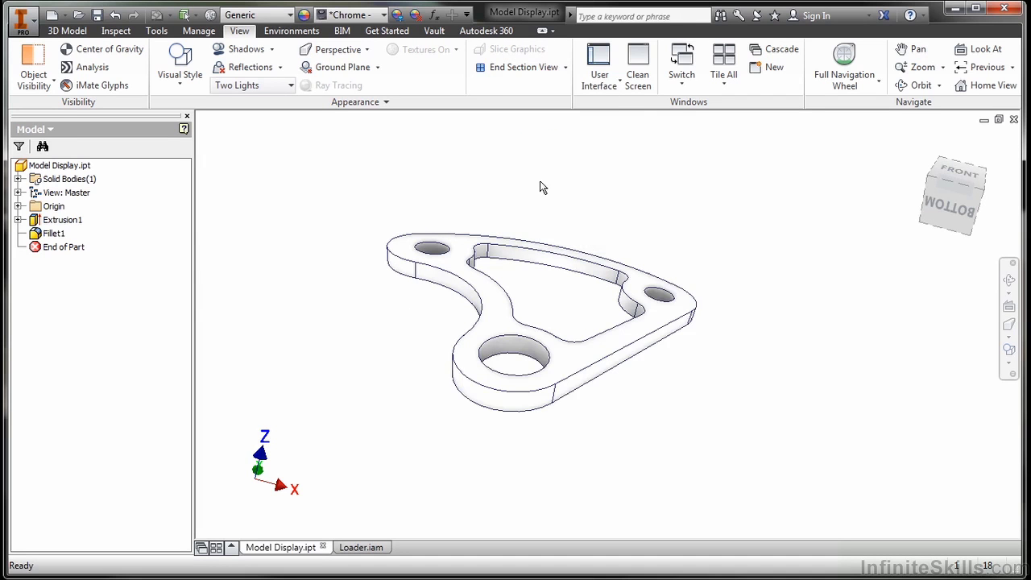
pyautogui.click(369, 549)
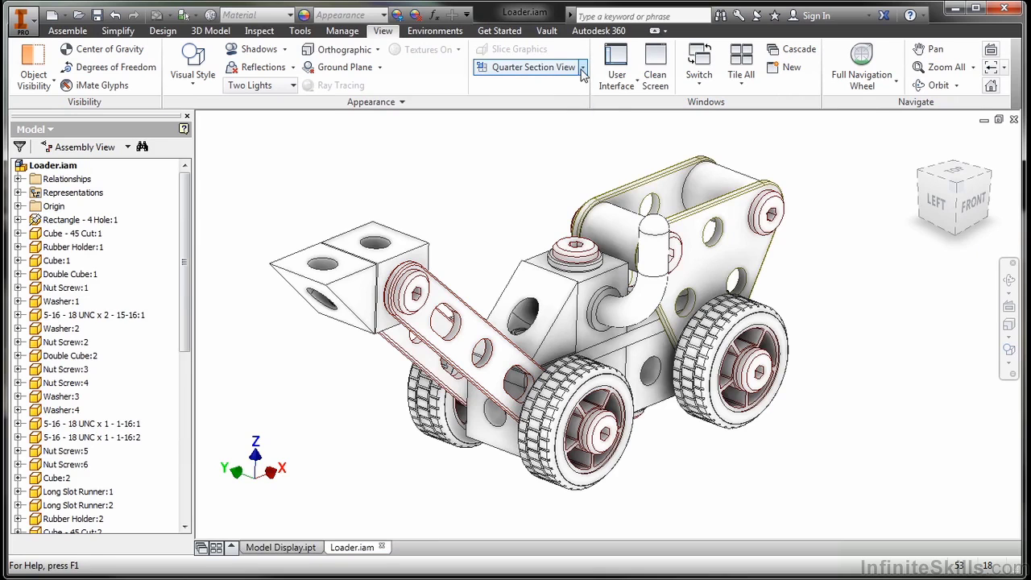
# - Start a three-quarter section with the first plane on the wheel hub face at -1.75 offset
pyautogui.click(583, 69)
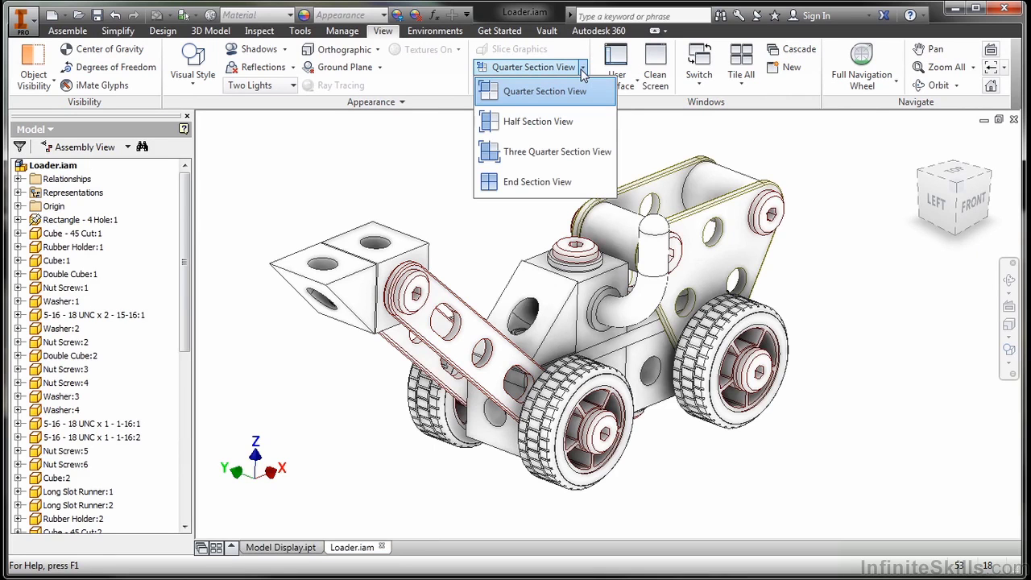
pyautogui.click(548, 152)
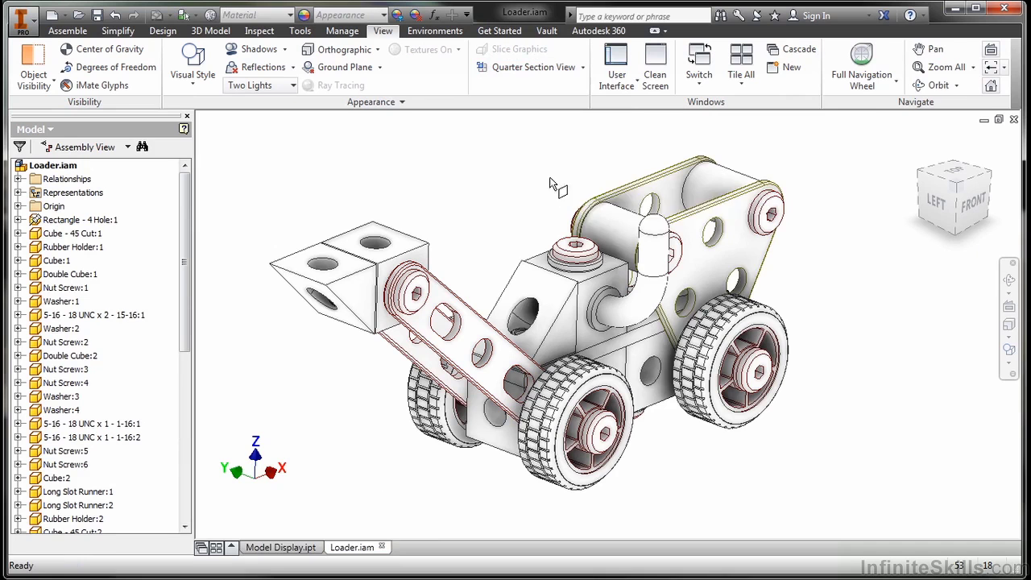
pyautogui.click(616, 433)
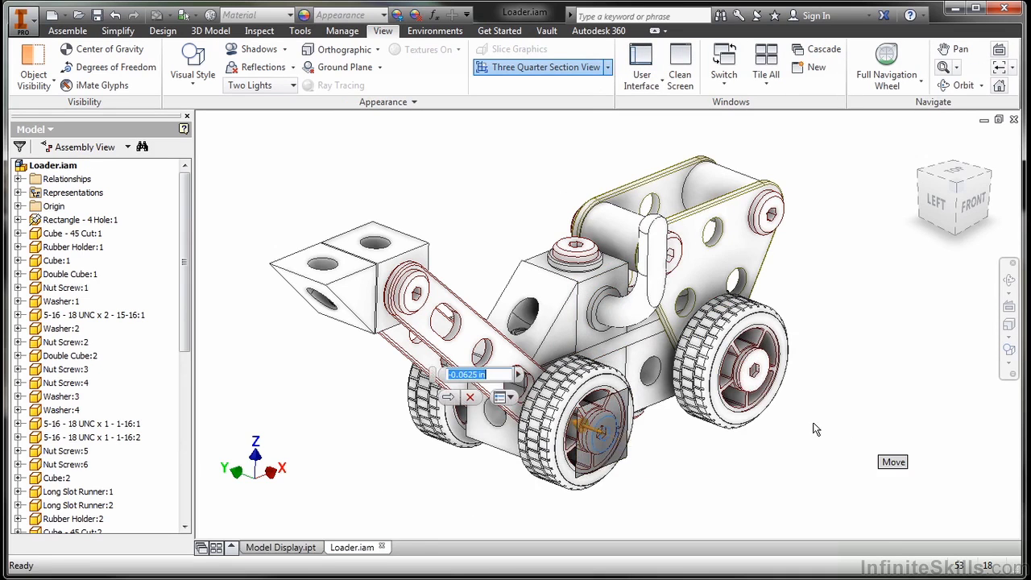
pyautogui.moveTo(808, 426); pyautogui.dragTo(517, 220)
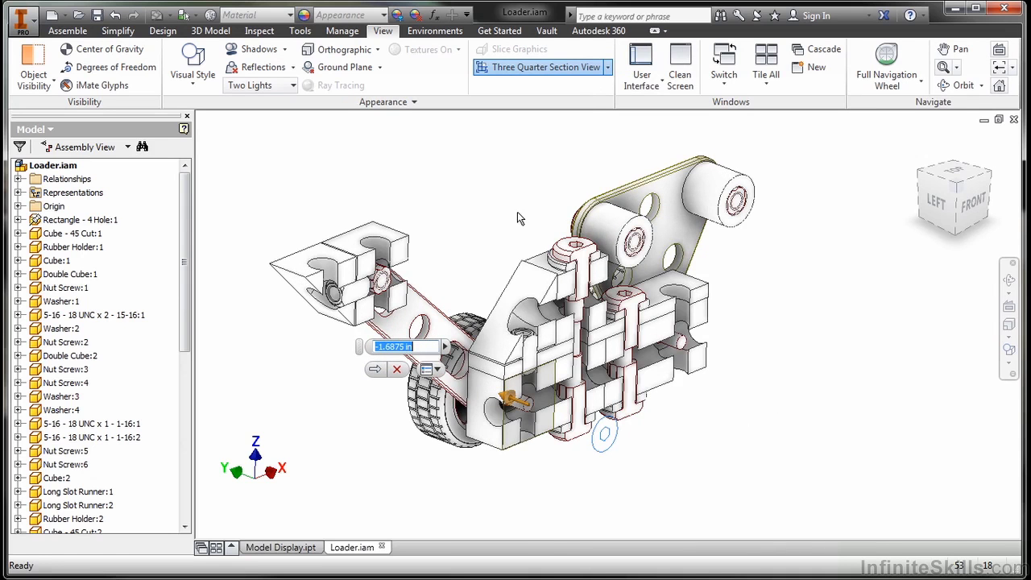
pyautogui.write('-1.')
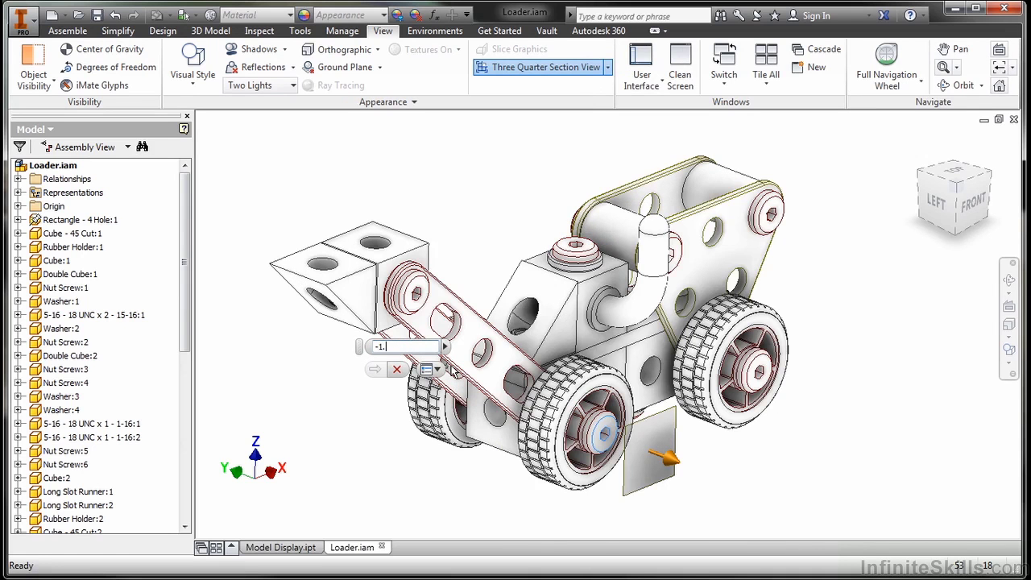
pyautogui.write('75')
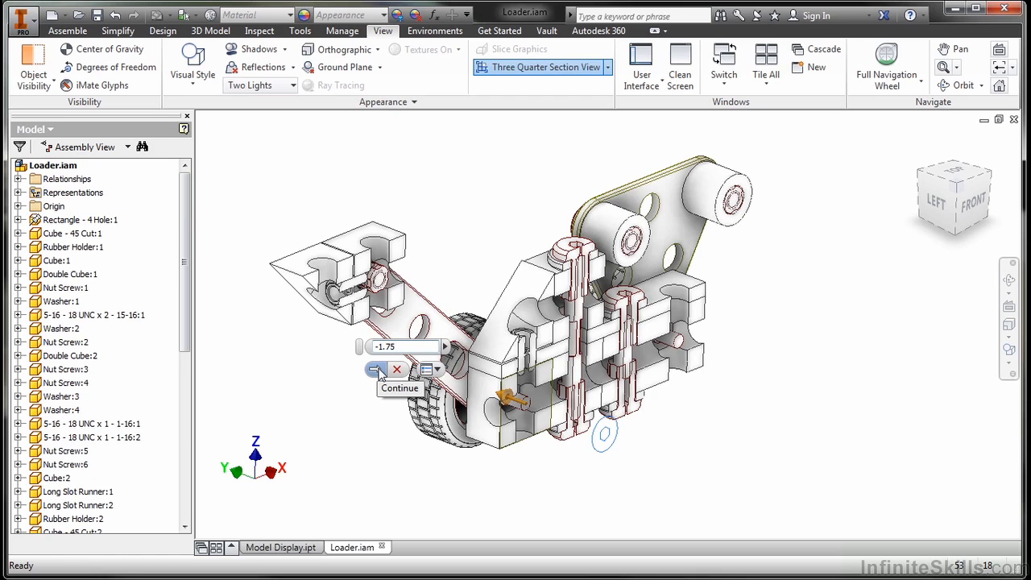
pyautogui.click(375, 369)
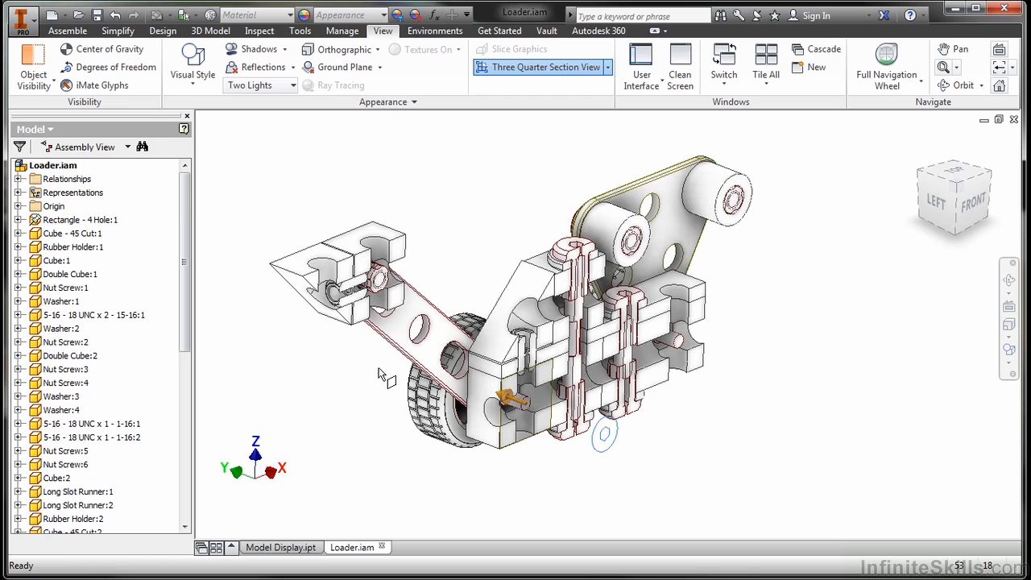
# - Place the second section plane at -2.625 offset, apply it, and orbit the cut loader
pyautogui.click(476, 393)
pyautogui.moveTo(301, 421); pyautogui.dragTo(474, 411)
pyautogui.write('-')
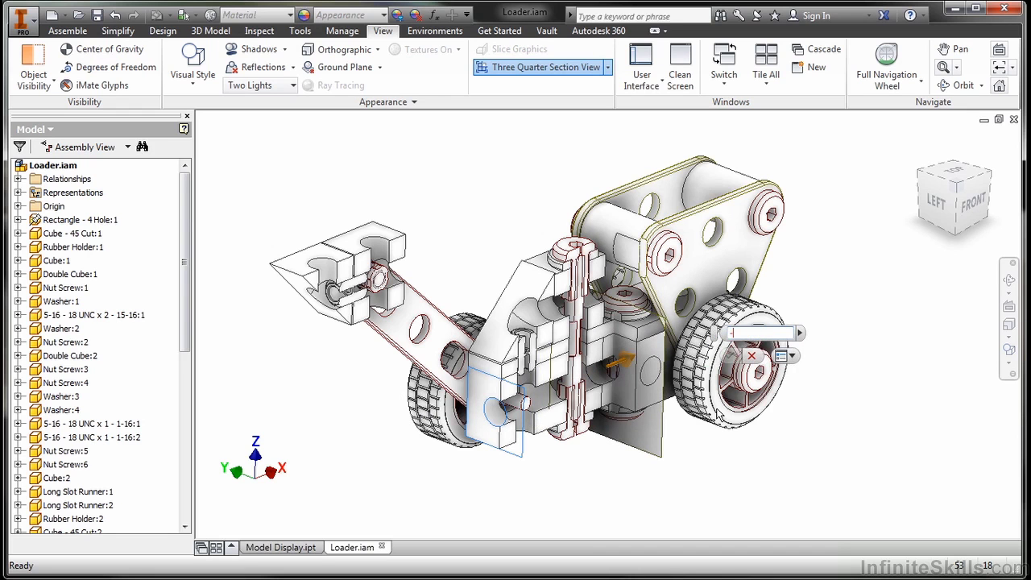
pyautogui.write('2.6')
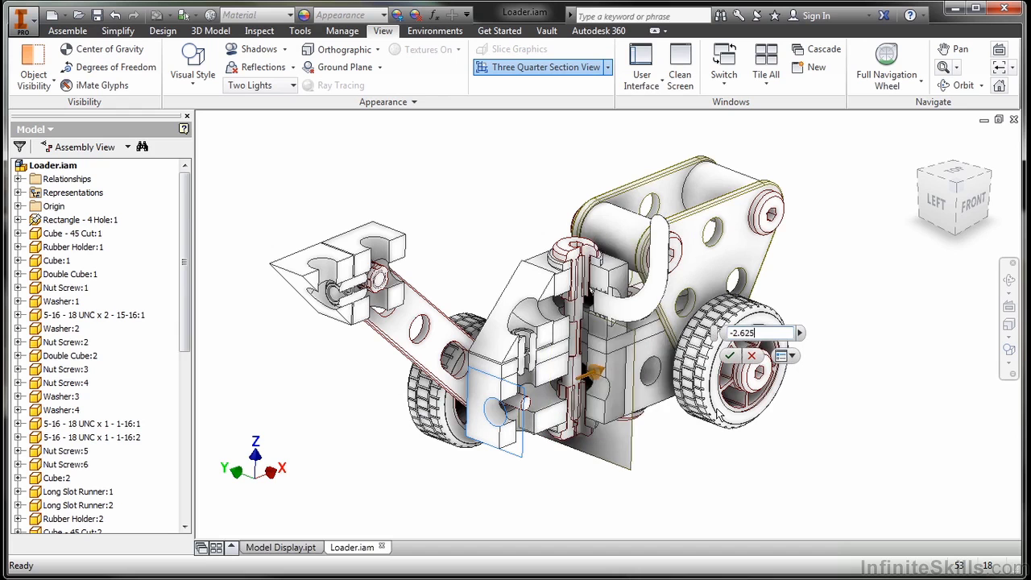
pyautogui.write('25')
pyautogui.click(729, 356)
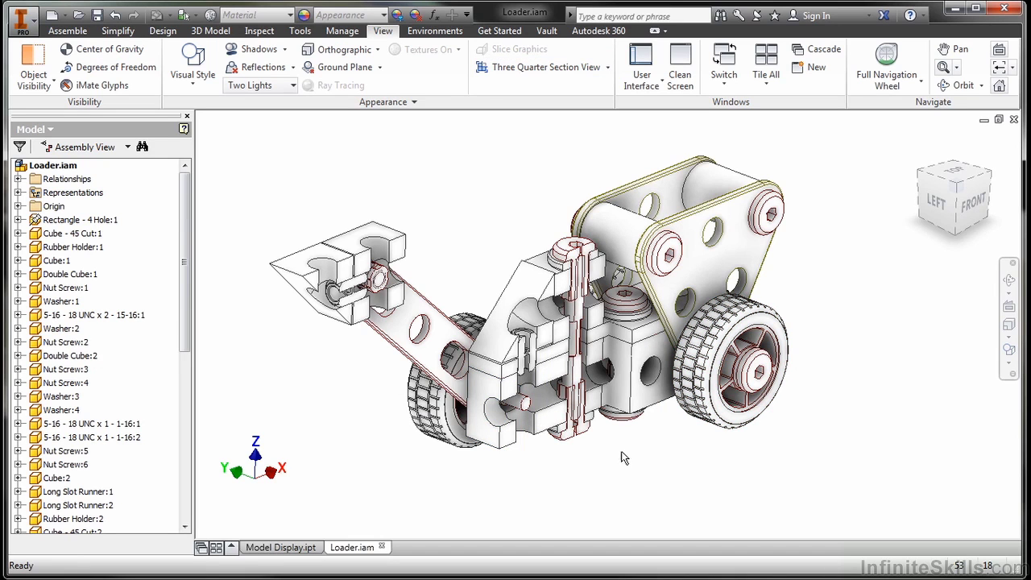
pyautogui.moveTo(616, 379)
pyautogui.keyDown('shift'); pyautogui.mouseDown(button='middle')
pyautogui.moveTo(652, 414)
pyautogui.moveTo(626, 410)
pyautogui.moveTo(606, 389)
pyautogui.mouseUp(button='middle'); pyautogui.keyUp('shift')
pyautogui.rightClick(487, 216)
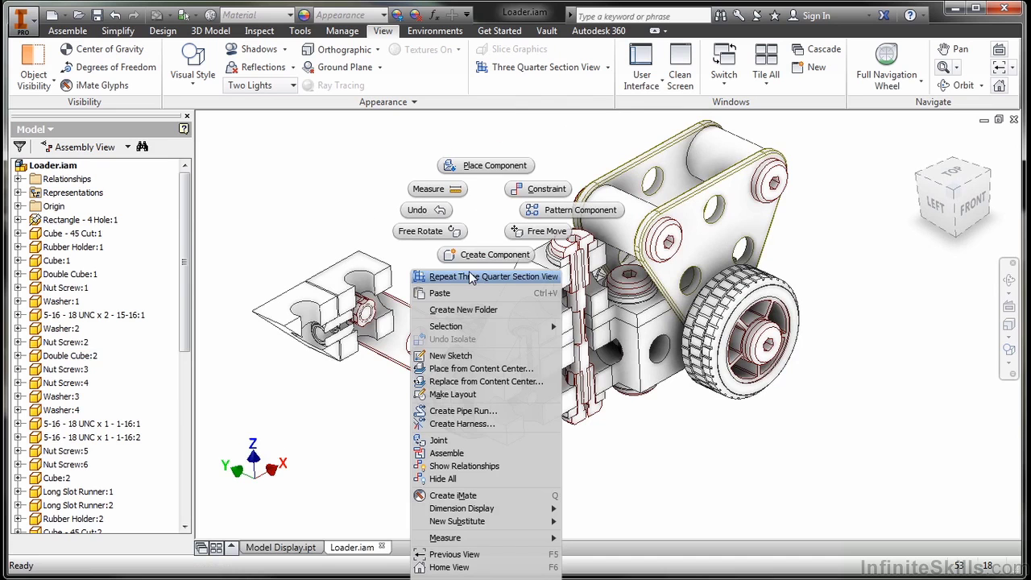
pyautogui.click(491, 220)
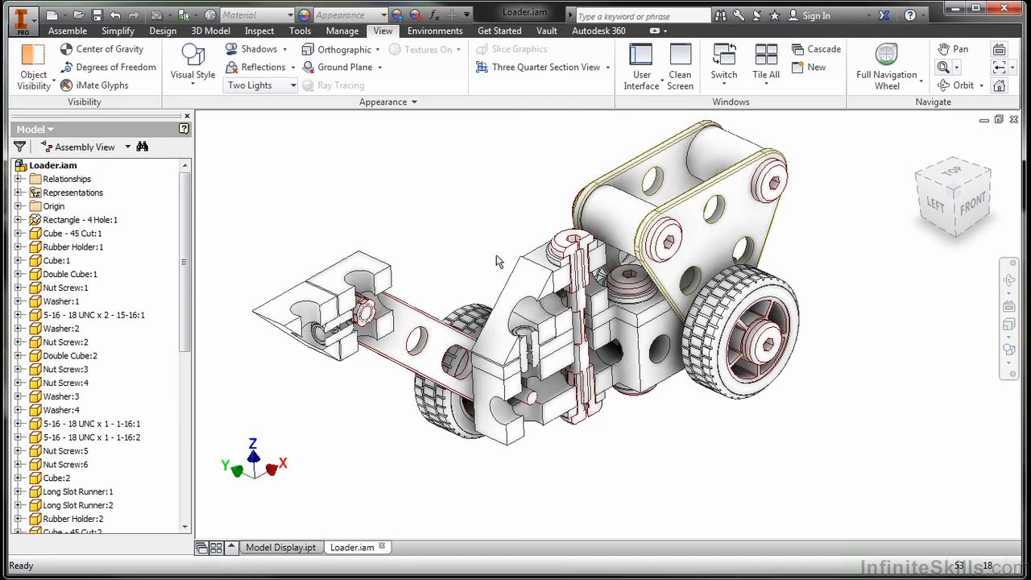
# - End the current section and start a new Three Quarter Section View
pyautogui.click(607, 68)
pyautogui.click(532, 184)
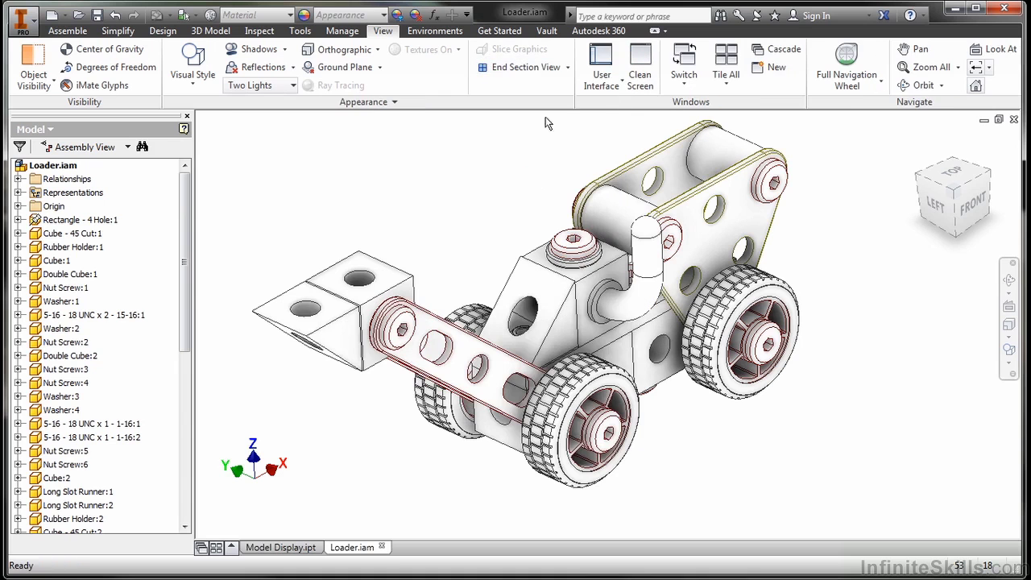
pyautogui.click(567, 67)
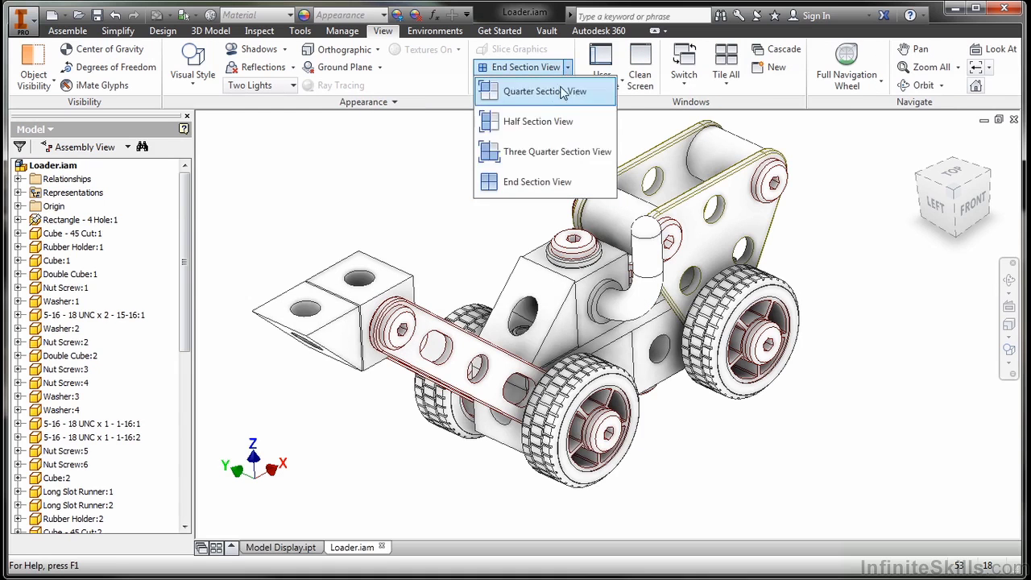
pyautogui.click(529, 153)
# - Set the first plane on the wheel hub face at -1.75 and the second at -2.6
pyautogui.click(616, 439)
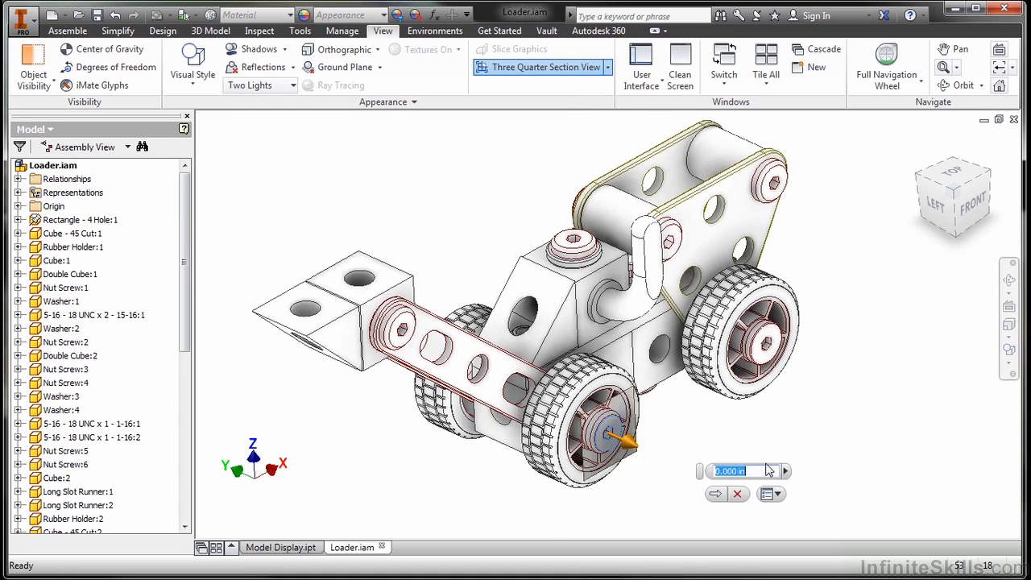
pyautogui.write('-1.75')
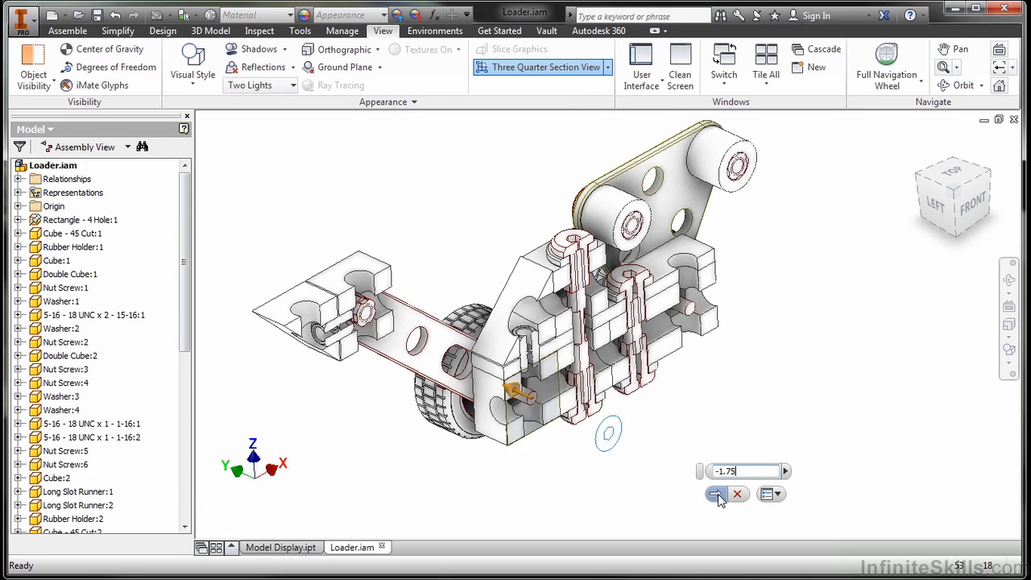
pyautogui.click(716, 494)
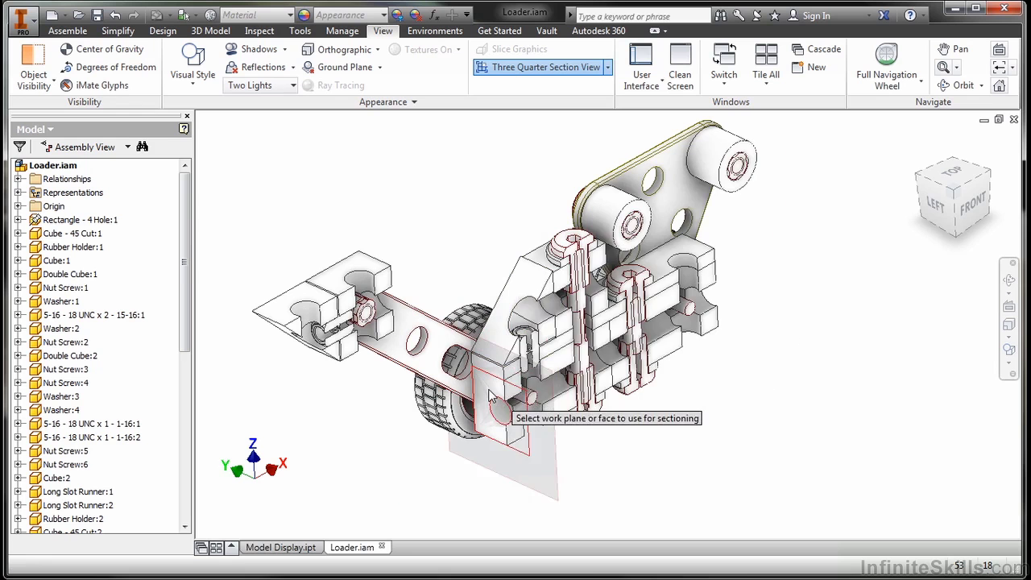
pyautogui.click(491, 394)
pyautogui.write('-2.625')
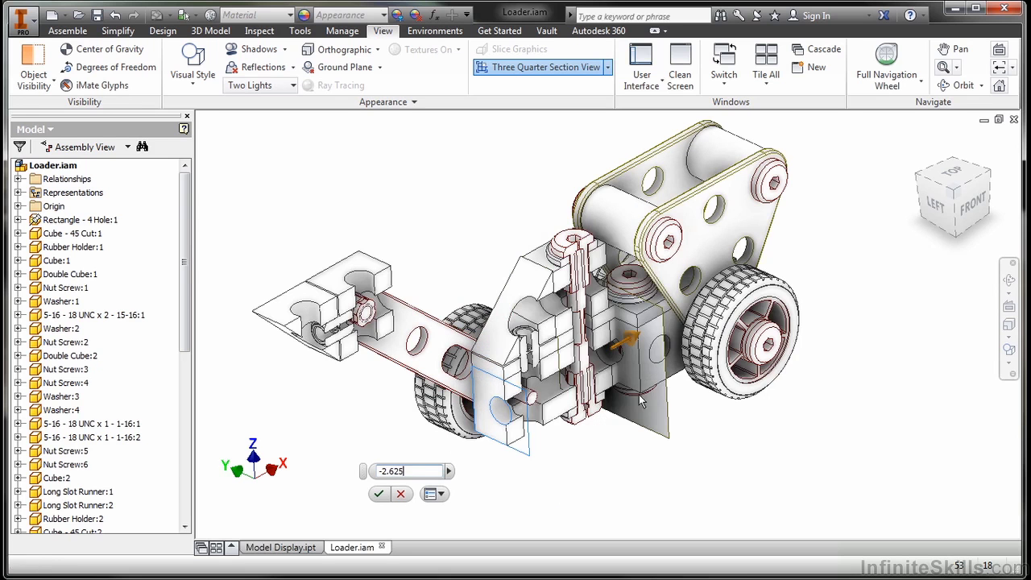
# - Flip the section to the opposite side and back, then switch to a quarter section cut
pyautogui.rightClick(484, 256)
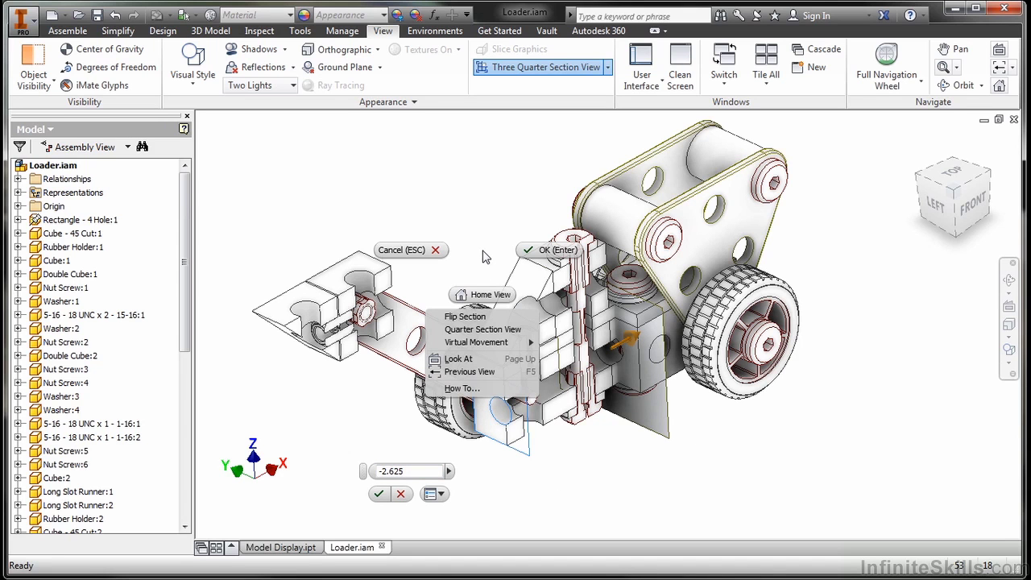
pyautogui.click(466, 316)
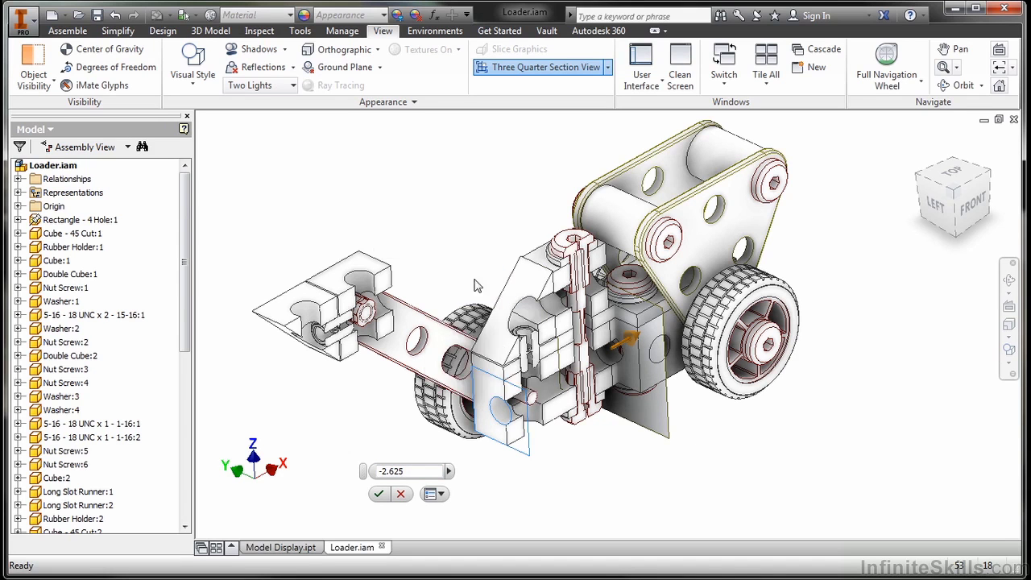
pyautogui.rightClick(470, 236)
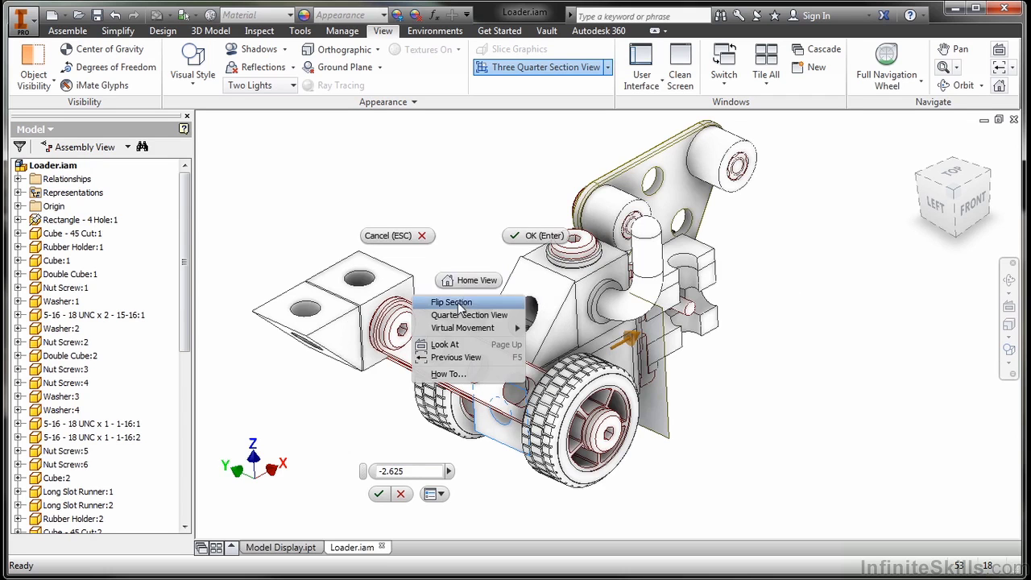
pyautogui.click(458, 302)
pyautogui.rightClick(470, 235)
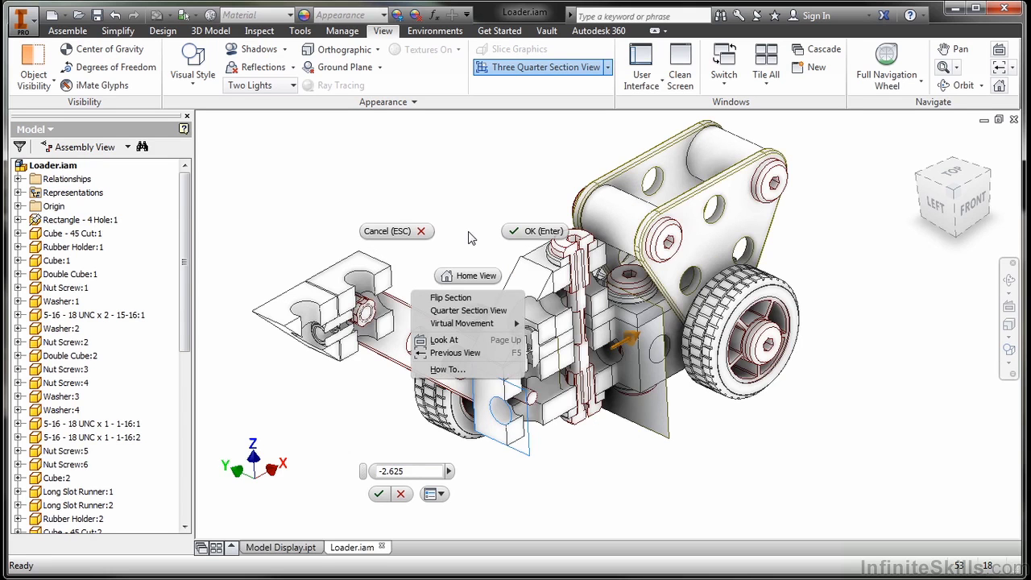
pyautogui.click(457, 309)
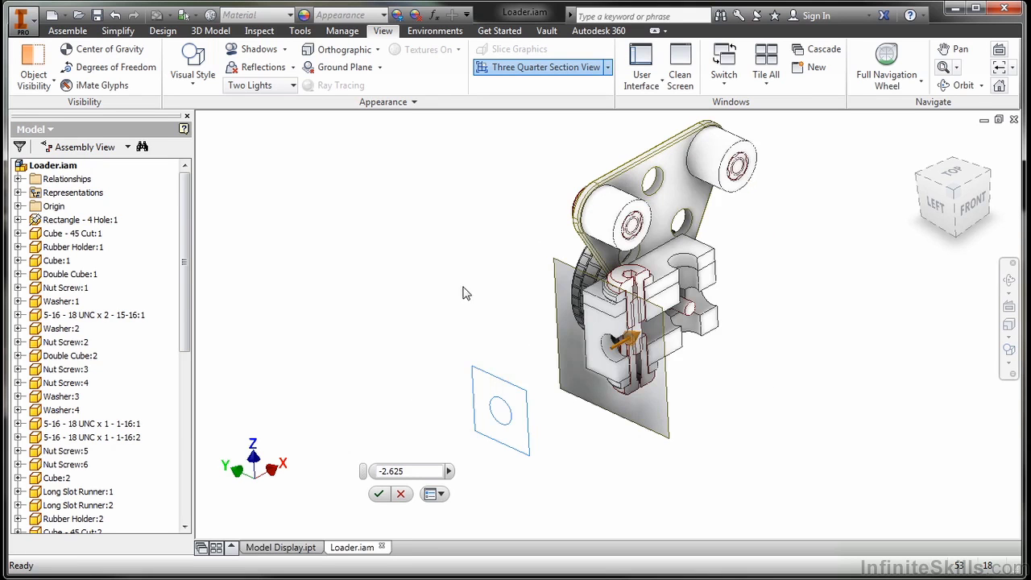
# - Return to the three-quarter section cut and accept it
pyautogui.rightClick(458, 308)
pyautogui.click(462, 331)
pyautogui.rightClick(451, 282)
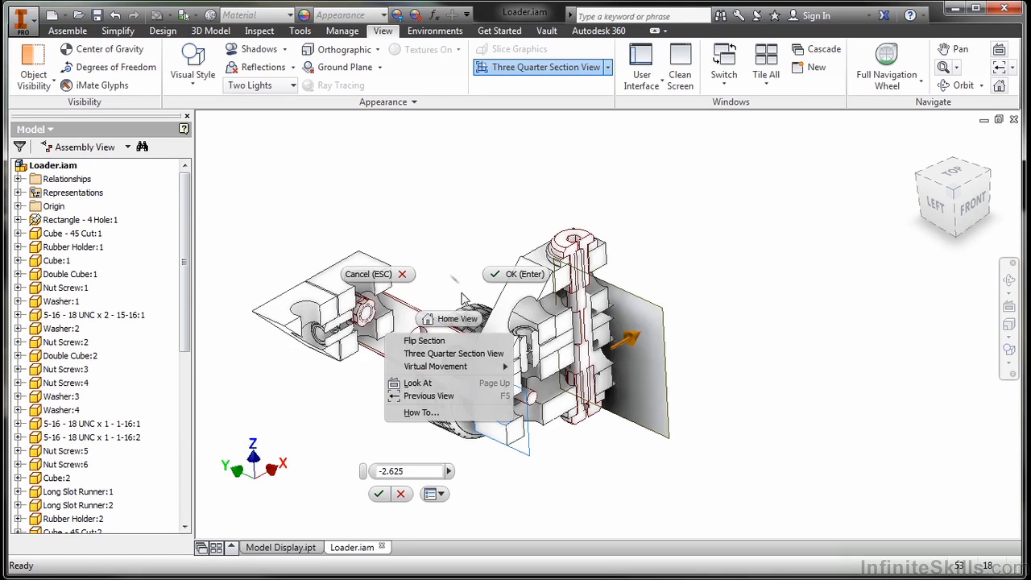
pyautogui.click(443, 340)
pyautogui.rightClick(455, 269)
pyautogui.click(448, 330)
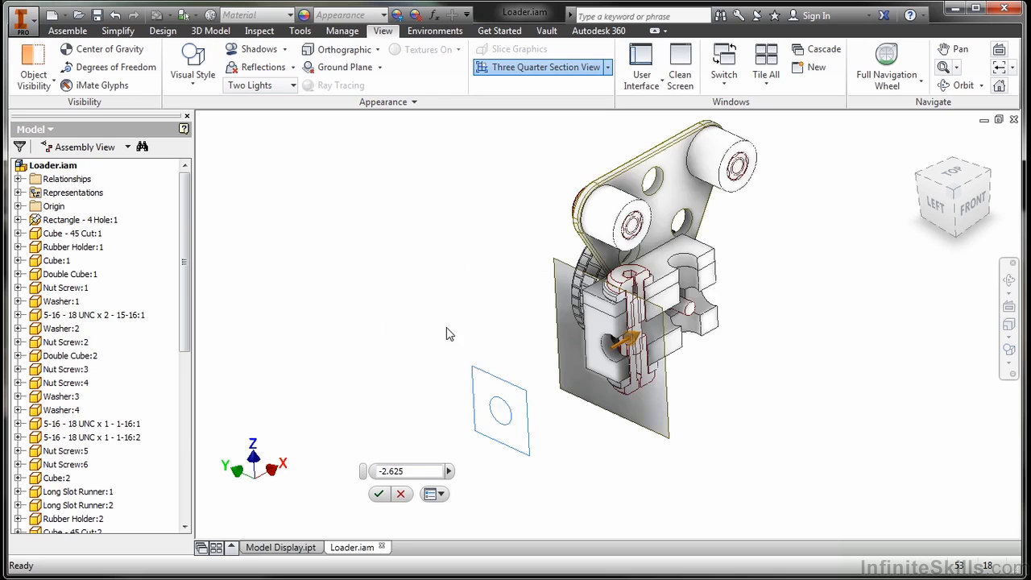
pyautogui.rightClick(453, 229)
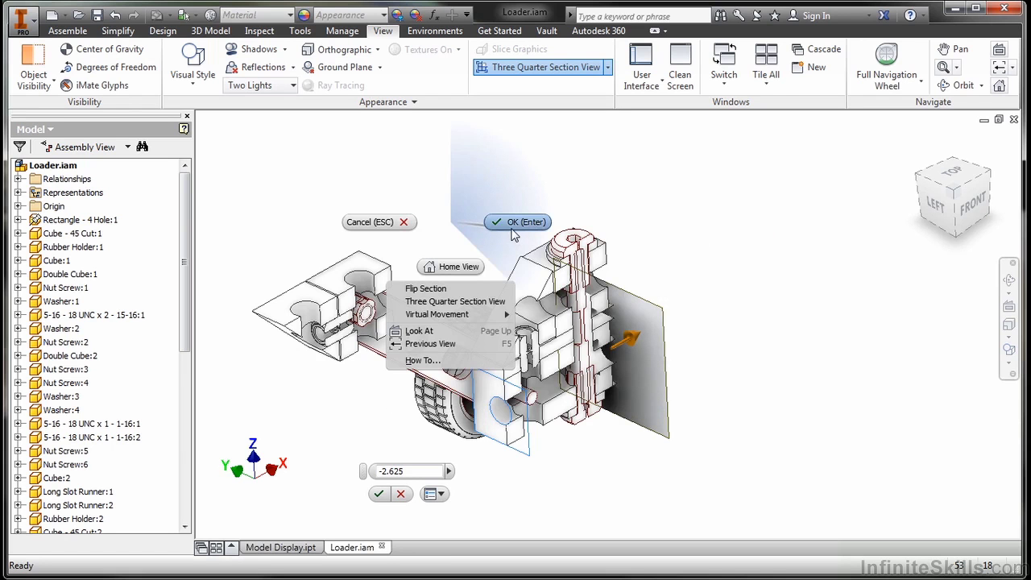
pyautogui.click(509, 227)
# - Orbit the sectioned loader to inspect its bolts and wheel
pyautogui.rightClick(465, 234)
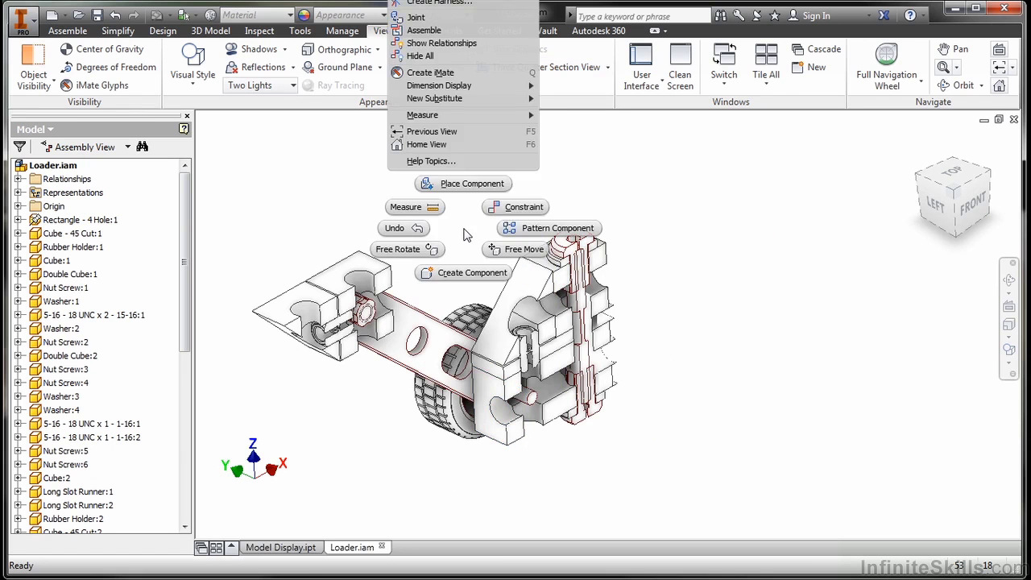
pyautogui.click(465, 234)
pyautogui.keyDown('shift'); pyautogui.moveTo(519, 315); pyautogui.dragTo(631, 318, button='middle'); pyautogui.keyUp('shift')
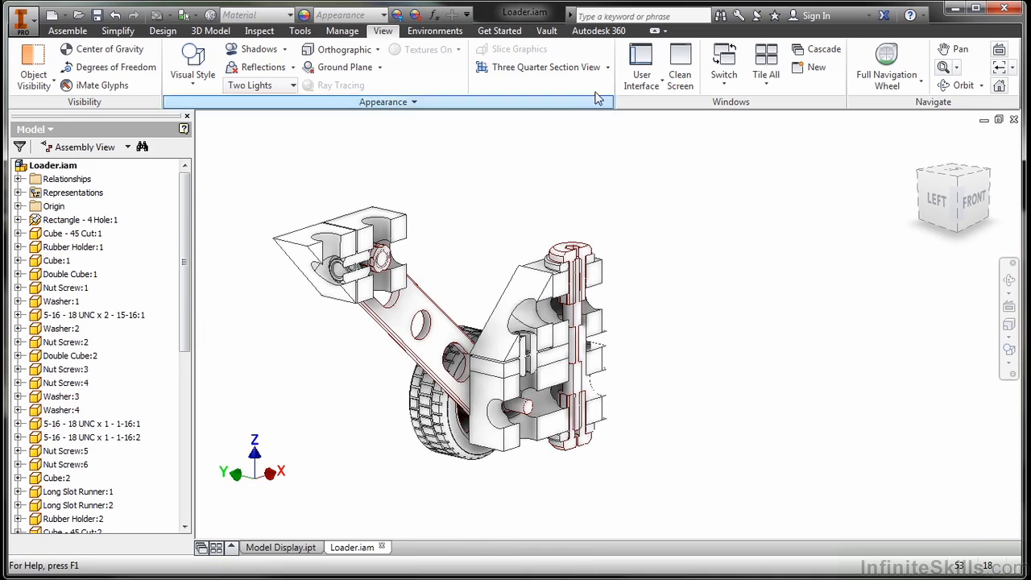
# - Choose End Section View from the section dropdown to show the loader uncut
pyautogui.click(607, 68)
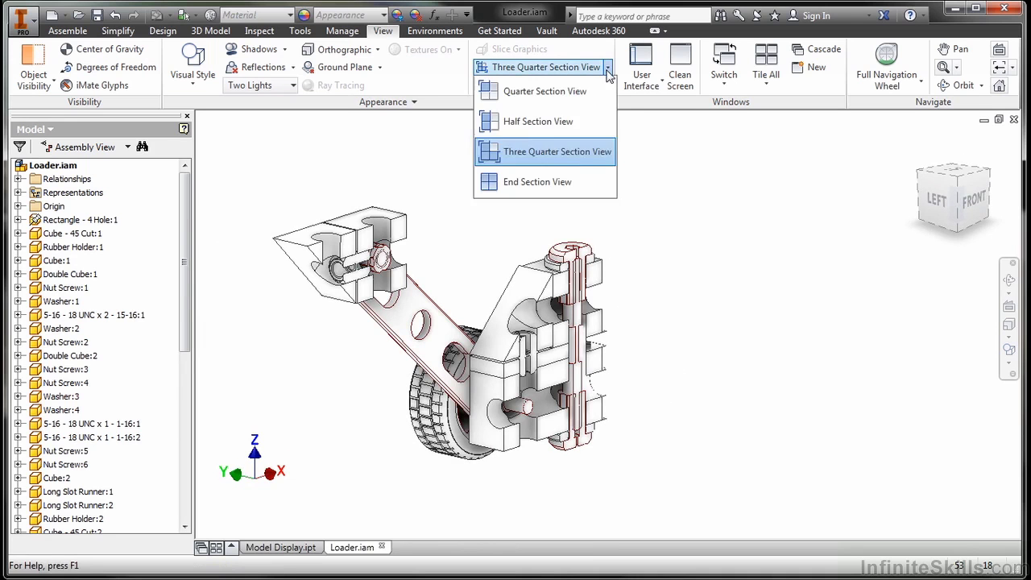
pyautogui.click(547, 183)
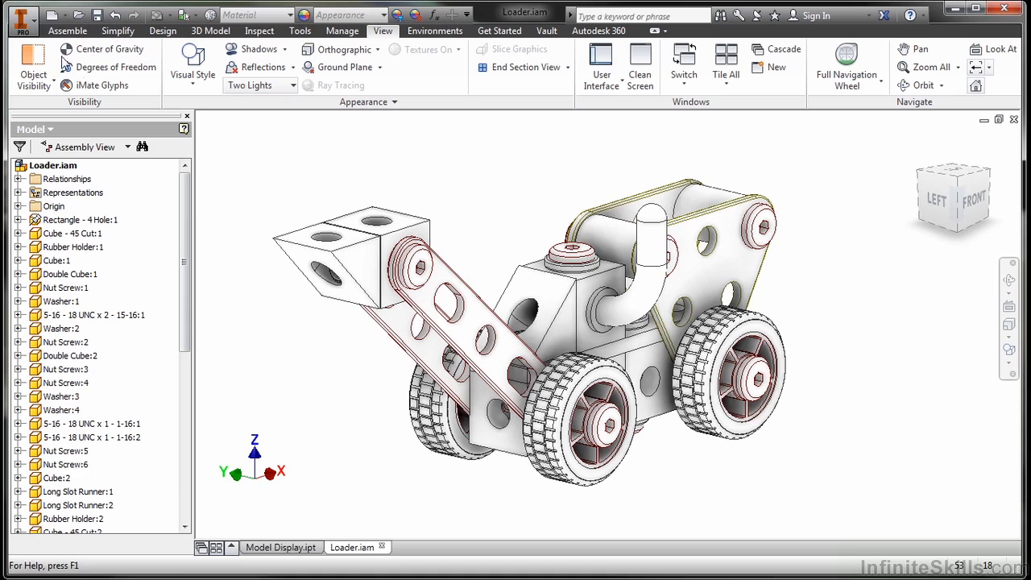
# - In Application Options, apply the Winter Night colour scheme with a Gradient background
pyautogui.click(24, 21)
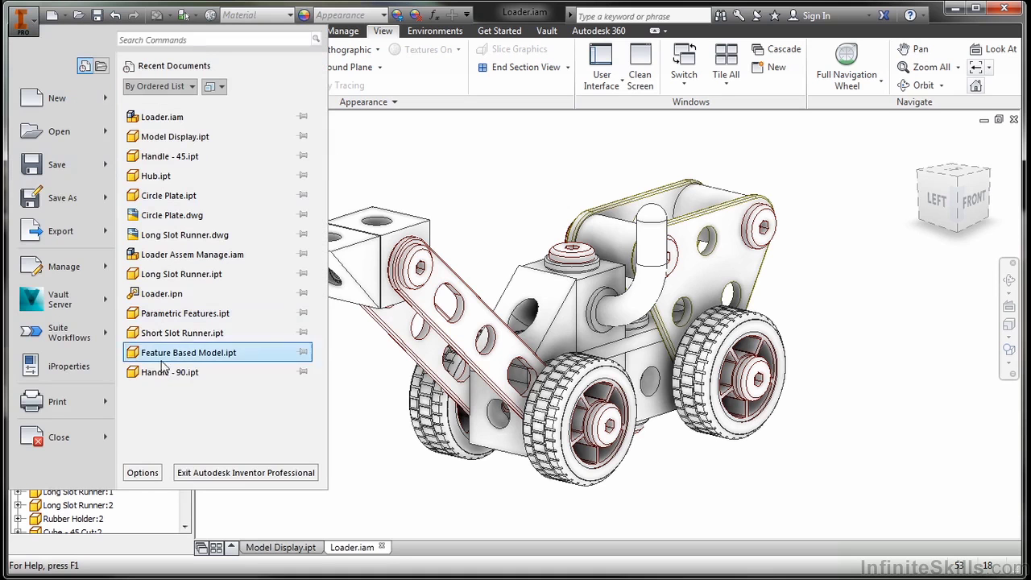
pyautogui.click(149, 477)
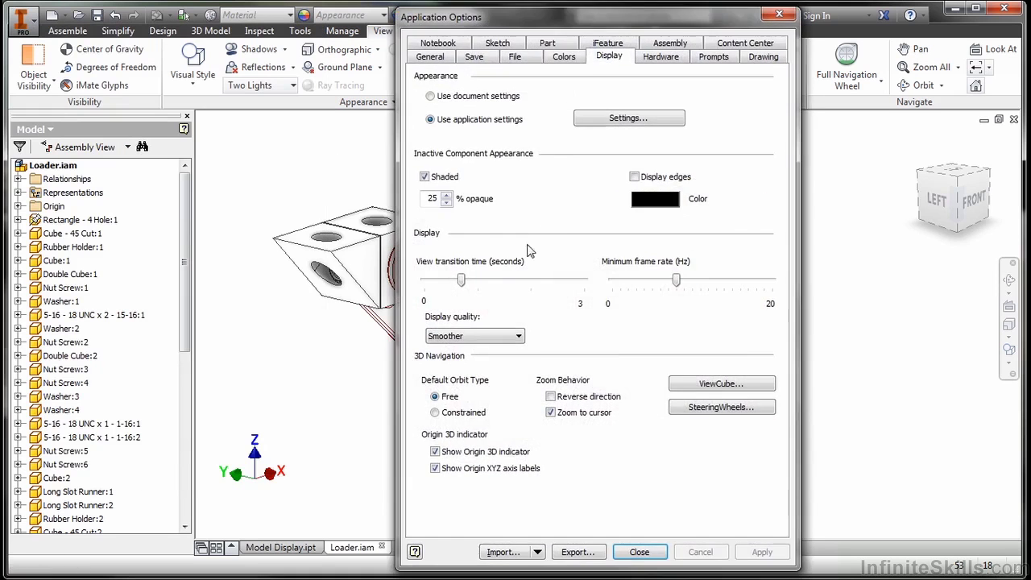
pyautogui.click(564, 57)
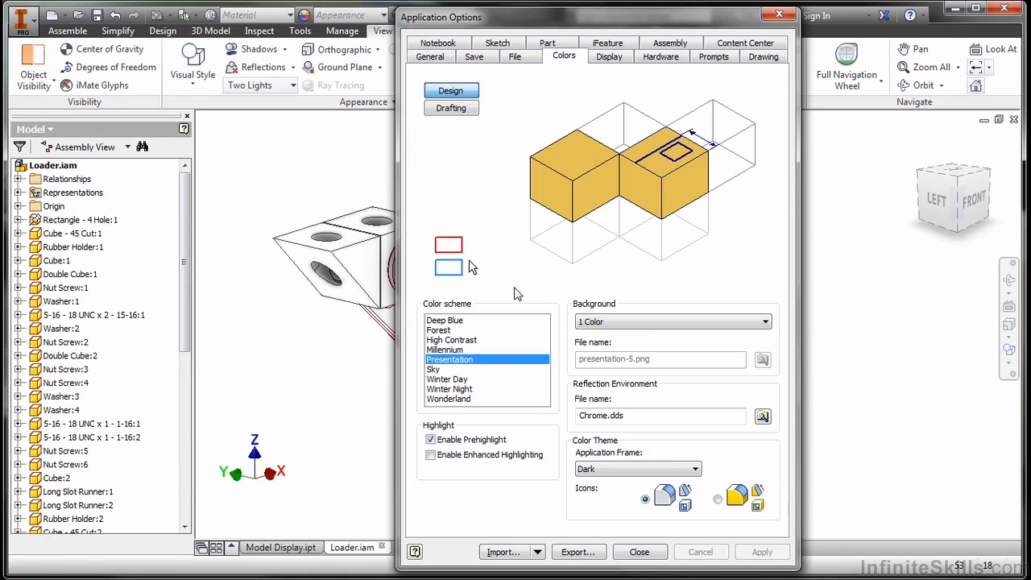
pyautogui.click(457, 390)
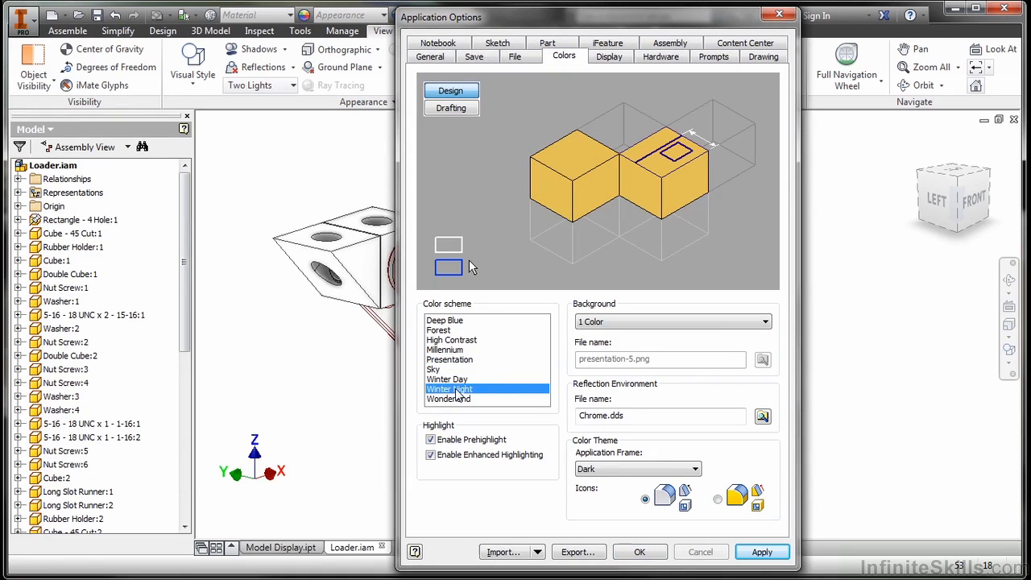
pyautogui.click(628, 322)
pyautogui.click(625, 344)
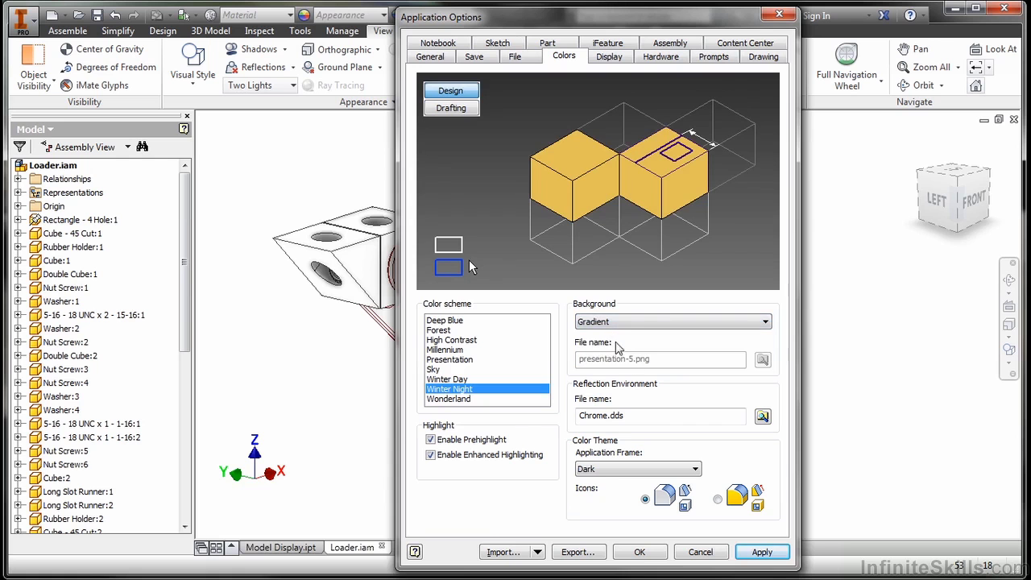
pyautogui.click(755, 555)
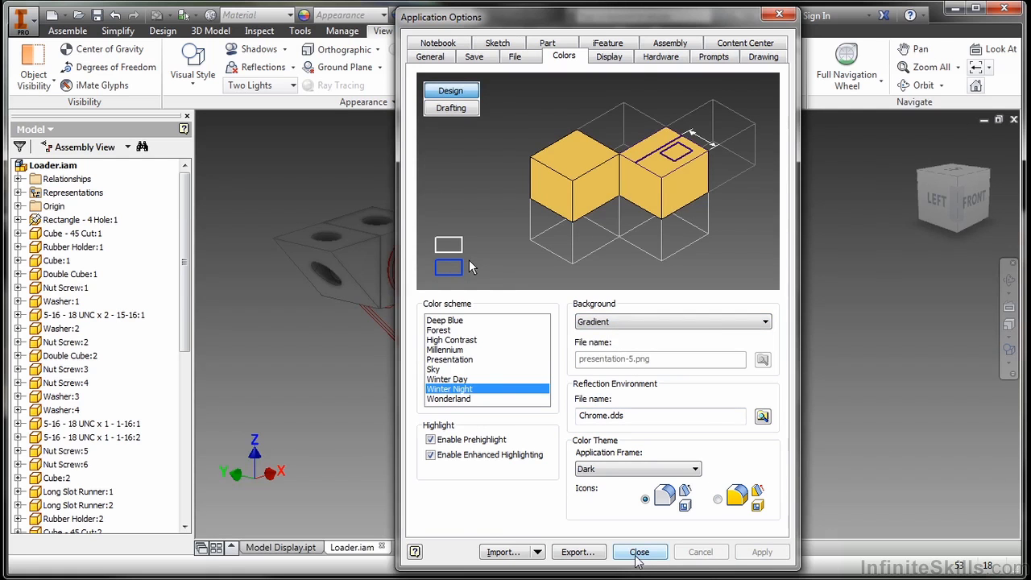
# - Close Application Options and show the loader shaded in its wood, red and black materials
pyautogui.click(638, 552)
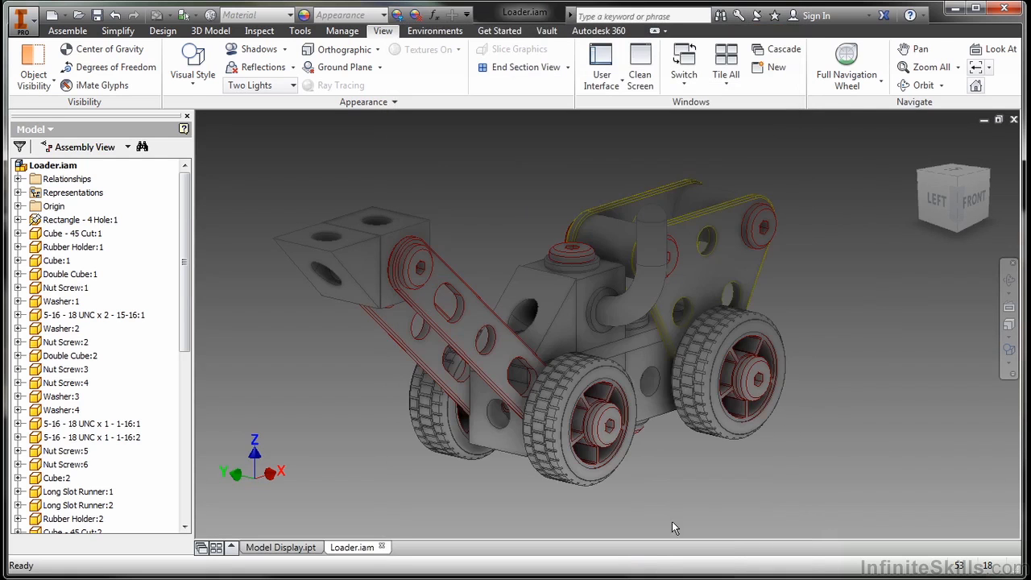
pyautogui.click(1009, 367)
pyautogui.click(921, 407)
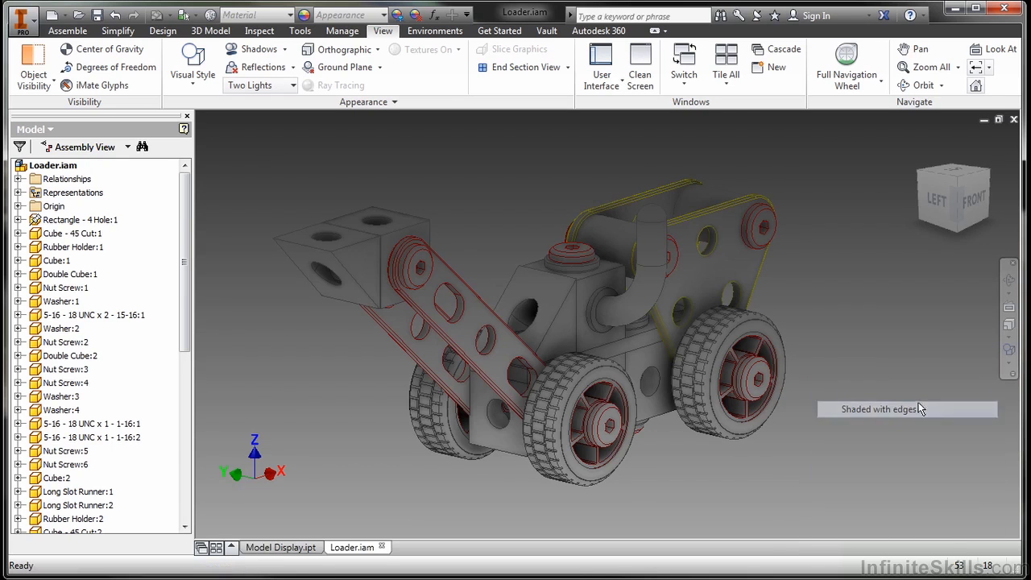